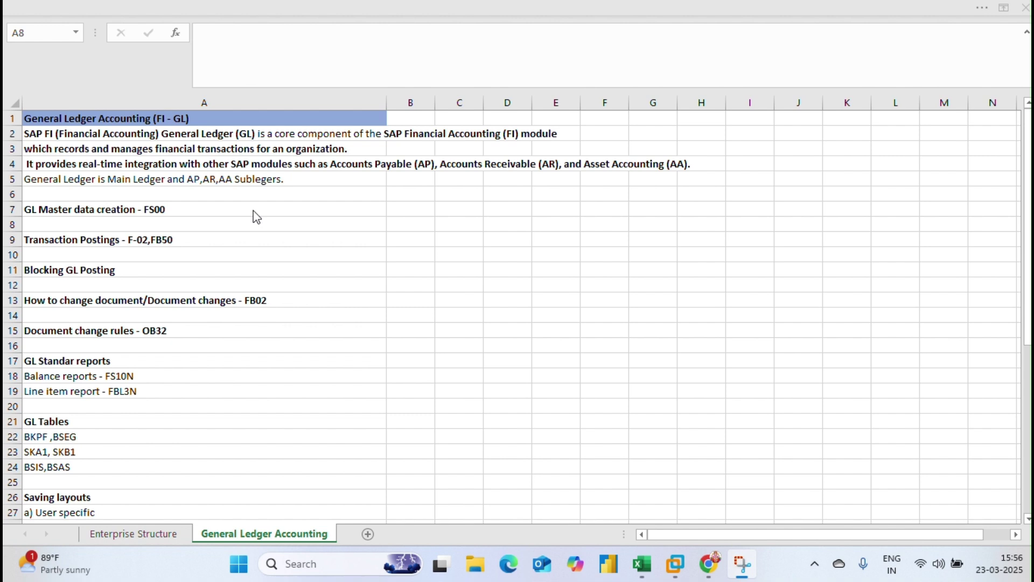
# Review the notes on real-time integration, ledgers and the GL Tables BKPF, BSEG, BSIS, BSAS.
pyautogui.click(264, 152)
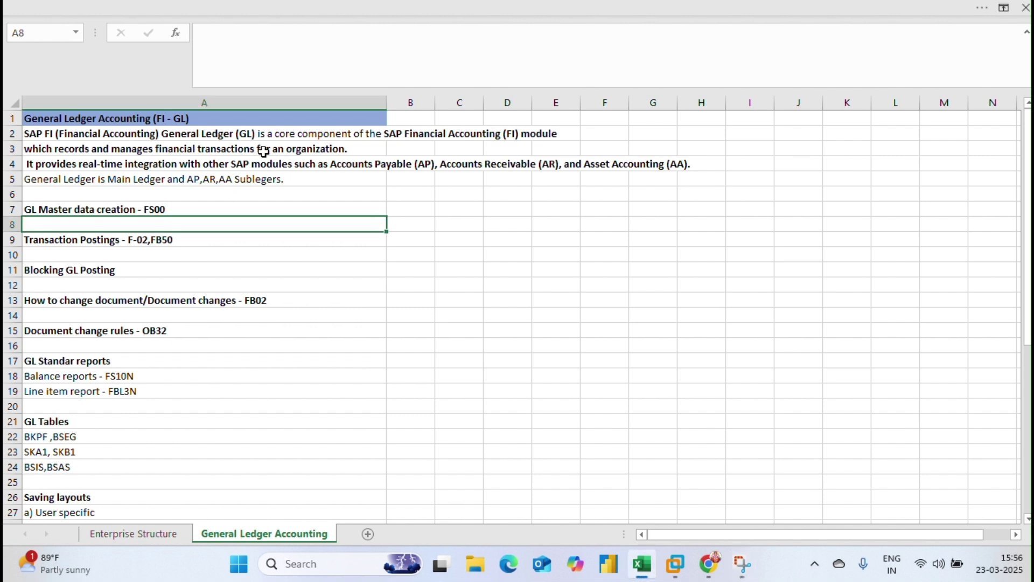
pyautogui.click(142, 167)
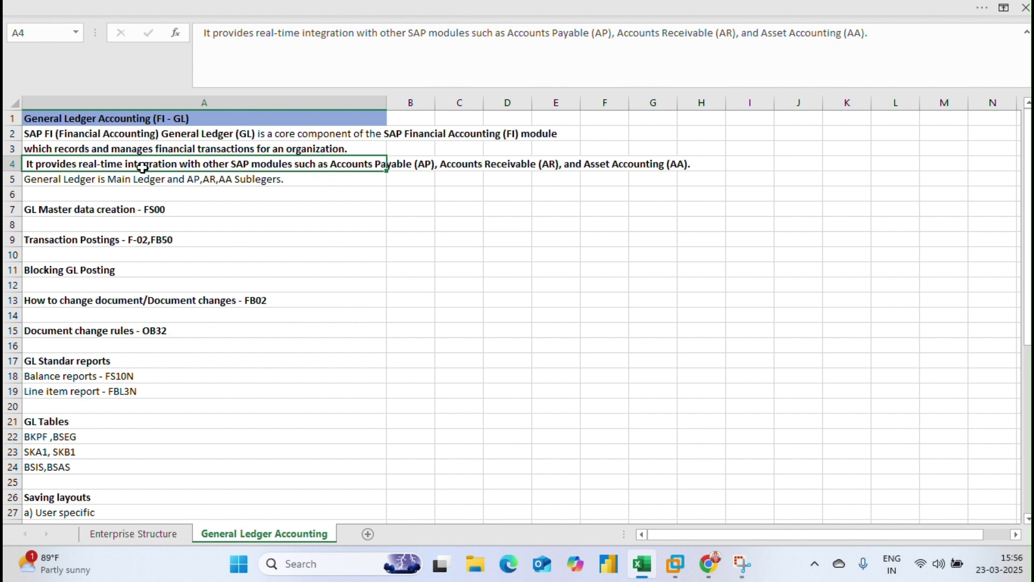
pyautogui.click(99, 183)
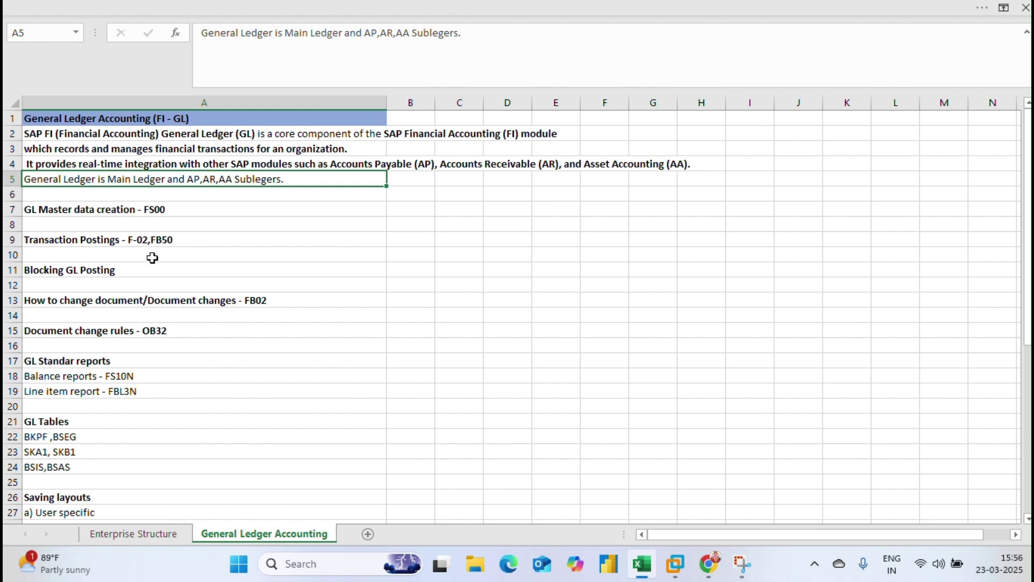
pyautogui.scroll(-1, 152, 258)
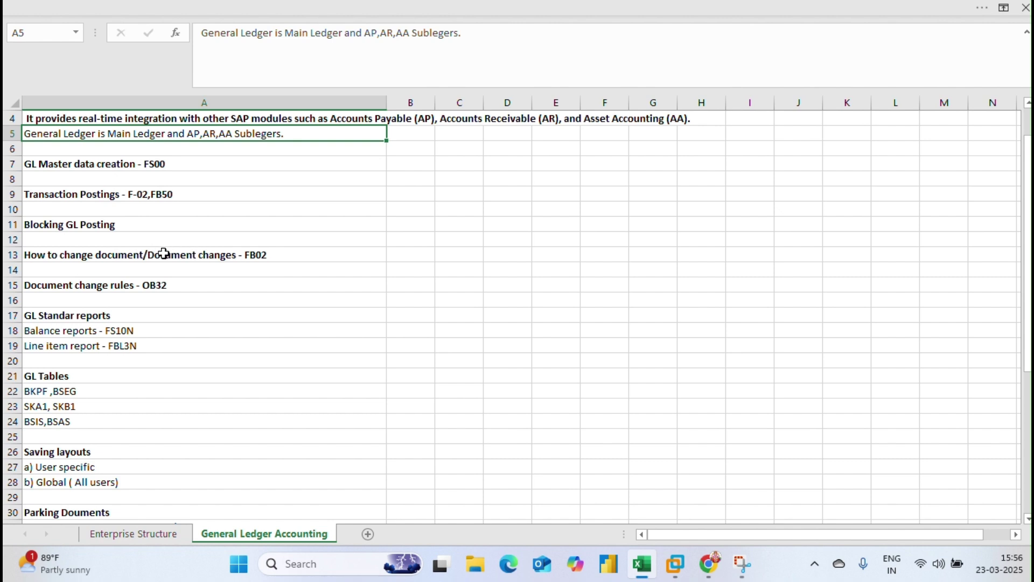
pyautogui.scroll(-2, 163, 254)
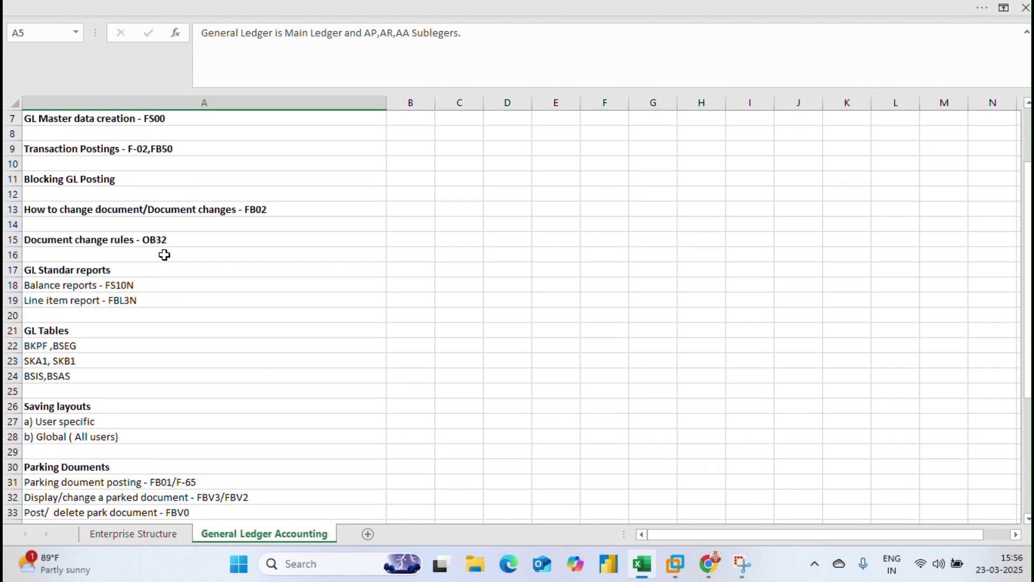
pyautogui.scroll(-2, 197, 255)
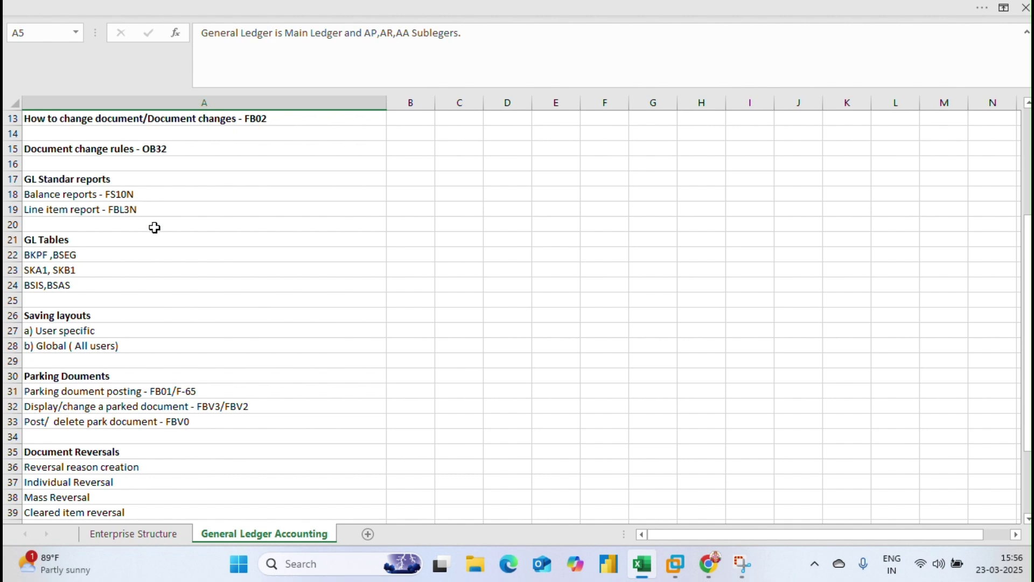
pyautogui.click(82, 244)
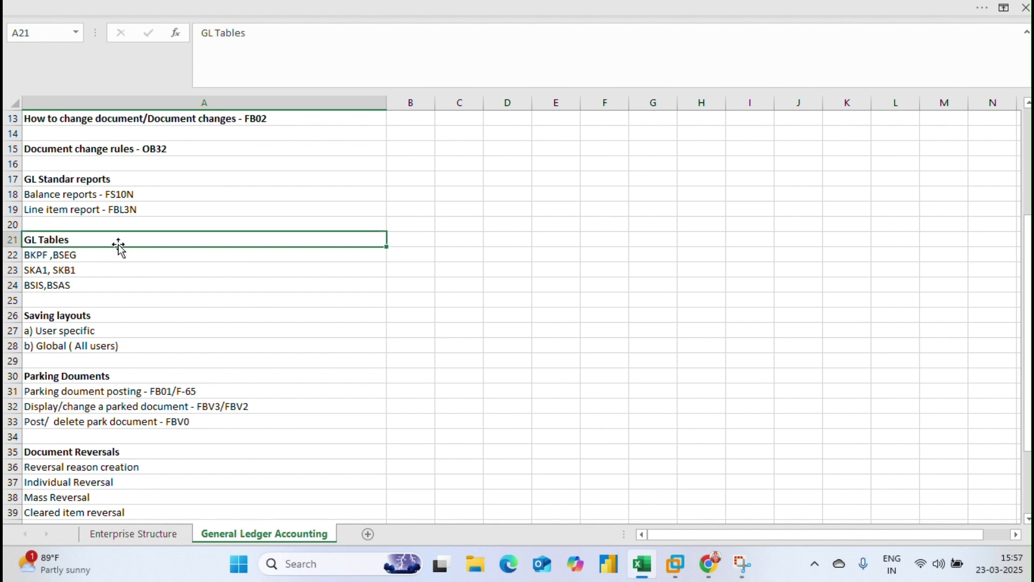
pyautogui.click(92, 258)
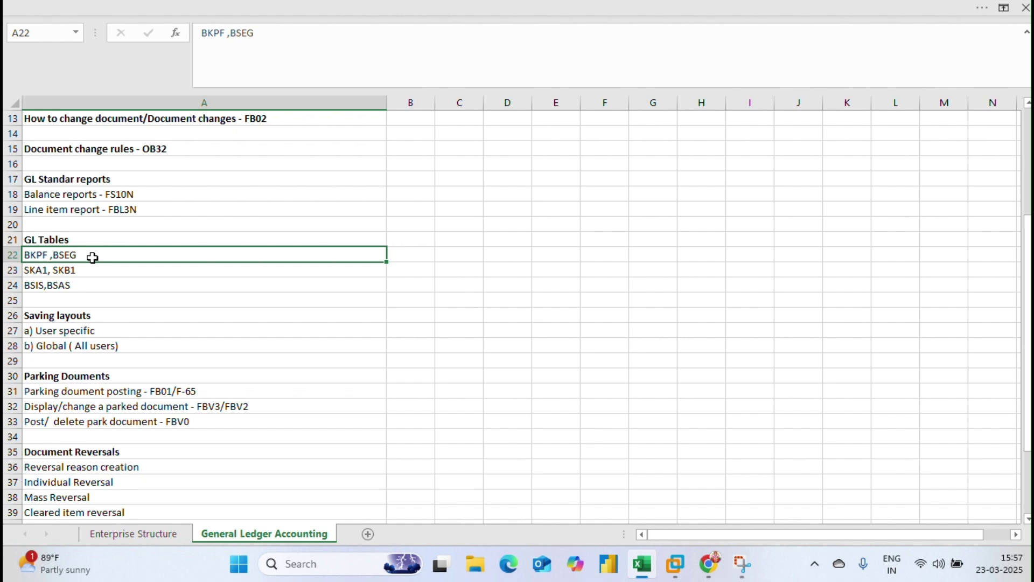
pyautogui.click(75, 285)
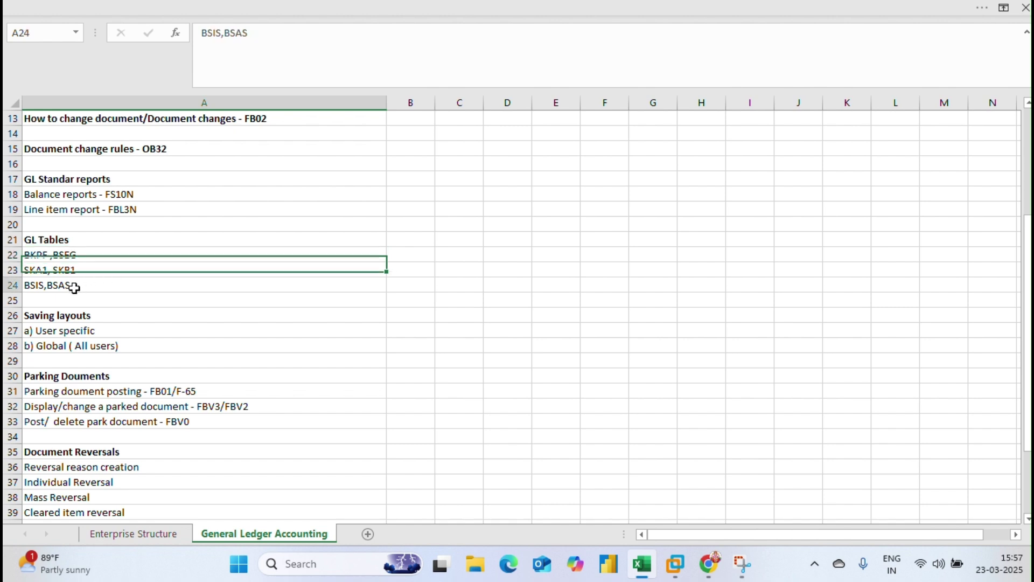
pyautogui.click(35, 239)
pyautogui.moveTo(35, 238); pyautogui.dragTo(76, 283)
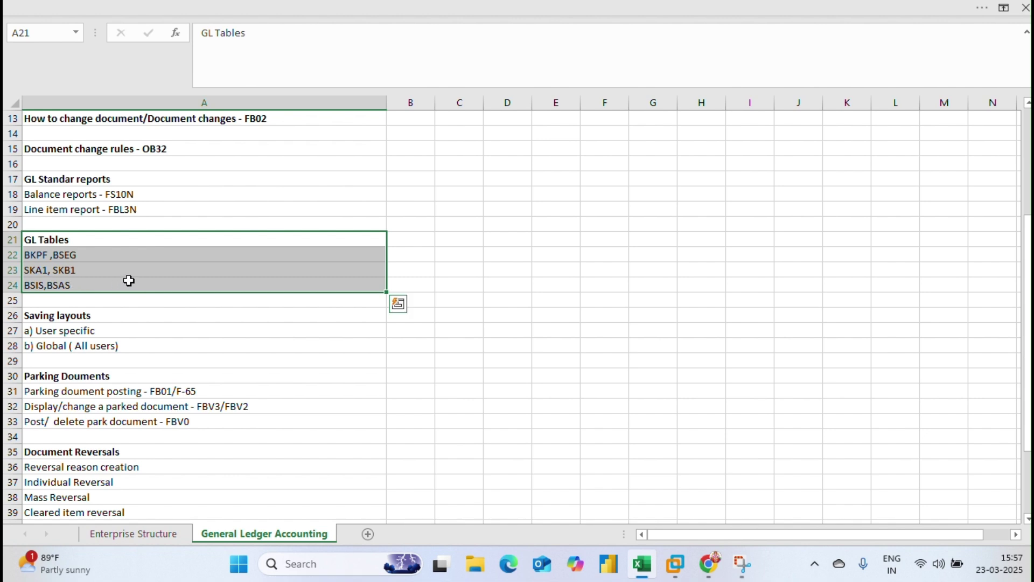
# Browse the Saving layouts and Parking Documents notes, then pick the GL Master data creation - FS00 topic.
pyautogui.scroll(-1, 161, 280)
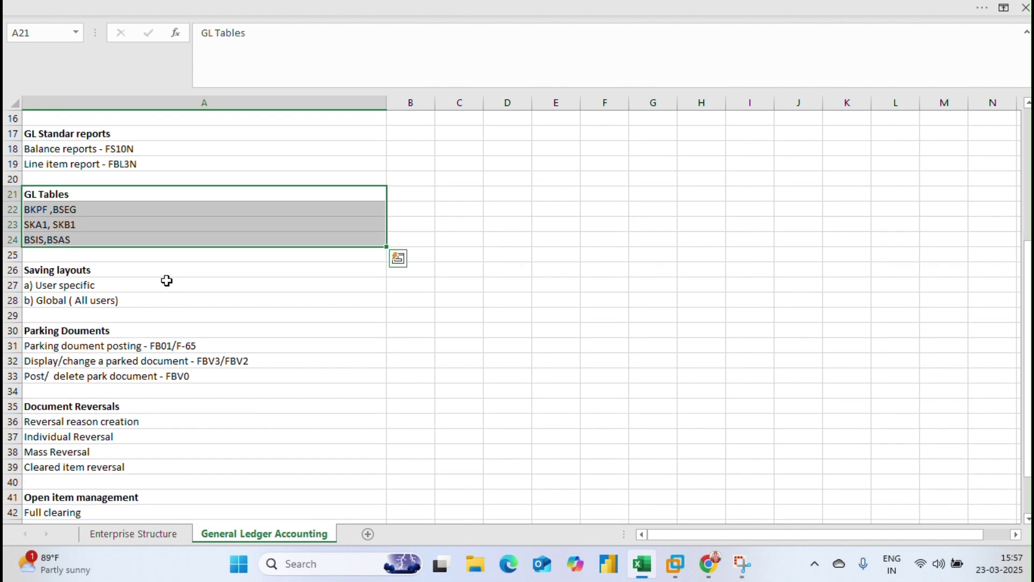
pyautogui.click(134, 273)
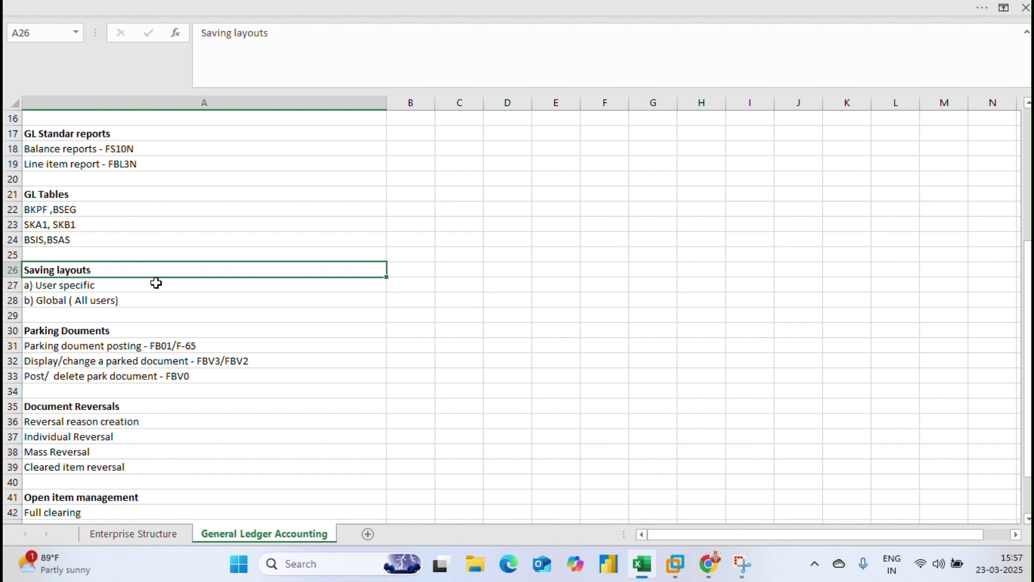
pyautogui.scroll(-1, 148, 323)
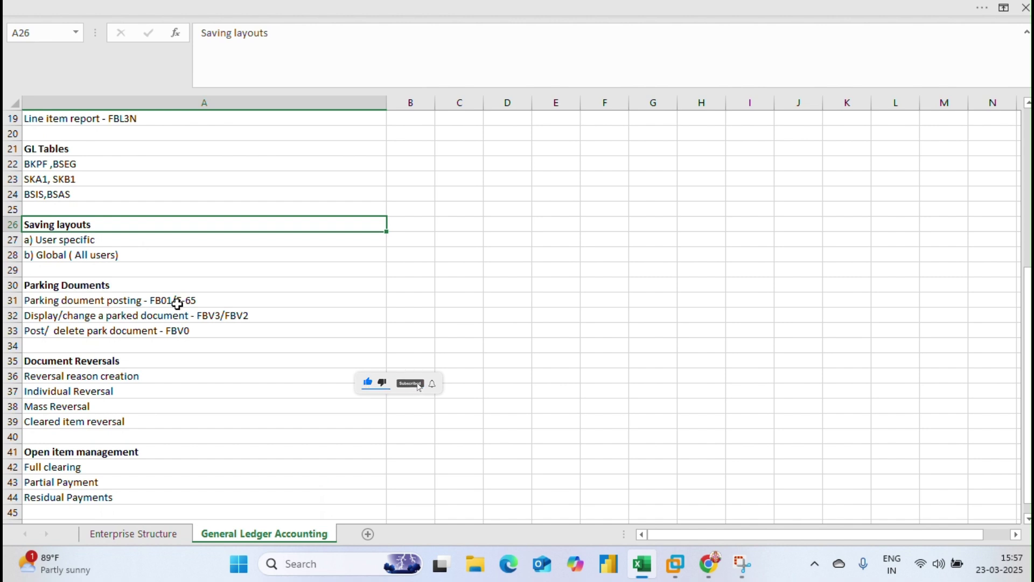
pyautogui.moveTo(66, 285); pyautogui.dragTo(77, 314)
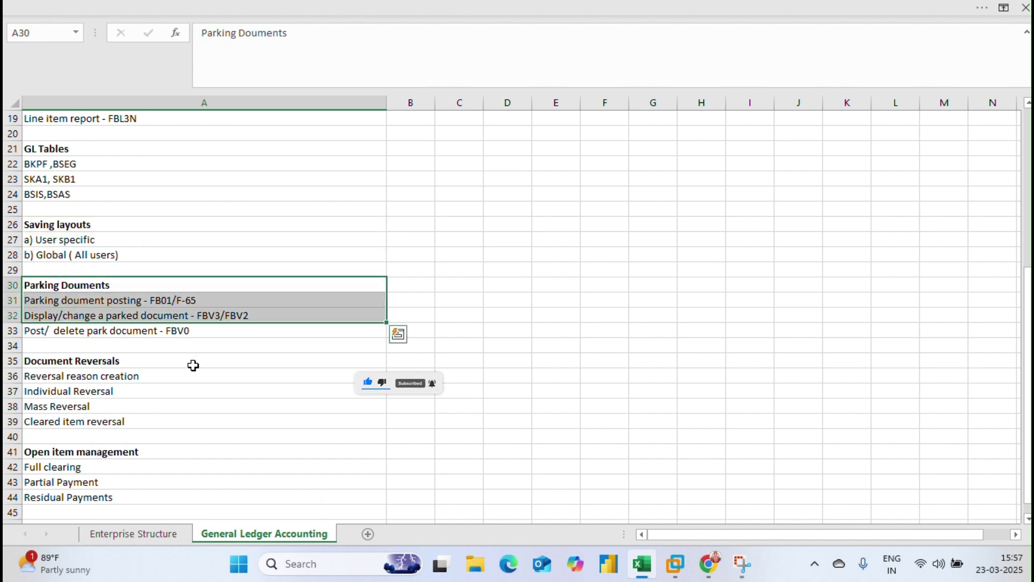
pyautogui.scroll(-2, 161, 363)
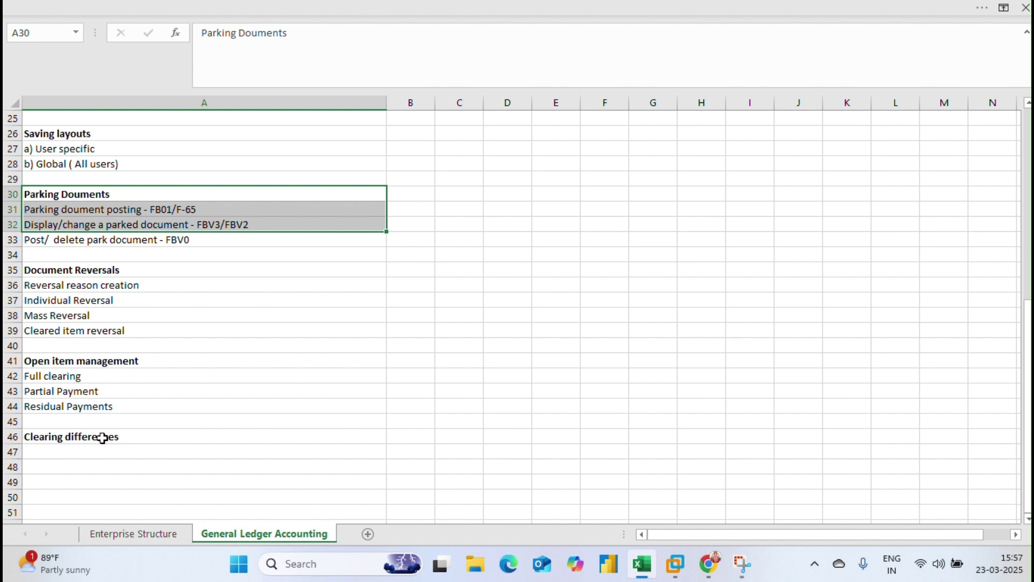
pyautogui.scroll(-2, 155, 431)
pyautogui.click(99, 380)
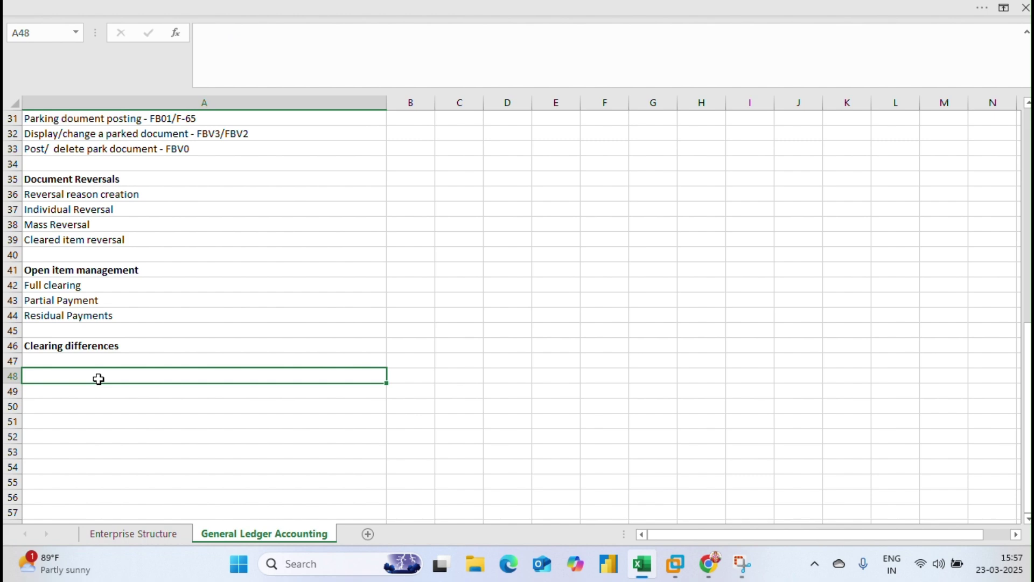
pyautogui.scroll(7, 187, 405)
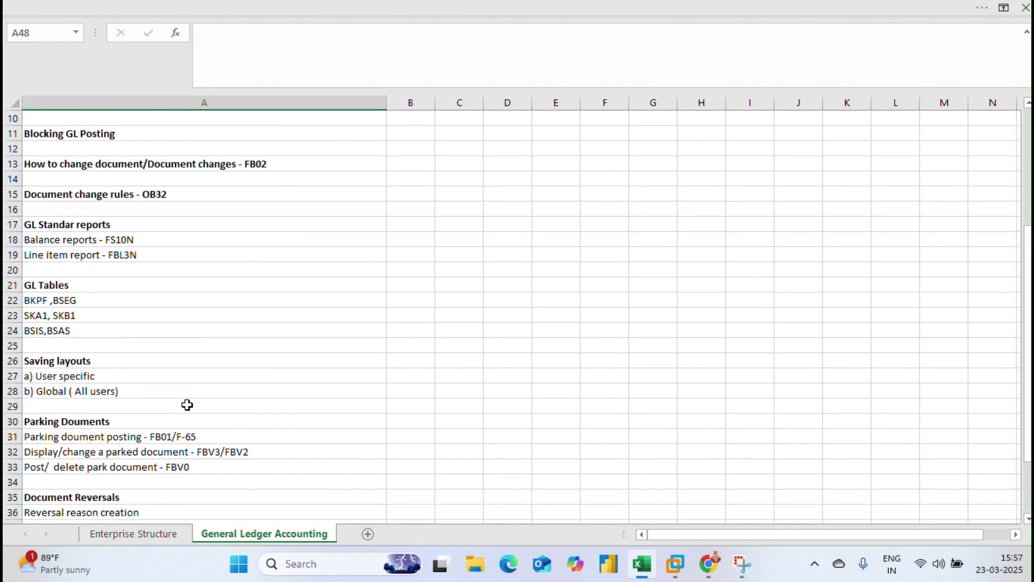
pyautogui.scroll(3, 187, 405)
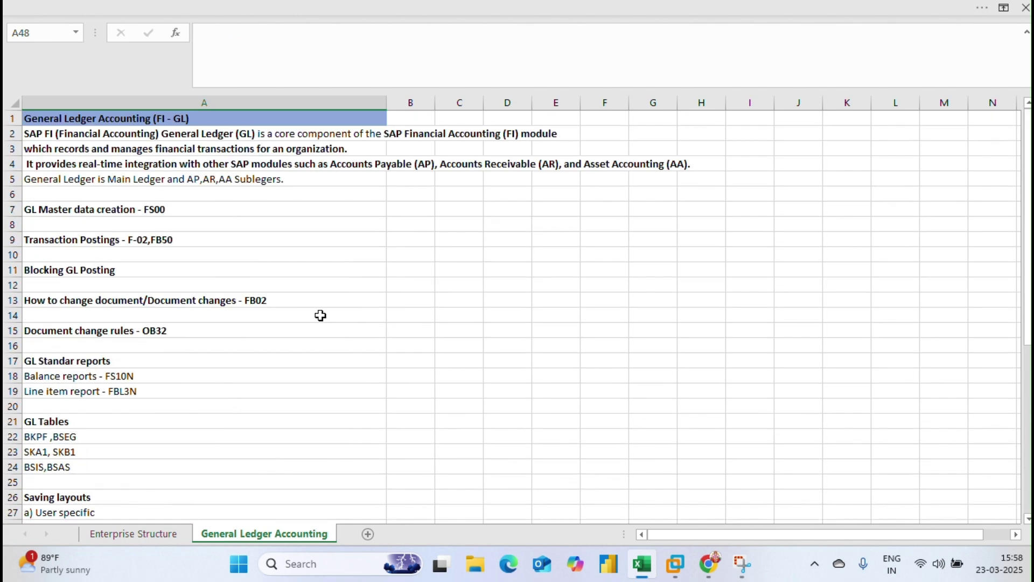
pyautogui.click(126, 212)
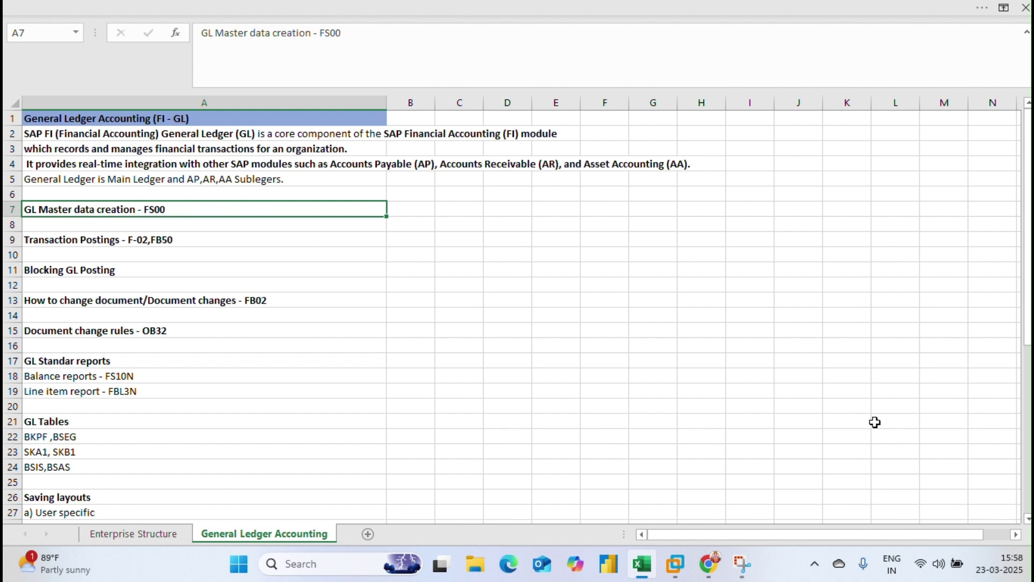
# In the SAP session run FS00, then enter /NOBD in the command field.
pyautogui.click(671, 566)
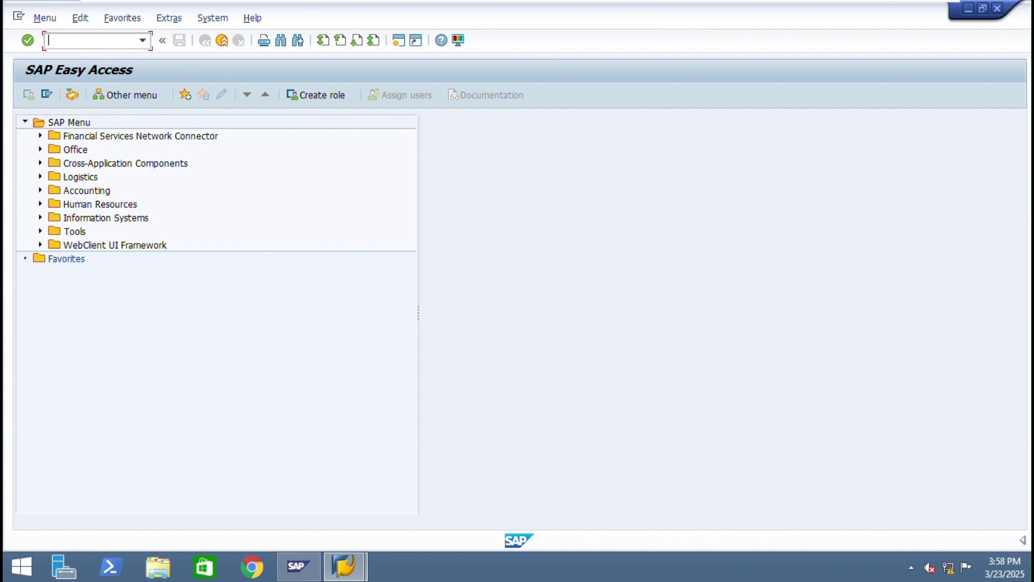
pyautogui.write('FS00')
pyautogui.press('Return')
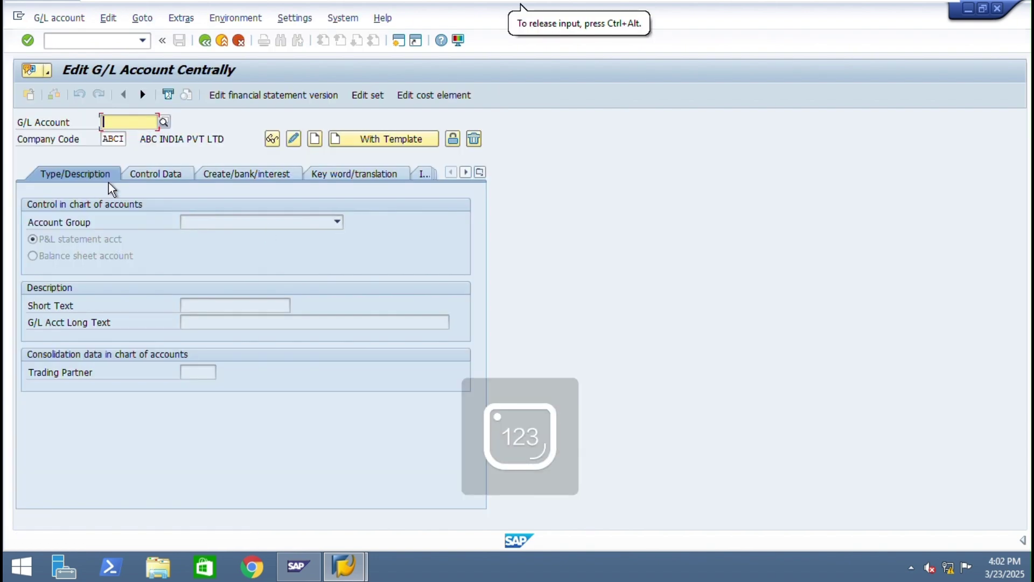
pyautogui.click(71, 42)
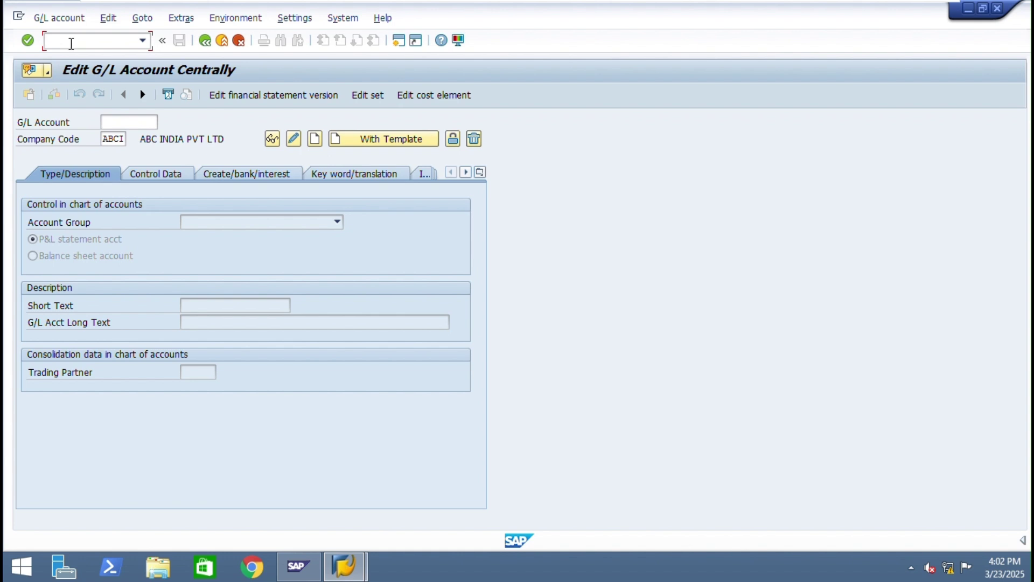
pyautogui.write('/NOBD')
# Run /NOBD, check the Assets group range 200000–299999, then open a fresh SAP Easy Access session.
pyautogui.press('Return')
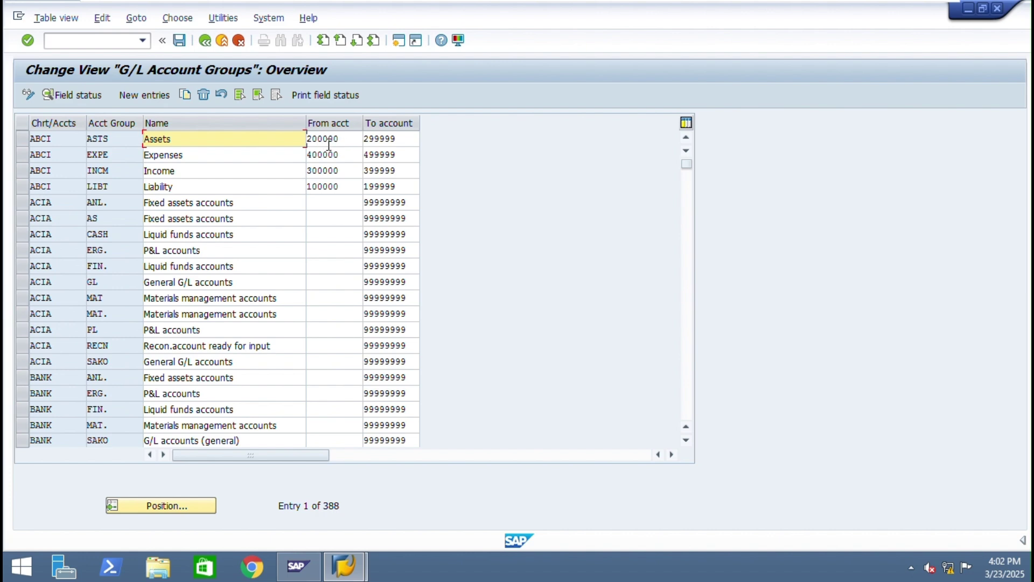
pyautogui.click(320, 141)
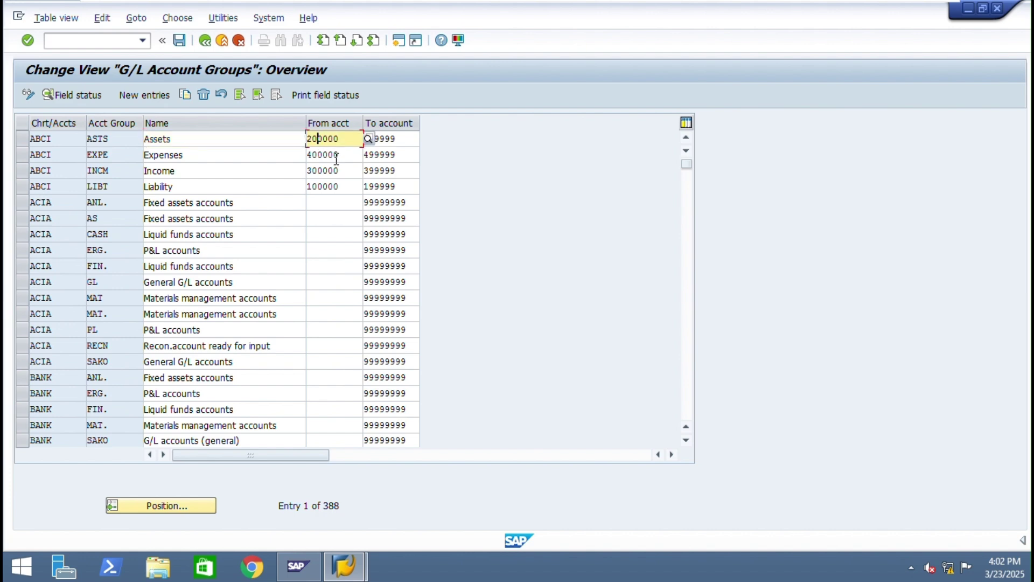
pyautogui.press('Right')
pyautogui.press('Right')
pyautogui.click(405, 142)
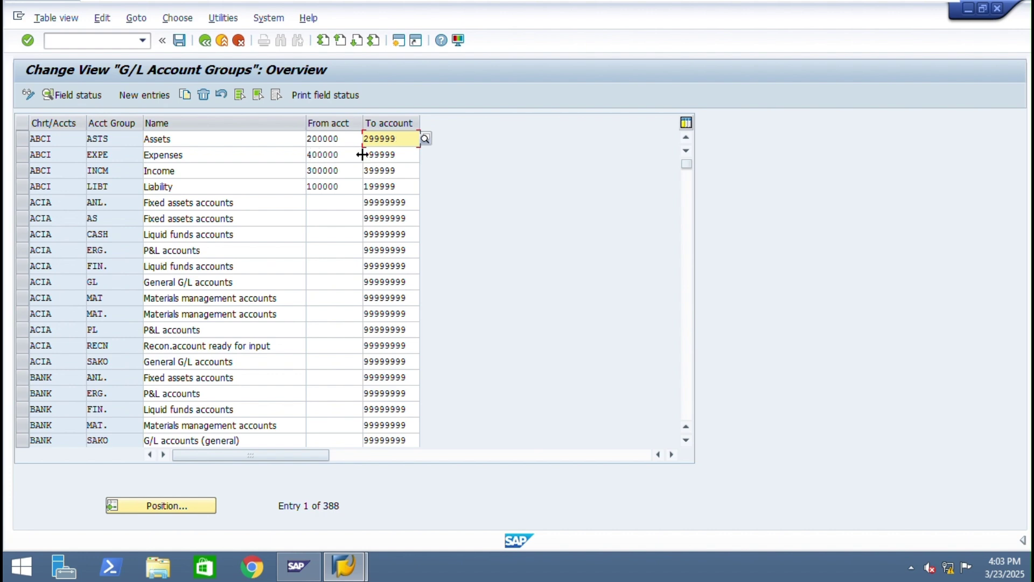
pyautogui.click(355, 196)
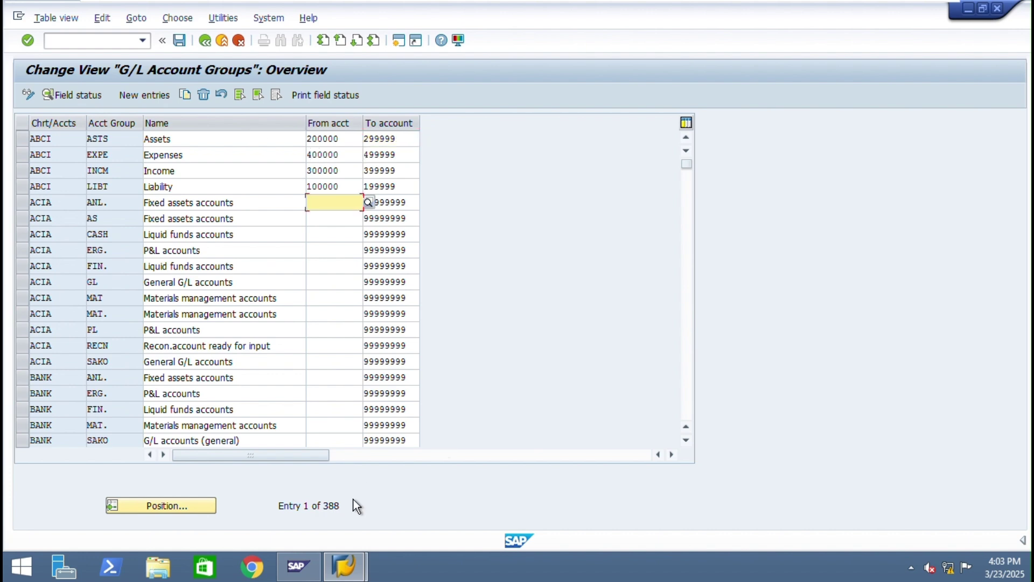
pyautogui.click(359, 577)
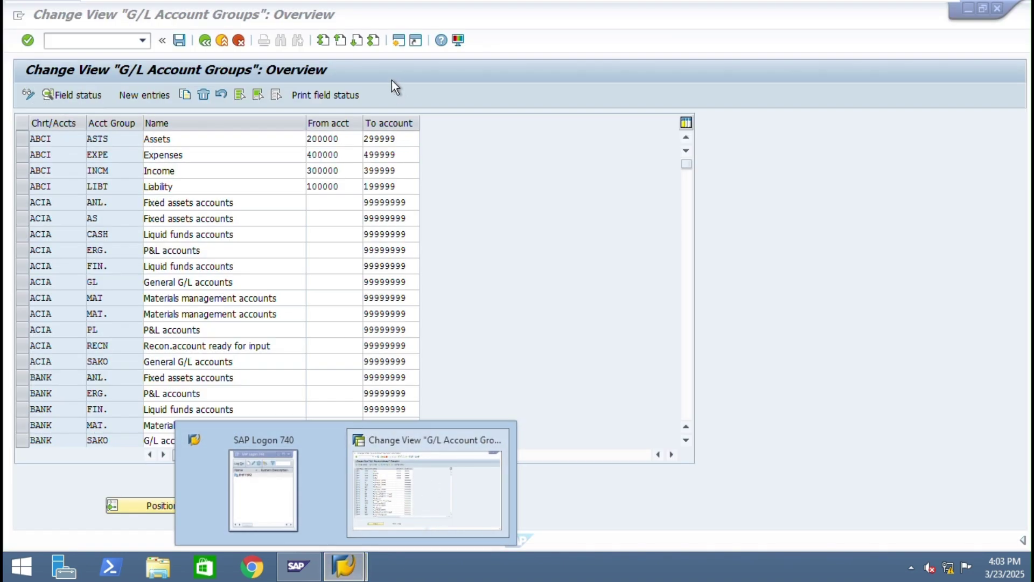
pyautogui.click(398, 45)
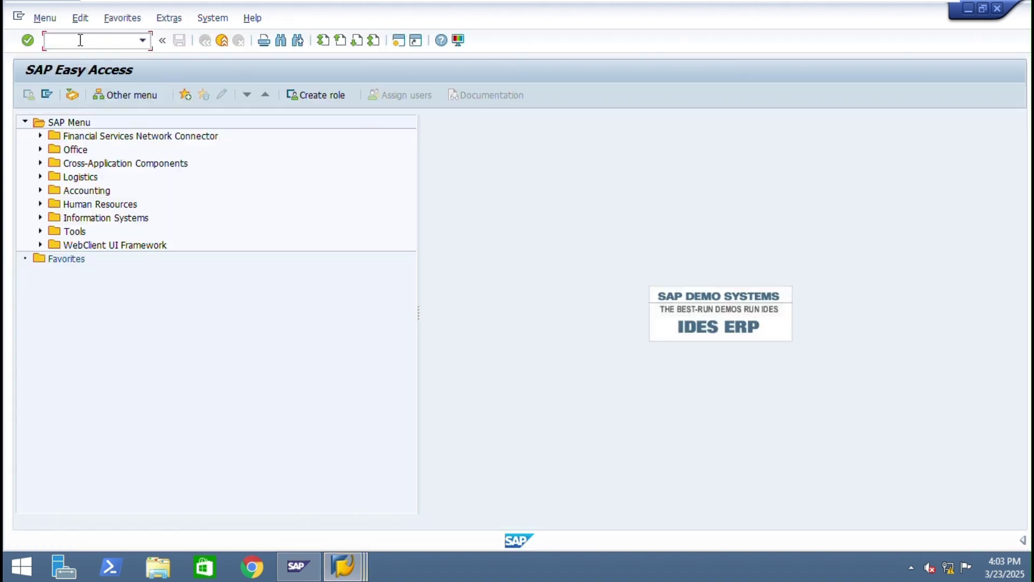
# Launch FS00 and compare against the Expenses group range in the account groups window.
pyautogui.click(81, 41)
pyautogui.write('FS00')
pyautogui.press('Return')
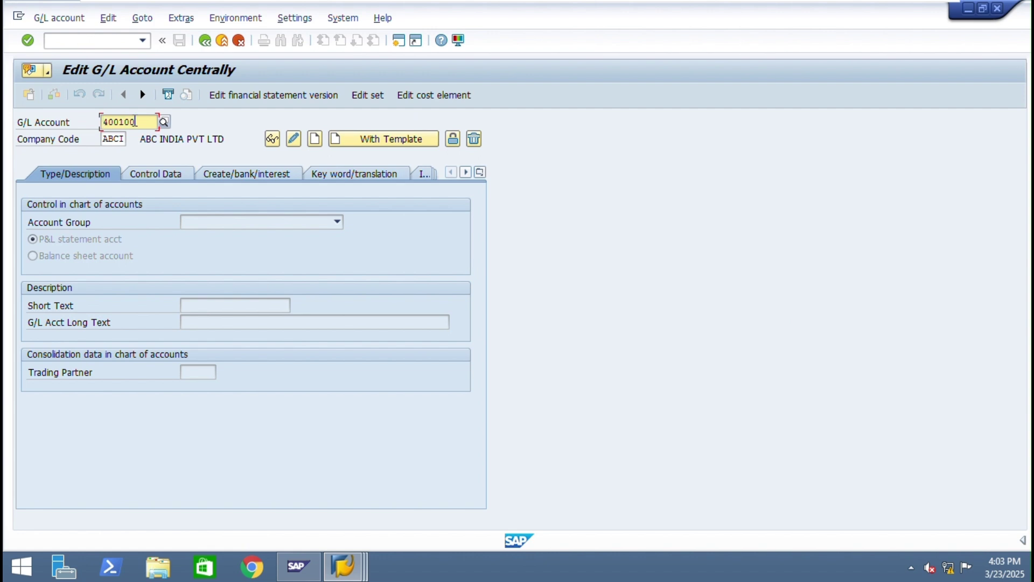
pyautogui.doubleClick(144, 121)
pyautogui.write('4001')
pyautogui.press('BackSpace')
pyautogui.press('BackSpace')
pyautogui.press('BackSpace')
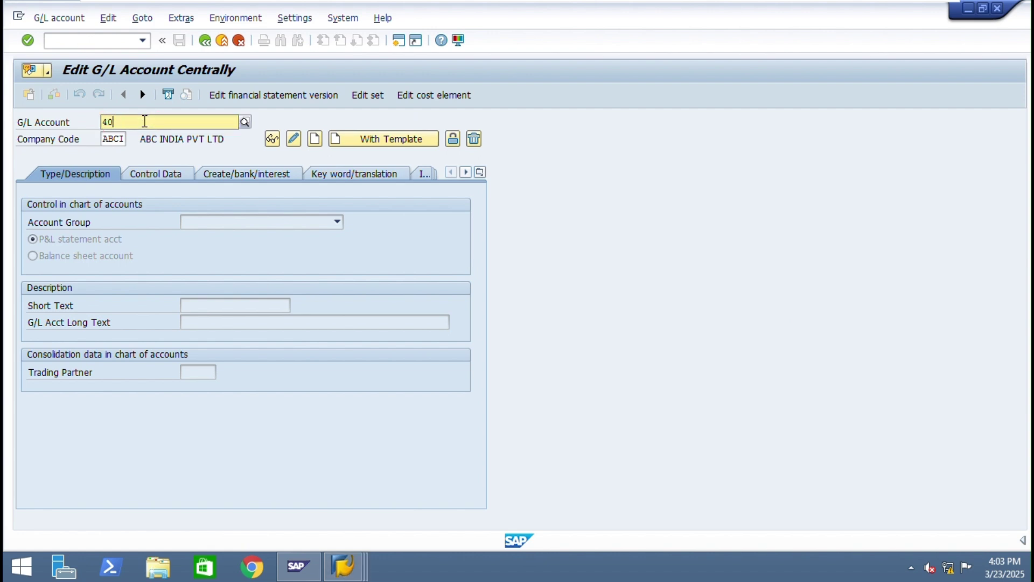
pyautogui.hotkey('alt', 'Tab')
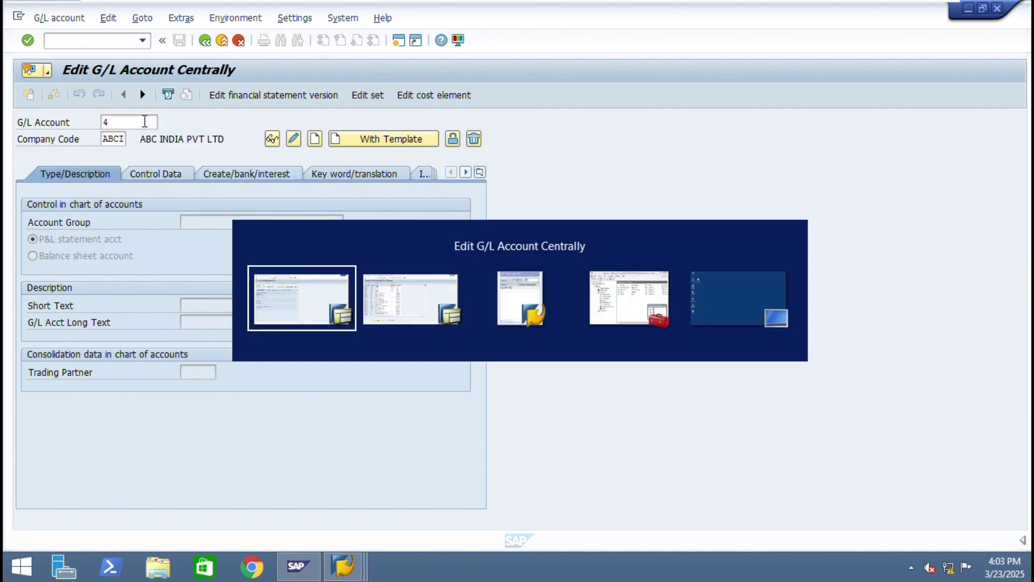
pyautogui.hotkey('alt', 'Tab')
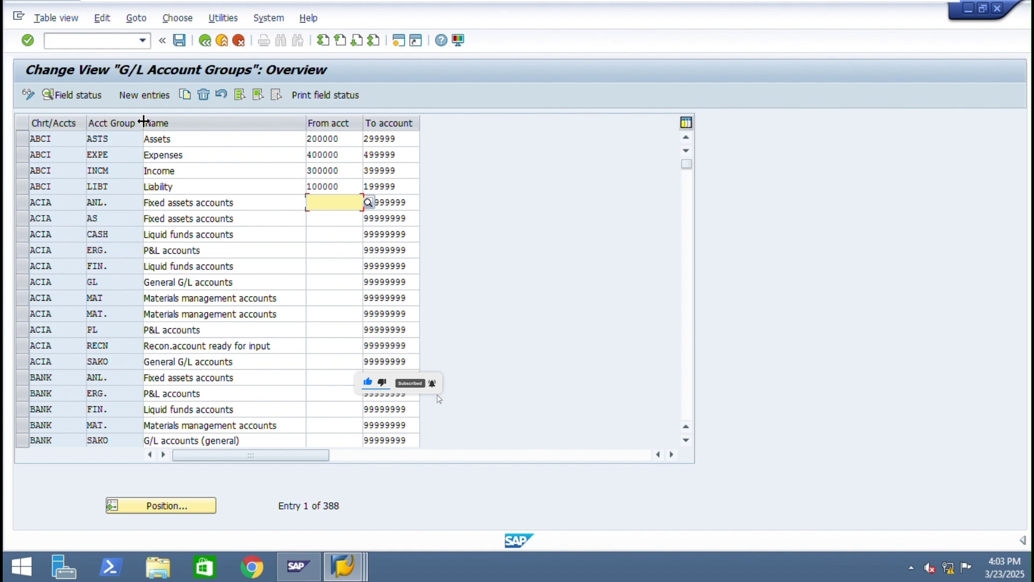
pyautogui.hotkey('alt', 'Tab')
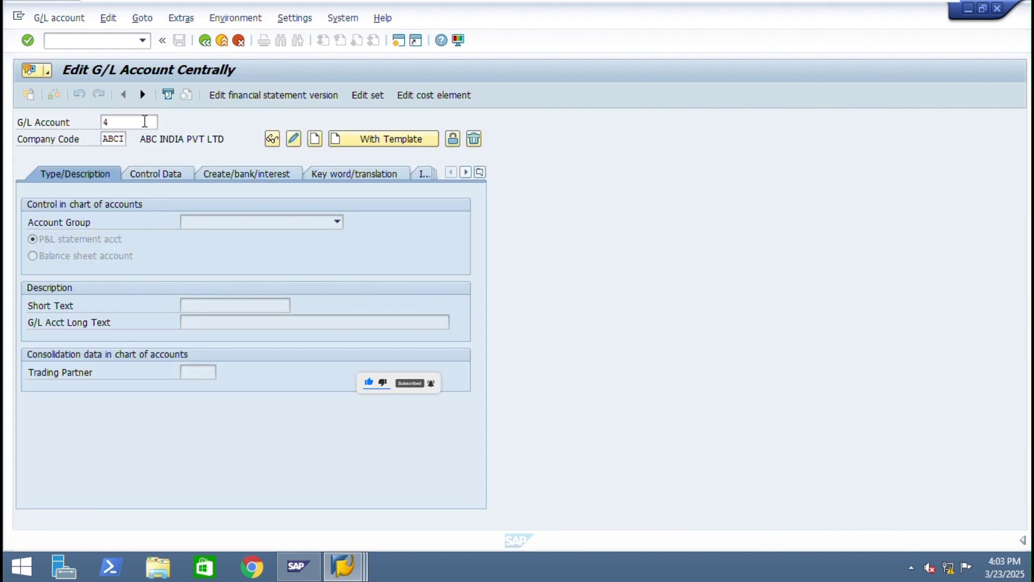
# Look up G/L account 400000 in ABCI and dismiss the not-found message.
pyautogui.click(145, 121)
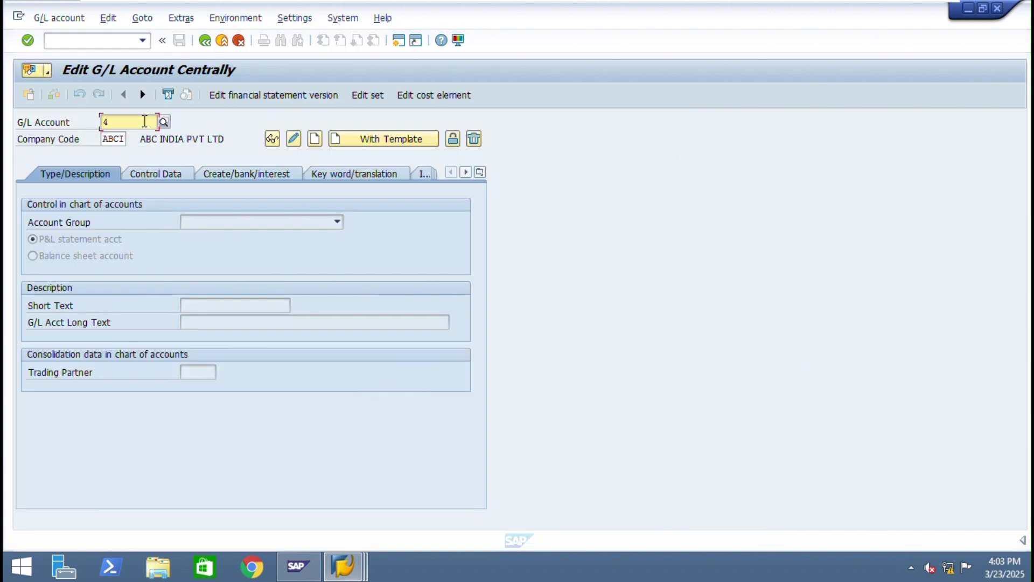
pyautogui.write('000')
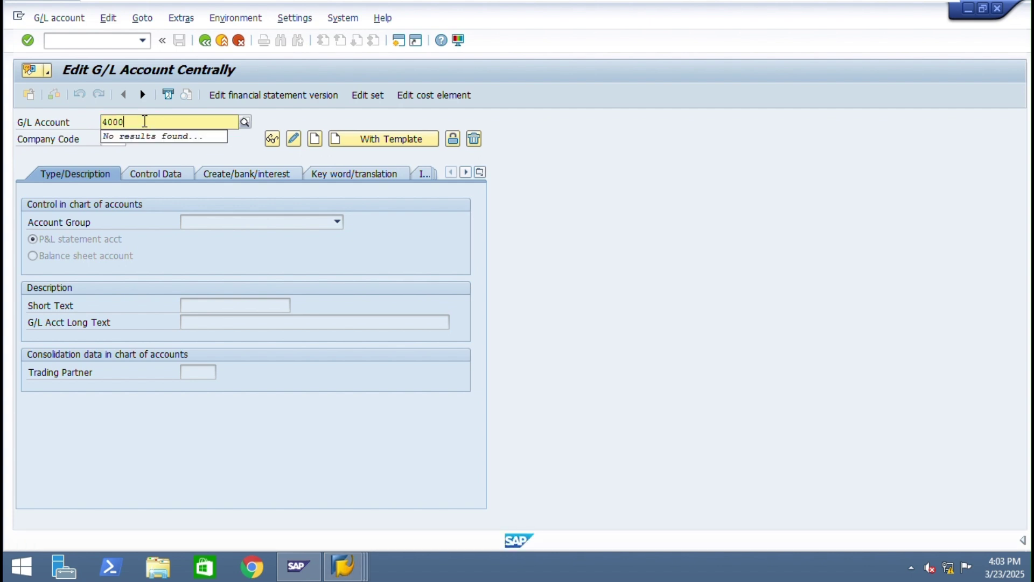
pyautogui.write('00')
pyautogui.press('Left')
pyautogui.press('Left')
pyautogui.press('Return')
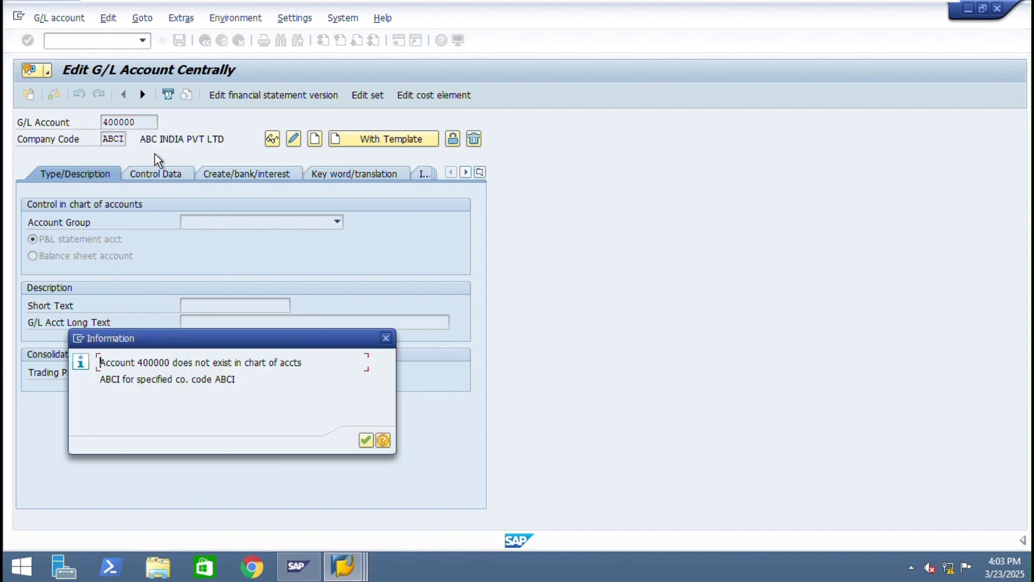
pyautogui.press('Return')
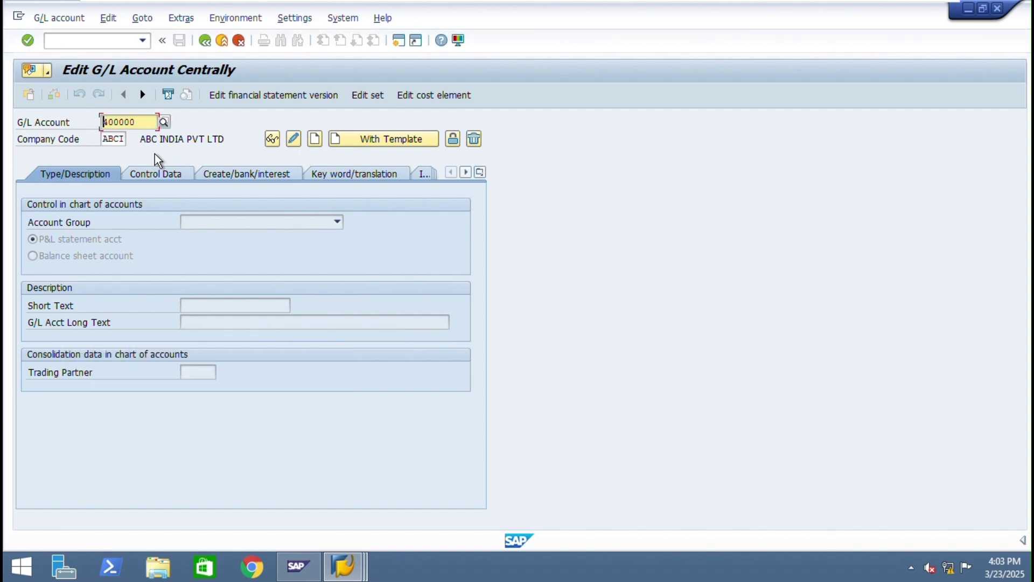
# Create account 400000 in account group EXPE Expenses with short and long text 'Rent'.
pyautogui.click(316, 142)
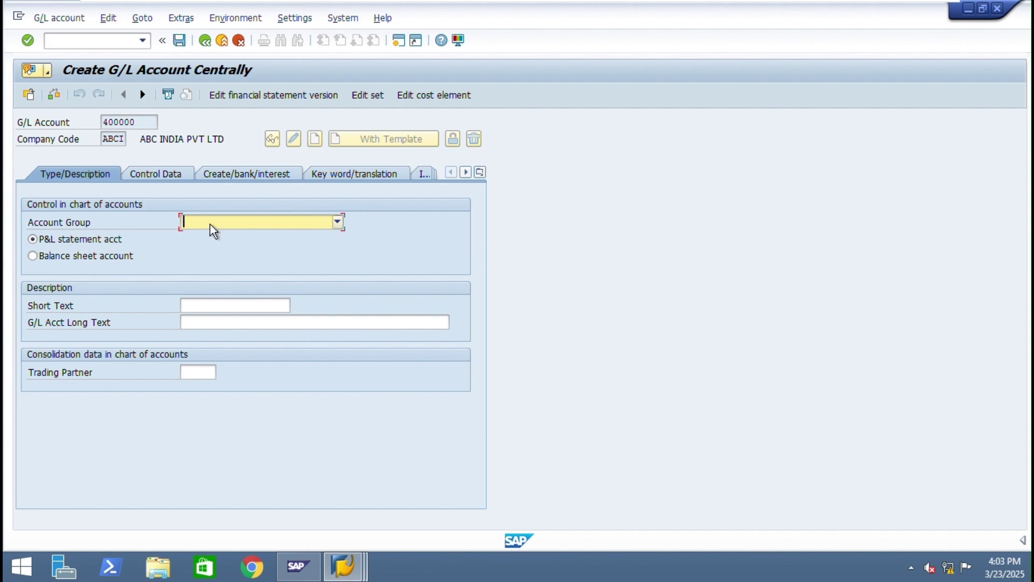
pyautogui.click(338, 221)
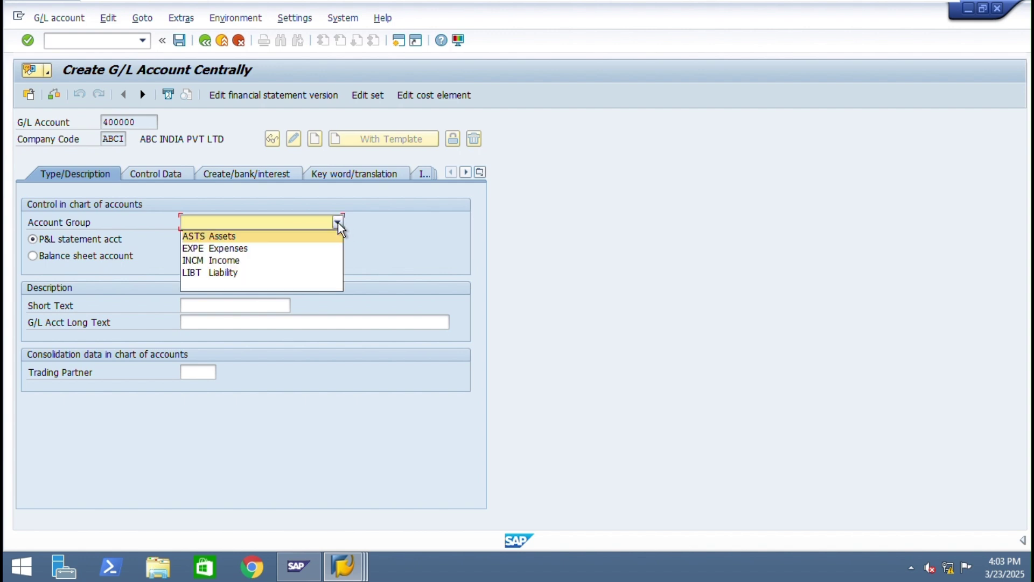
pyautogui.click(253, 249)
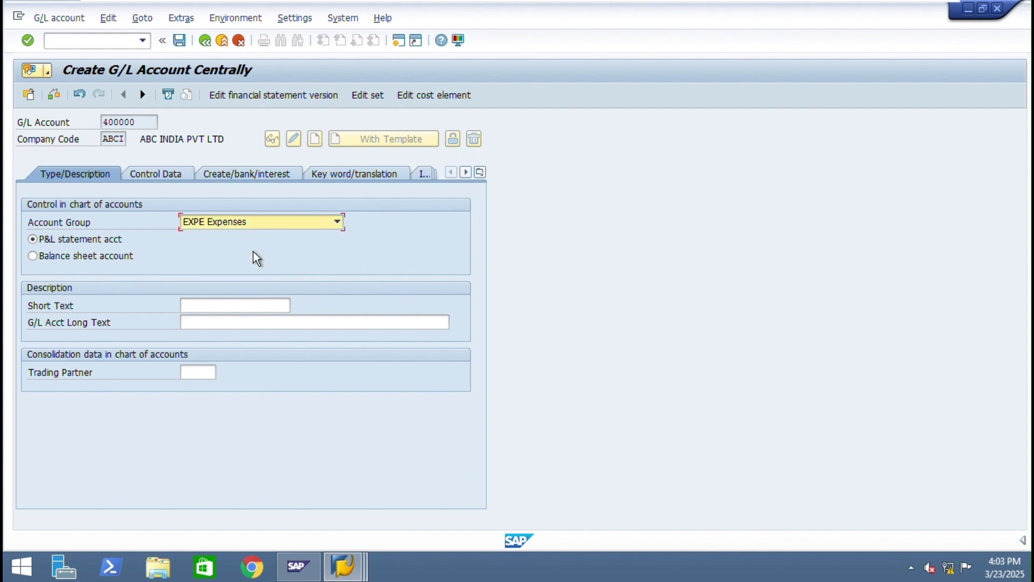
pyautogui.click(210, 305)
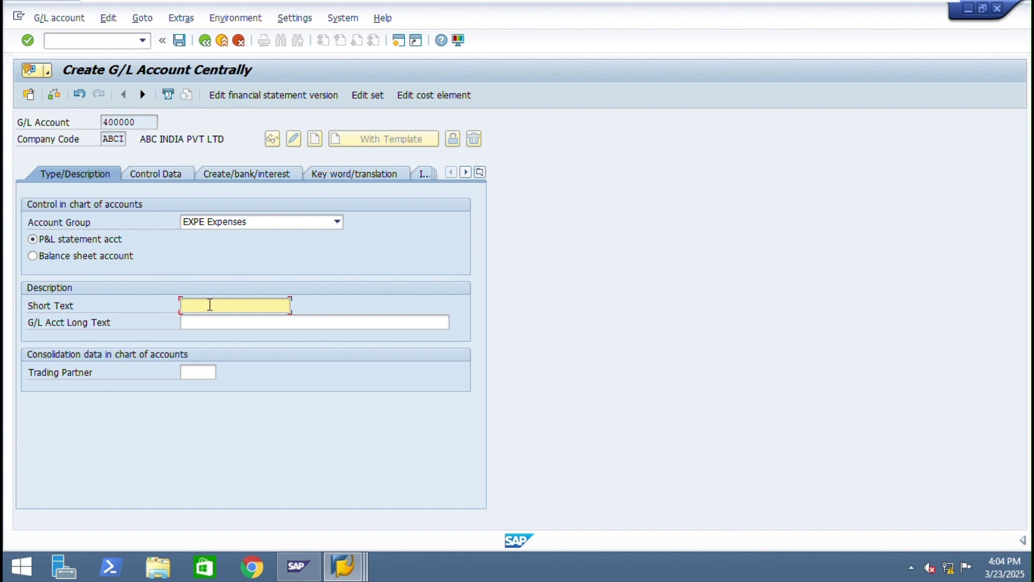
pyautogui.write('p')
pyautogui.press('BackSpace')
pyautogui.write('r')
pyautogui.write('R')
pyautogui.press('BackSpace')
pyautogui.write('Rent')
pyautogui.click(233, 324)
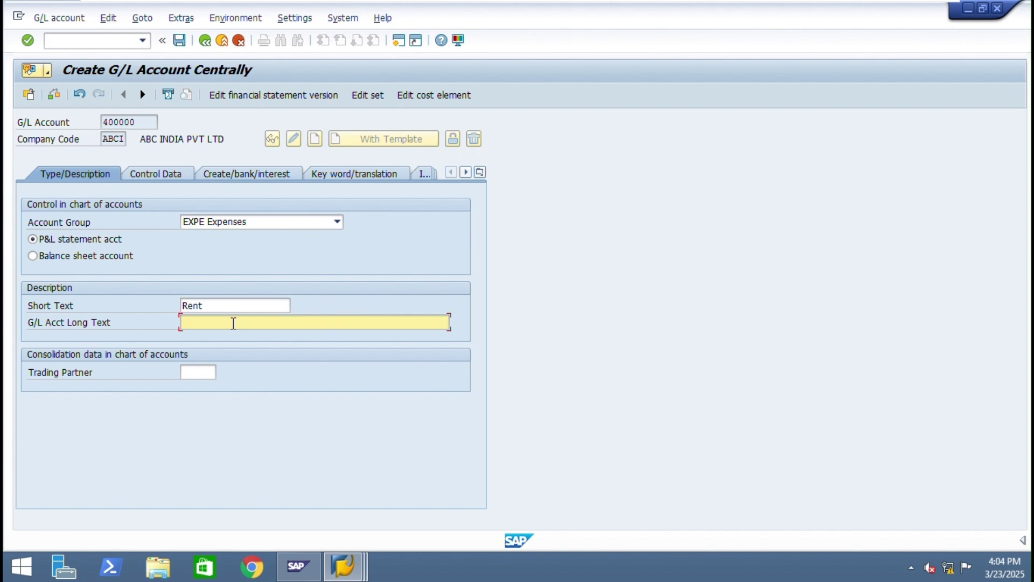
pyautogui.write('Rent')
pyautogui.click(158, 174)
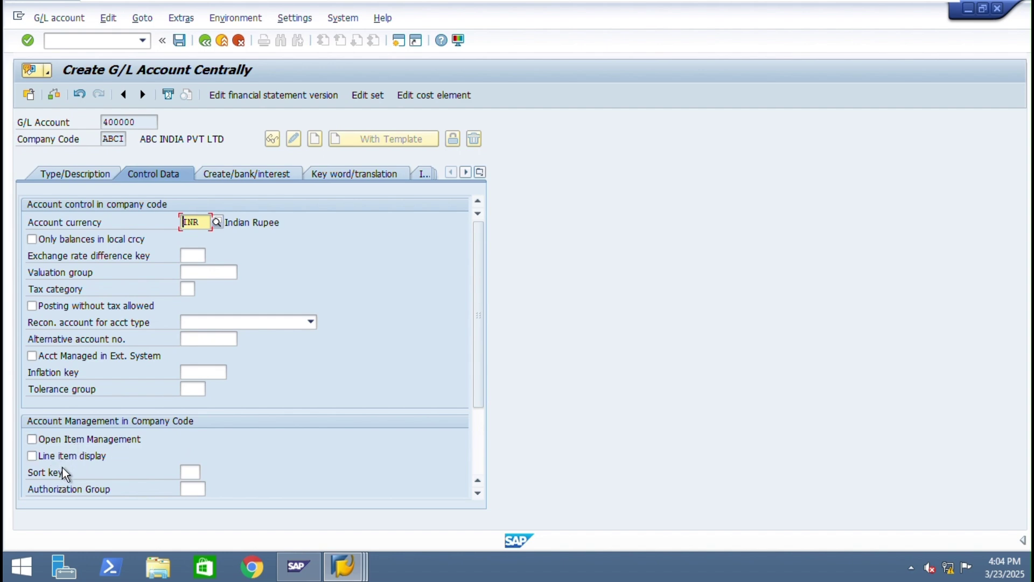
# Tick Line item display and set sort key 001 Posting date for account 400000.
pyautogui.click(32, 455)
pyautogui.click(191, 473)
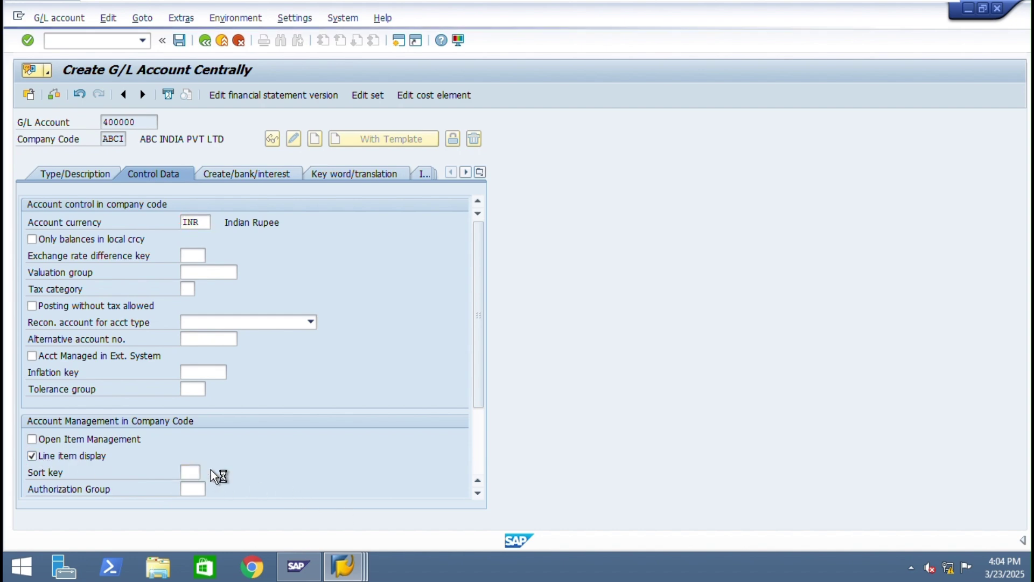
pyautogui.click(210, 472)
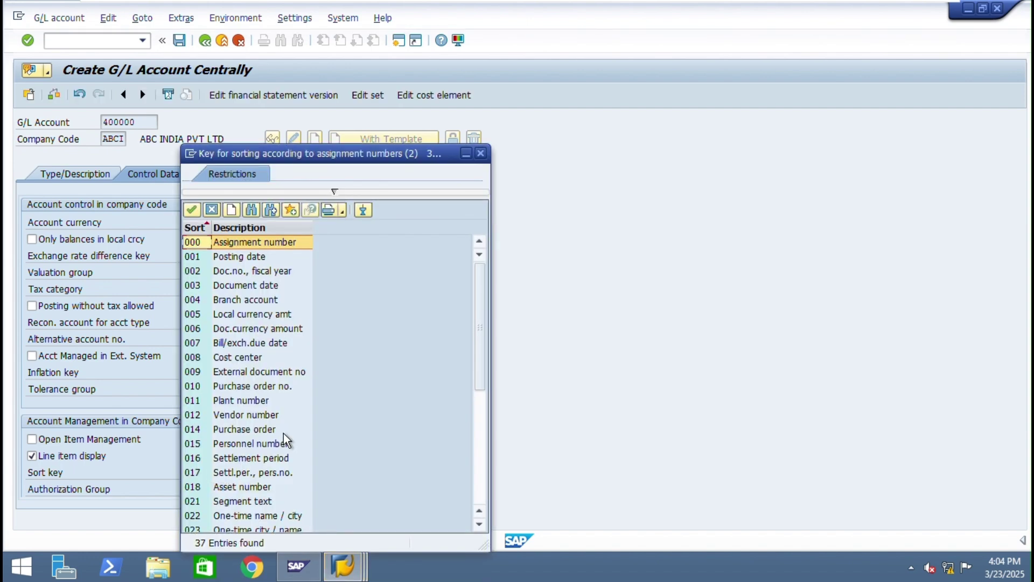
pyautogui.click(234, 257)
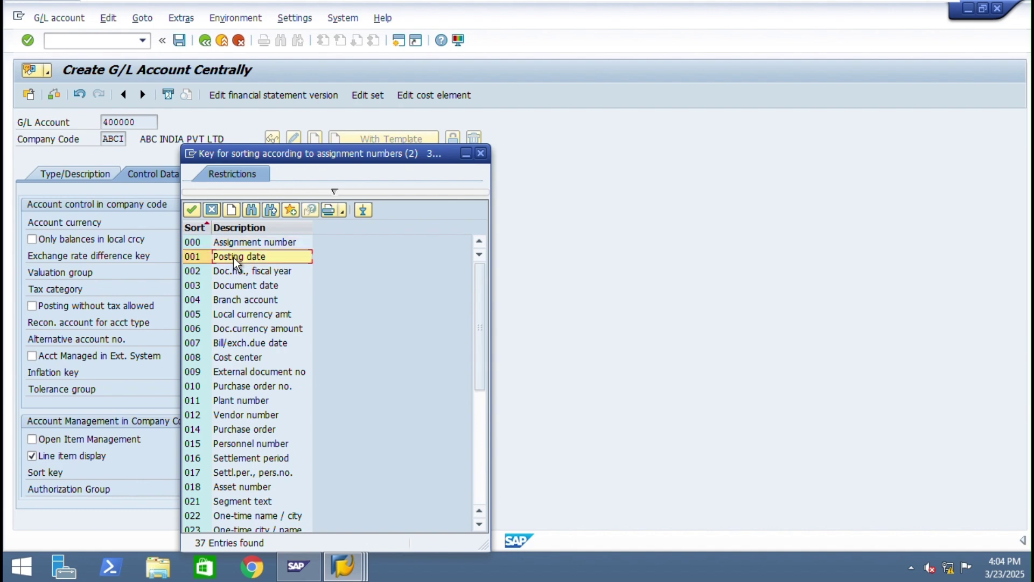
pyautogui.doubleClick(234, 257)
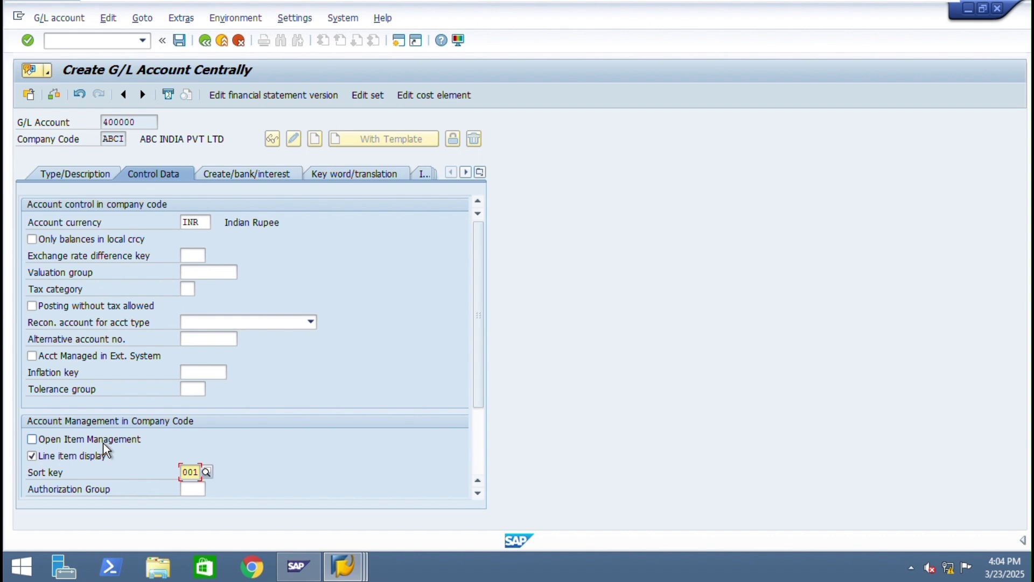
# Set field status group G001 for account 400000, then recheck its Control Data and Type/Description tabs.
pyautogui.click(244, 172)
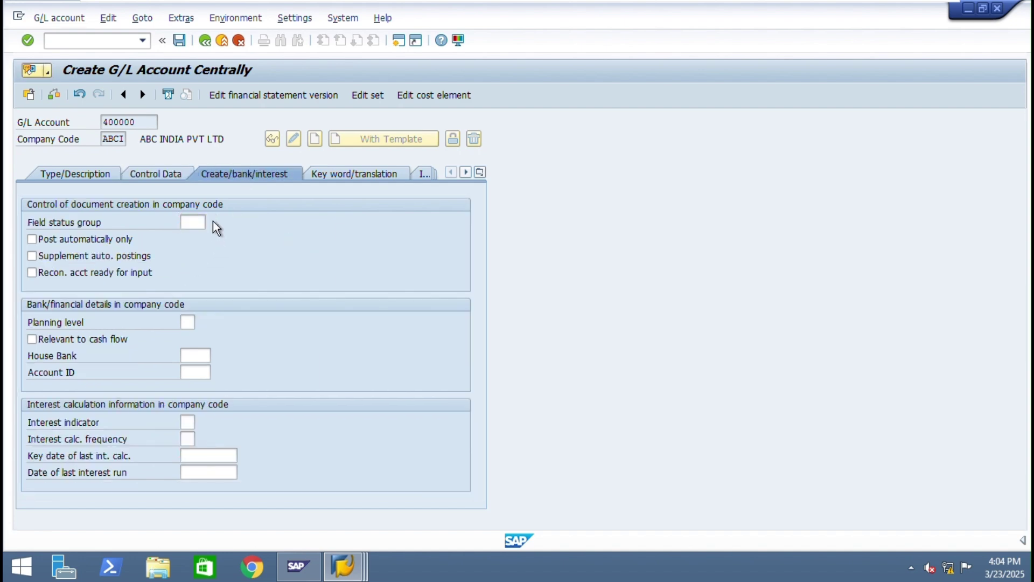
pyautogui.click(212, 222)
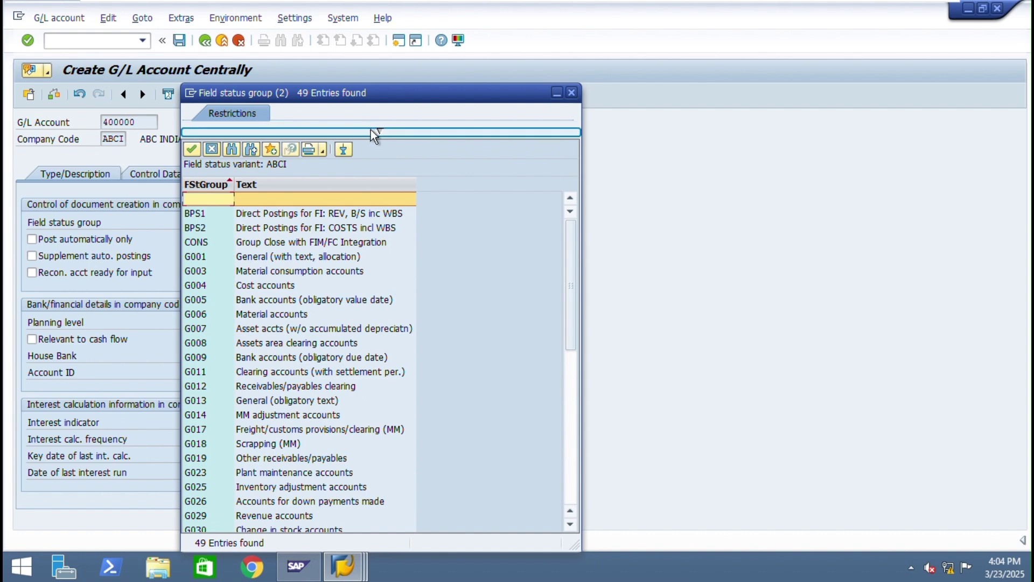
pyautogui.click(379, 131)
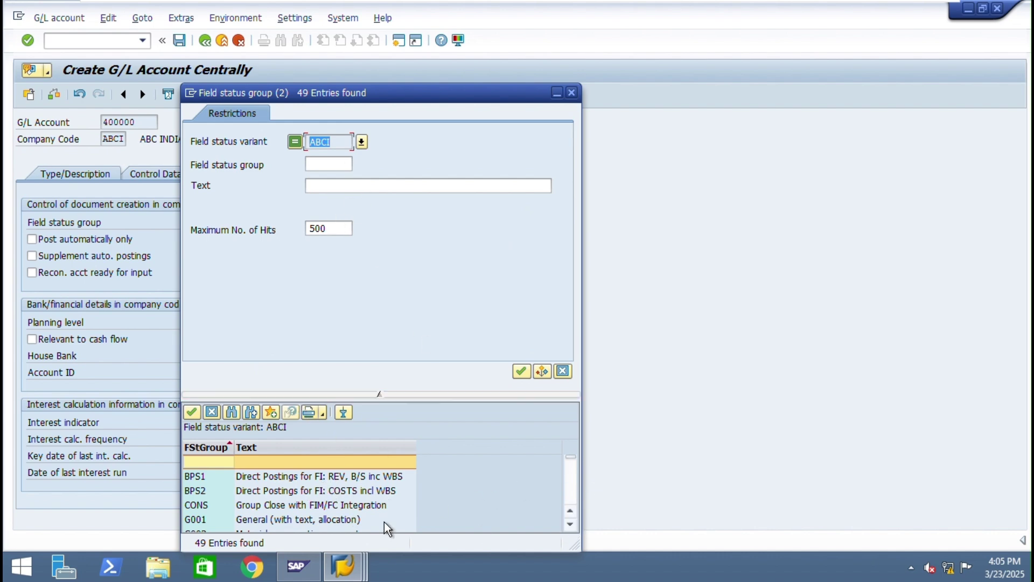
pyautogui.doubleClick(264, 520)
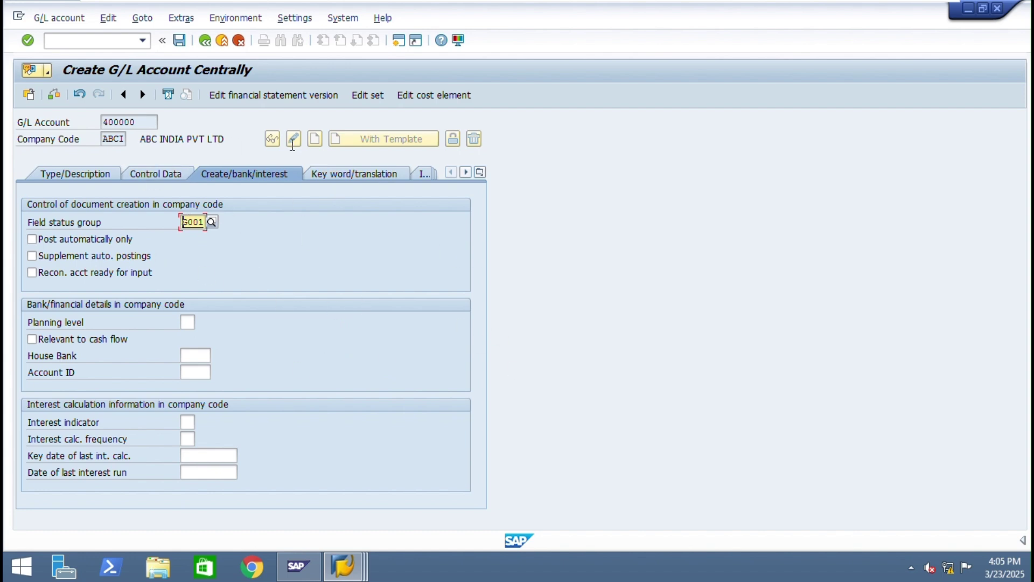
pyautogui.click(163, 176)
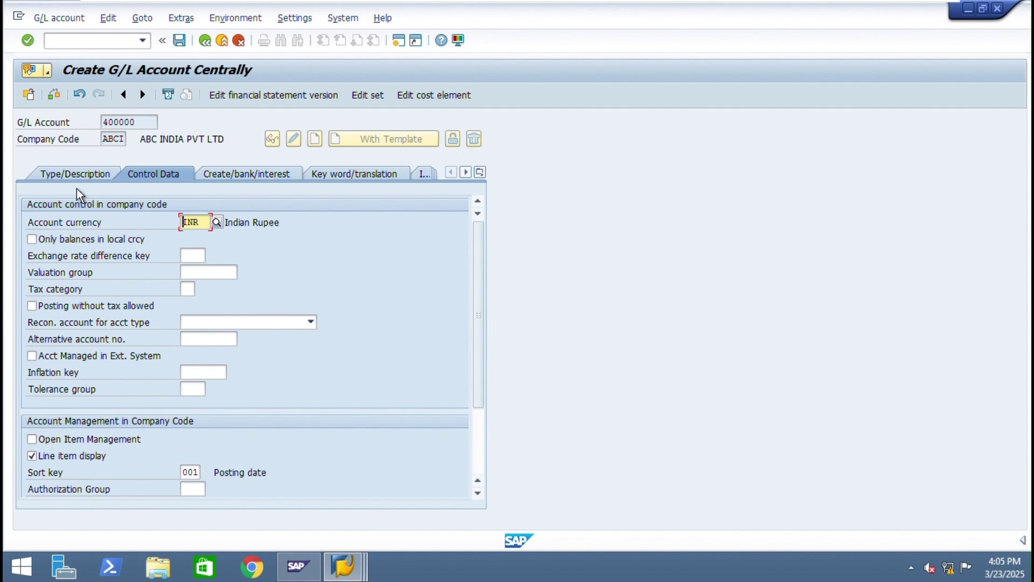
pyautogui.click(72, 175)
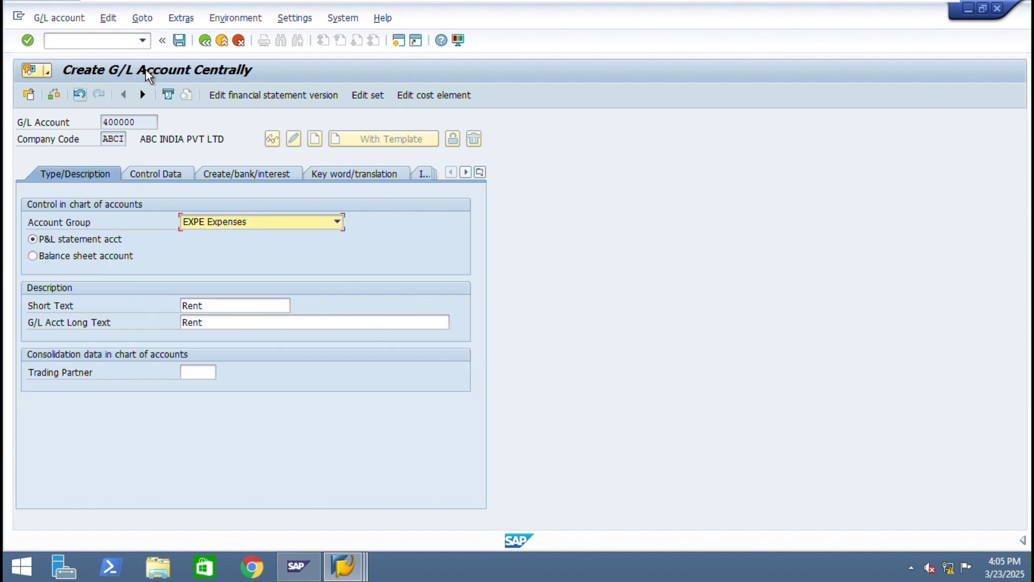
# Save account 400000 Rent and enable Display accounts in navigation tree.
pyautogui.click(182, 42)
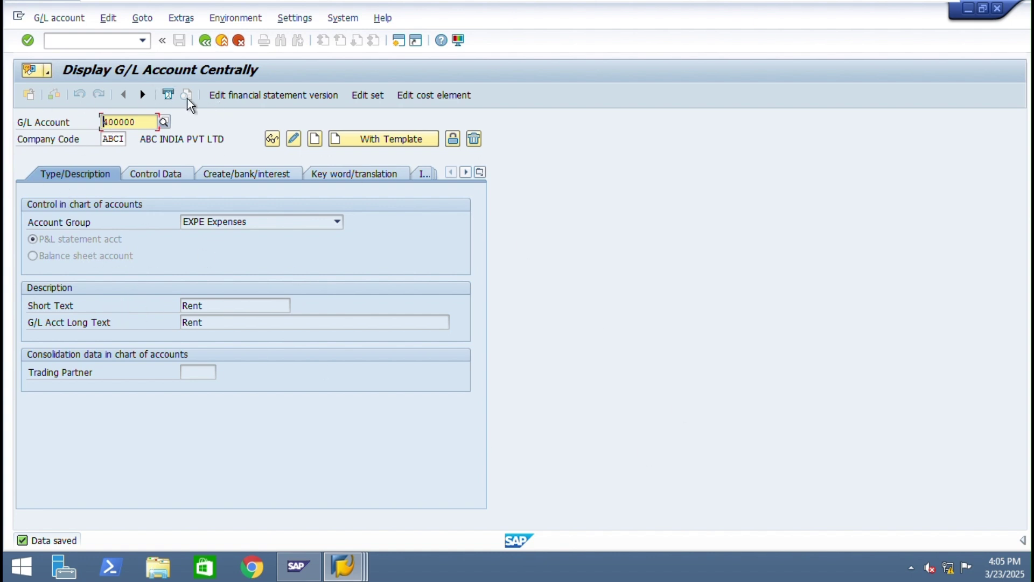
pyautogui.click(237, 17)
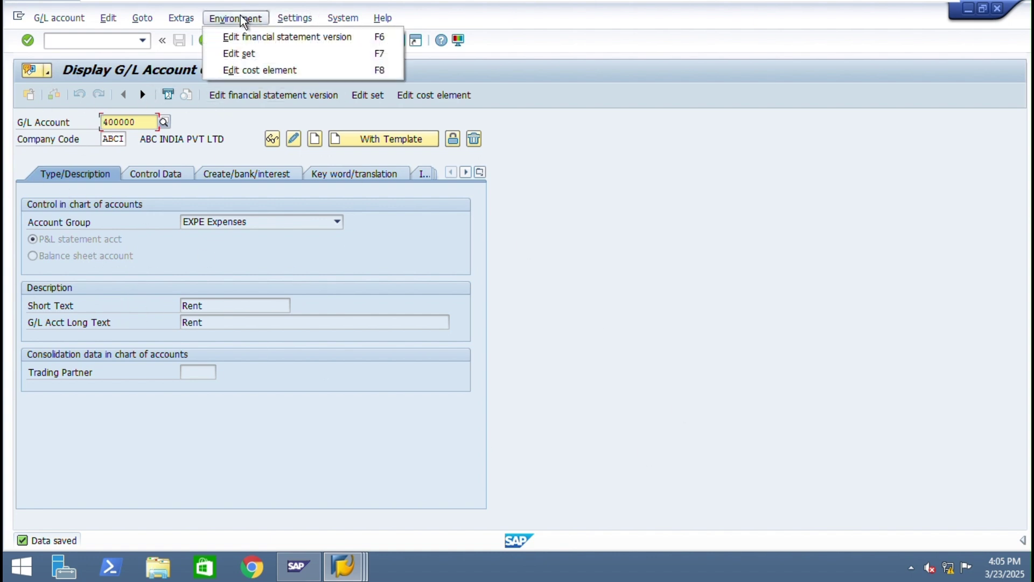
pyautogui.click(306, 37)
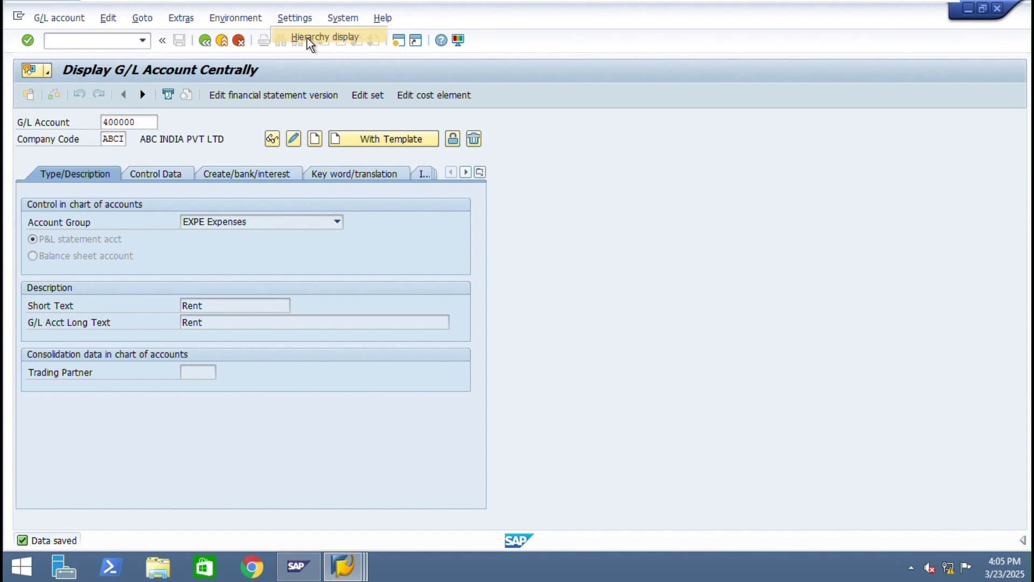
pyautogui.click(465, 212)
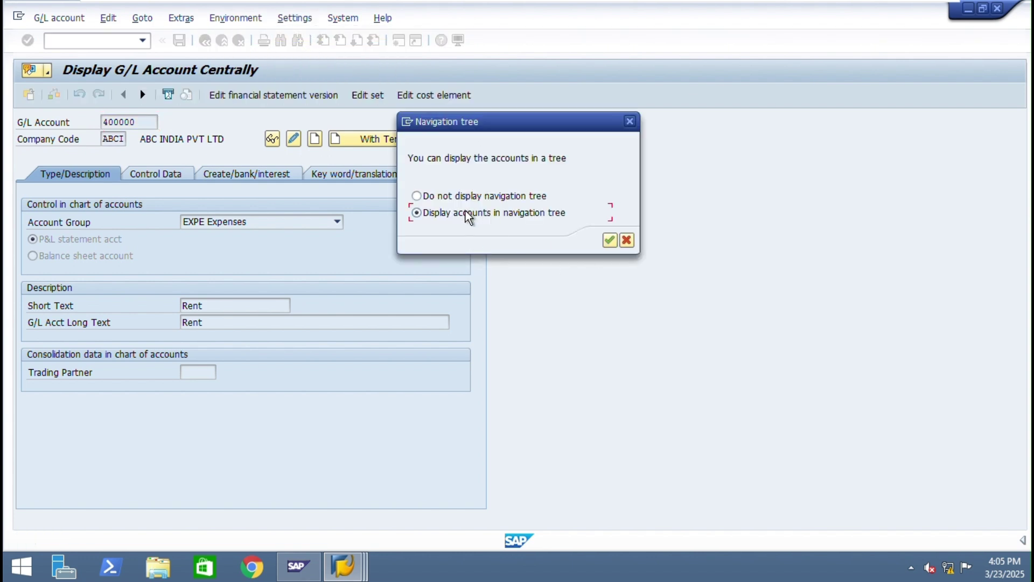
pyautogui.click(607, 241)
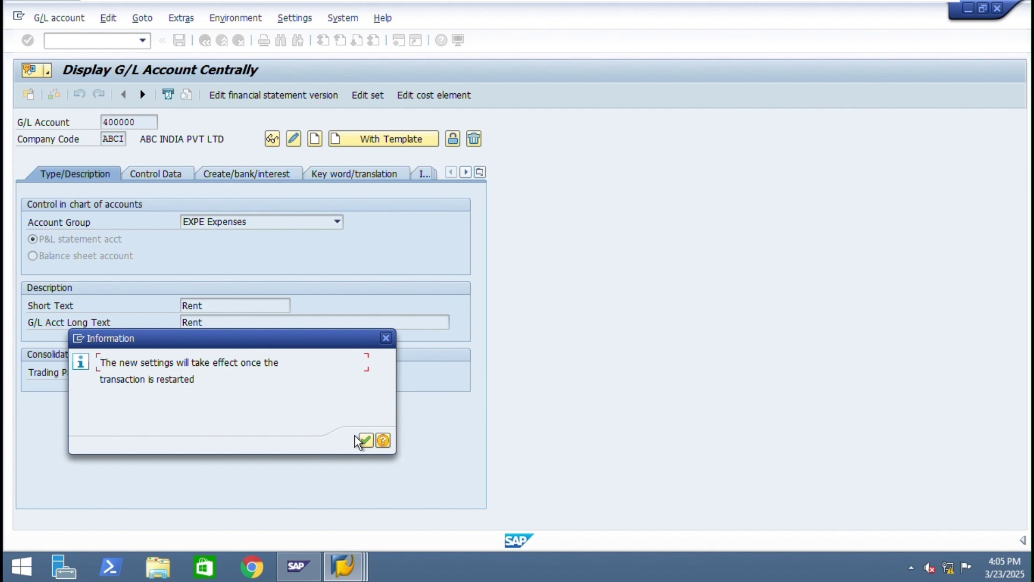
pyautogui.click(362, 441)
# Restart FS00 with /nfs00 and open 400000 Rent from the Expenses tree node.
pyautogui.click(78, 44)
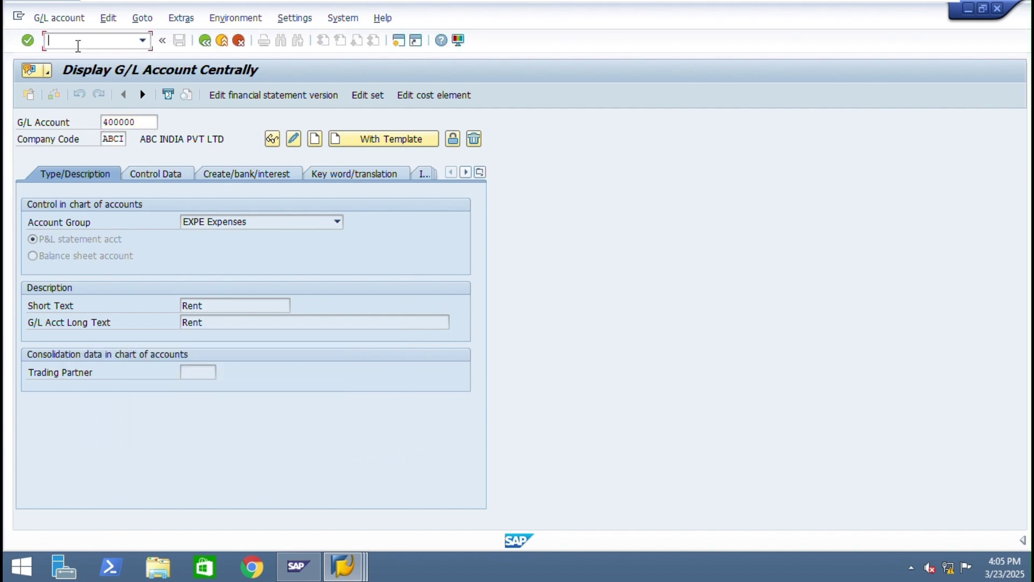
pyautogui.write('/nfs00')
pyautogui.press('Return')
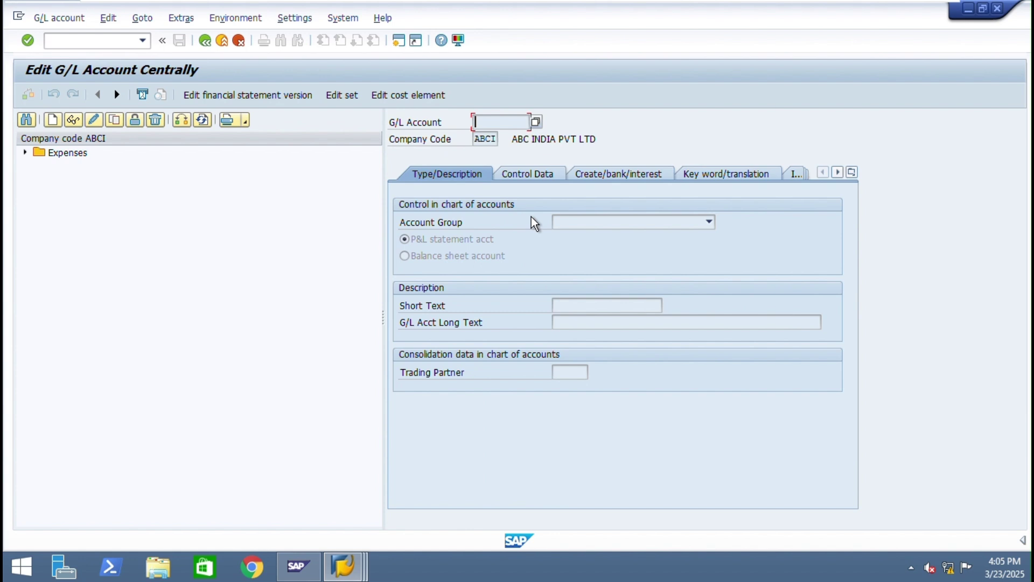
pyautogui.click(25, 153)
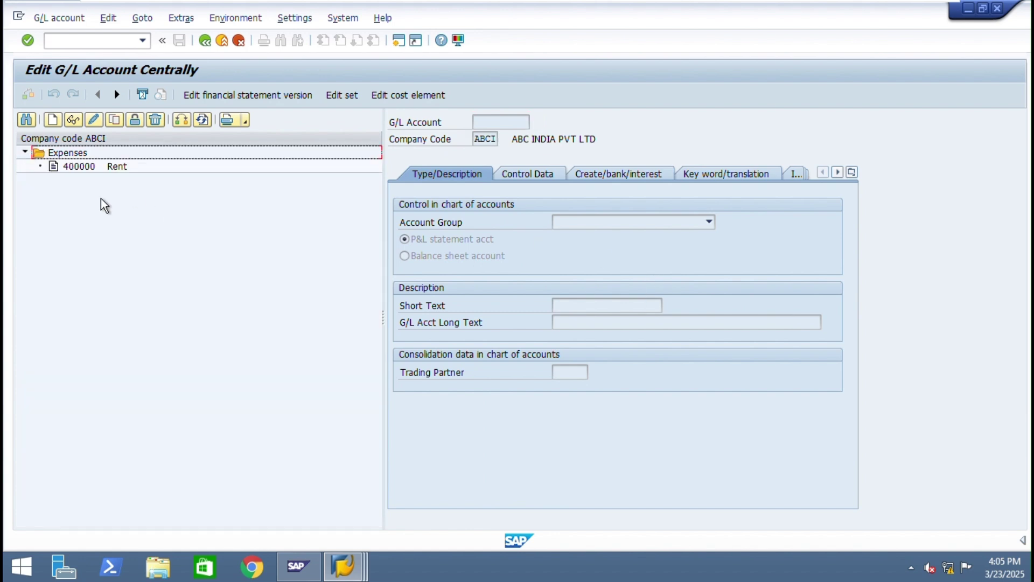
pyautogui.doubleClick(92, 166)
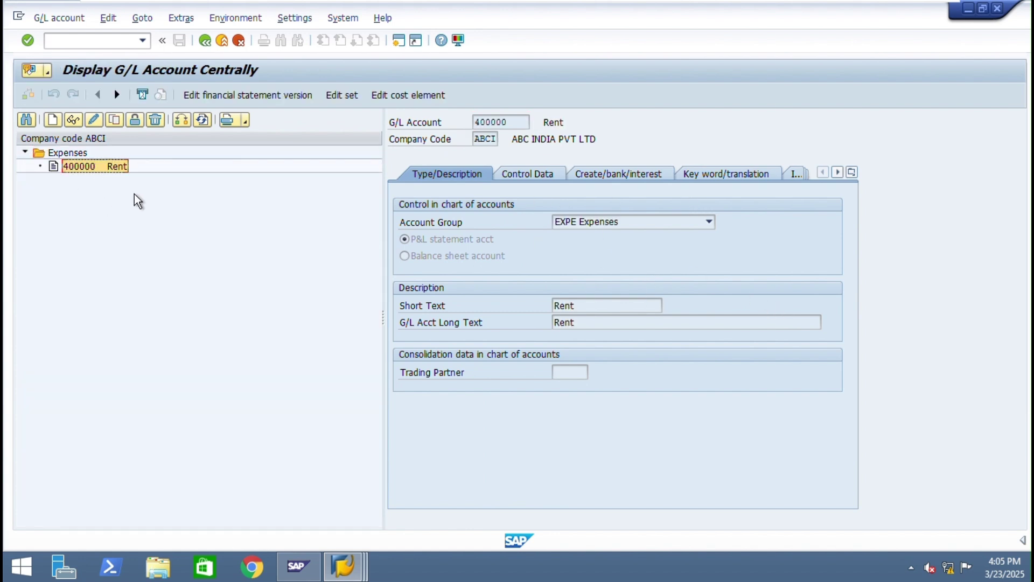
# Copy the Rent account to new account 400001 with short and long text 'Salaries'.
pyautogui.click(114, 120)
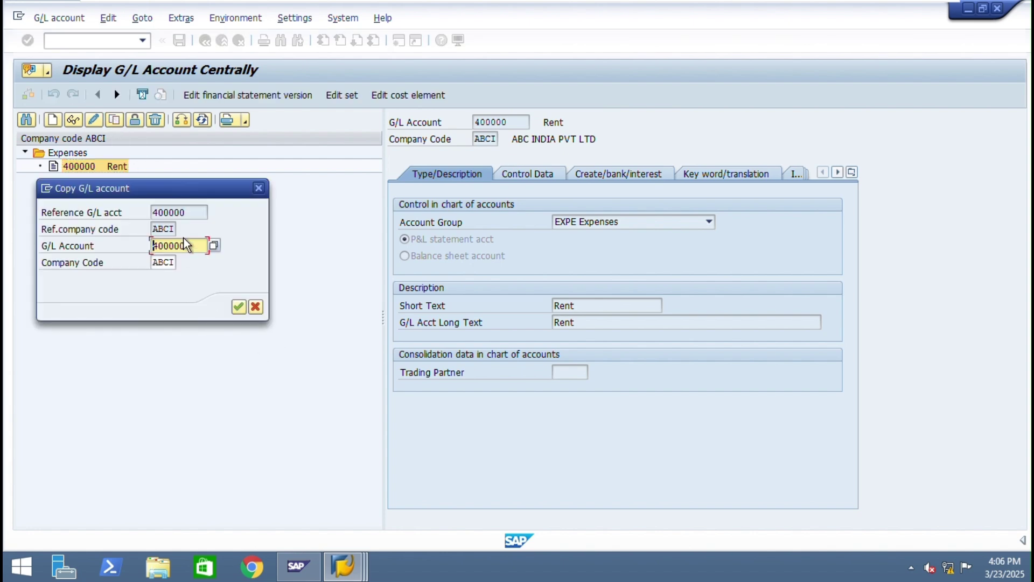
pyautogui.press('BackSpace')
pyautogui.write('1')
pyautogui.press('Return')
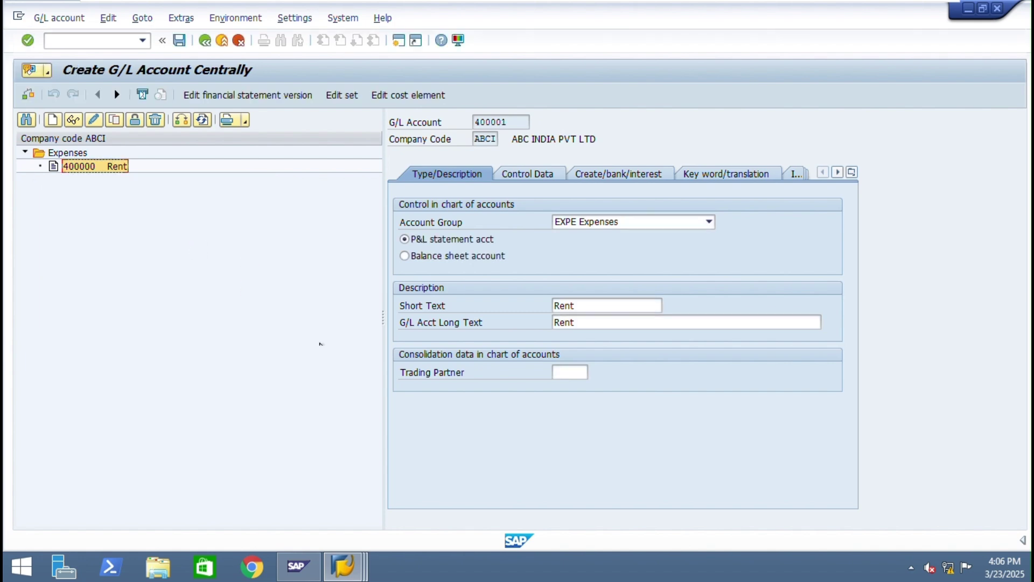
pyautogui.click(578, 305)
pyautogui.press('BackSpace')
pyautogui.press('BackSpace')
pyautogui.press('BackSpace')
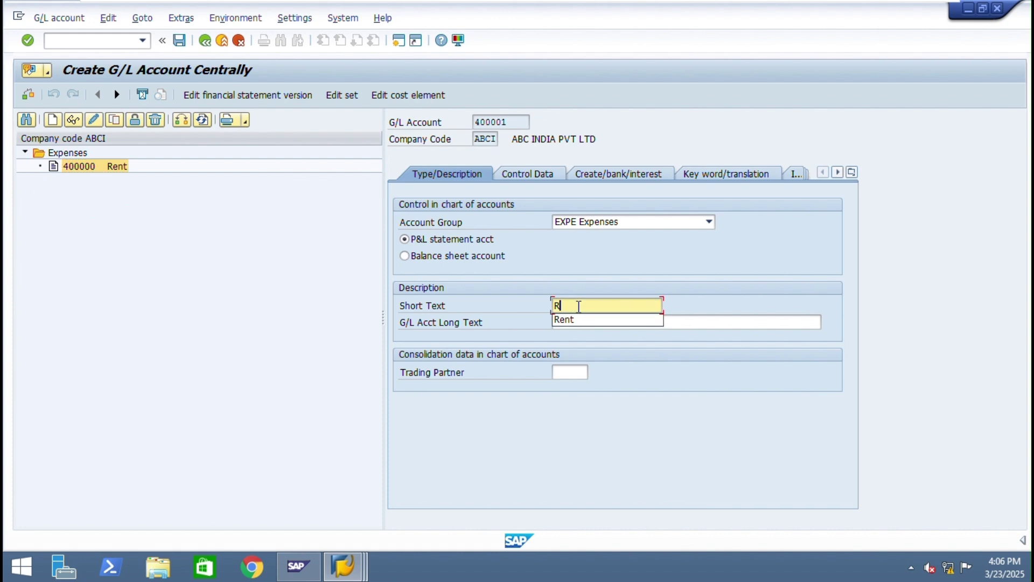
pyautogui.press('BackSpace')
pyautogui.write('Sa')
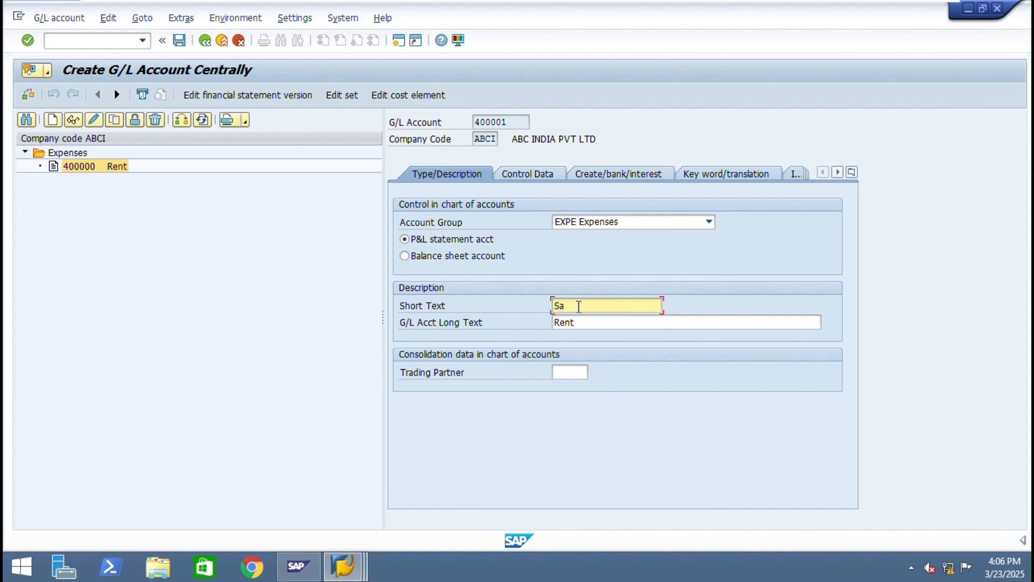
pyautogui.write('laries')
pyautogui.doubleClick(579, 307)
pyautogui.doubleClick(597, 324)
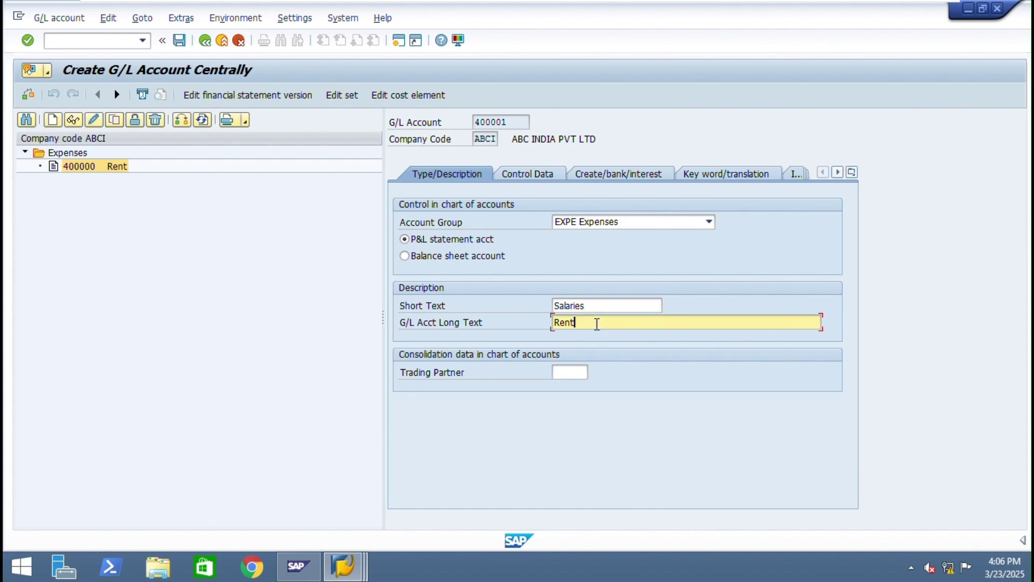
pyautogui.hotkey('ctrl', 'v')
# Review the copied control data and bank settings, then save account 400001.
pyautogui.click(523, 173)
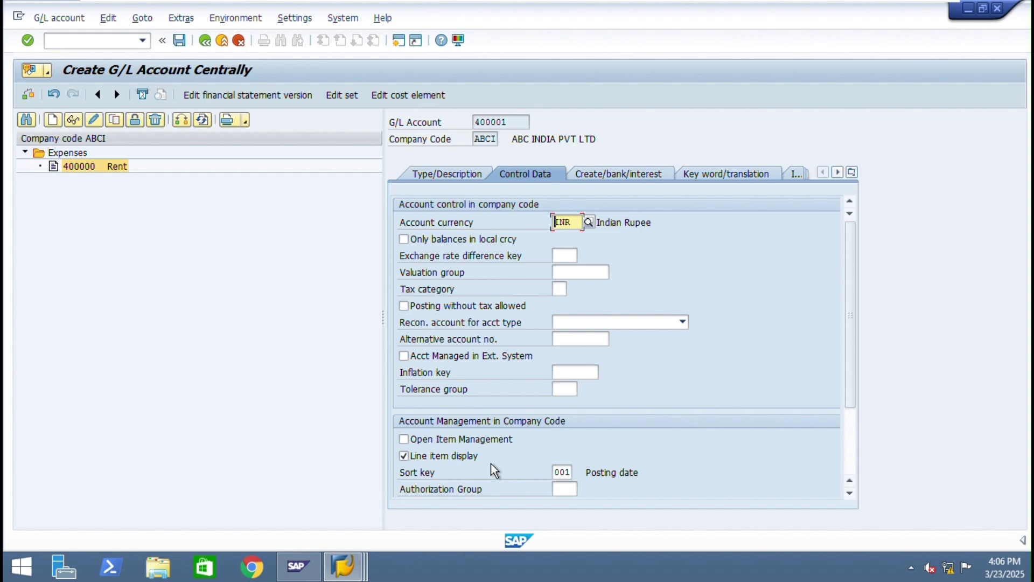
pyautogui.click(616, 173)
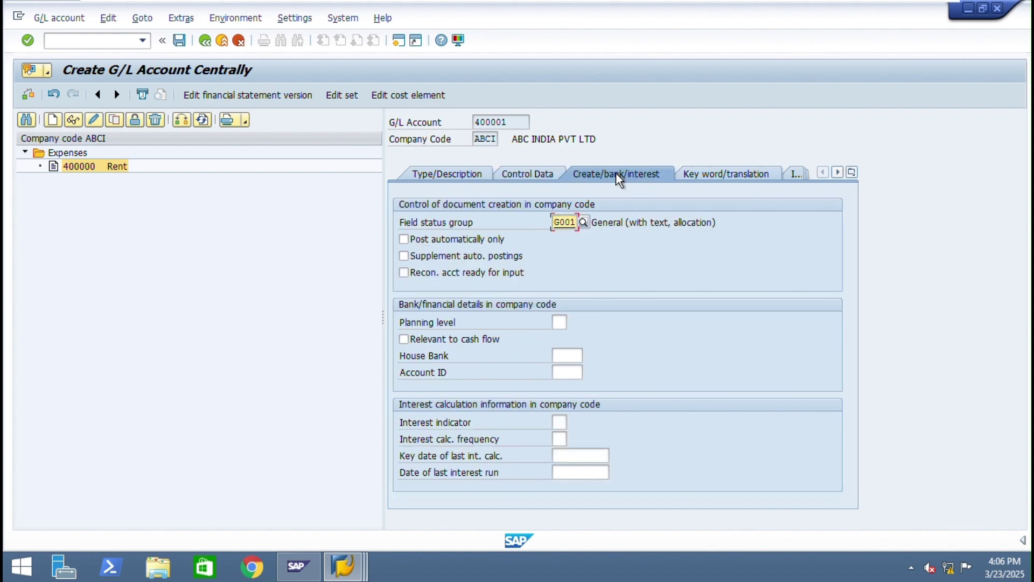
pyautogui.click(460, 172)
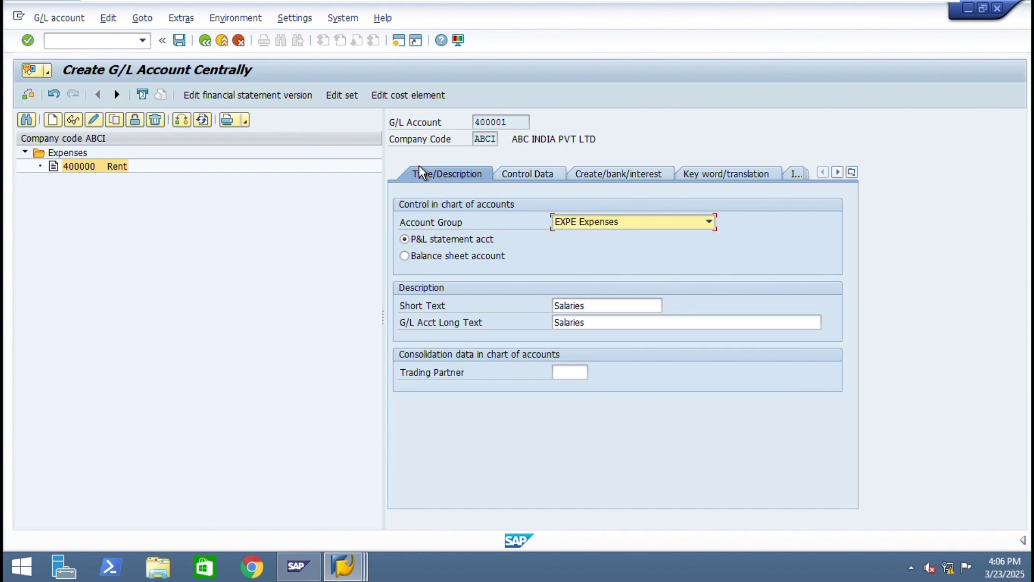
pyautogui.click(179, 41)
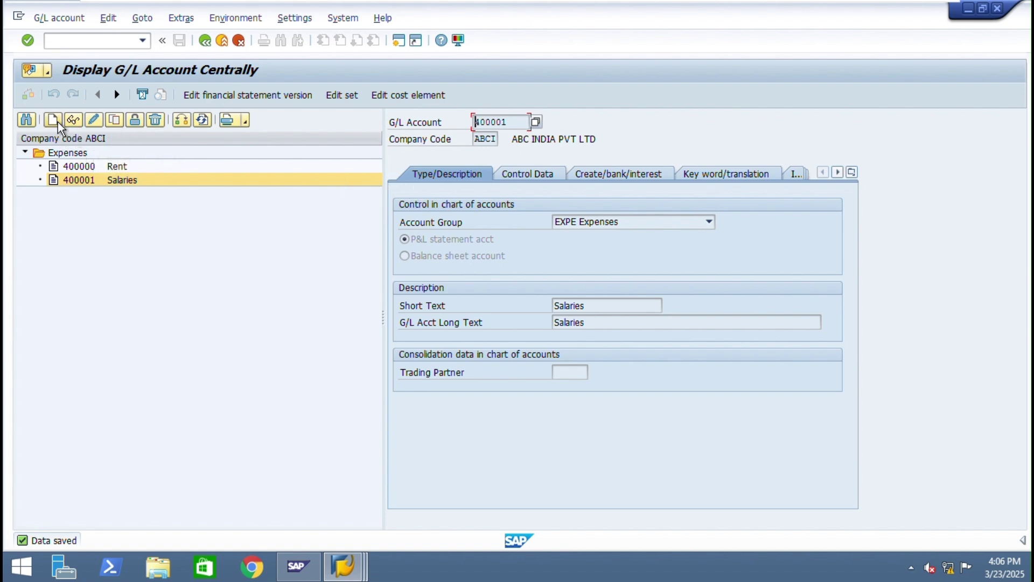
# Copy account 400001 to new account 300000 in account group INCM Income.
pyautogui.click(117, 119)
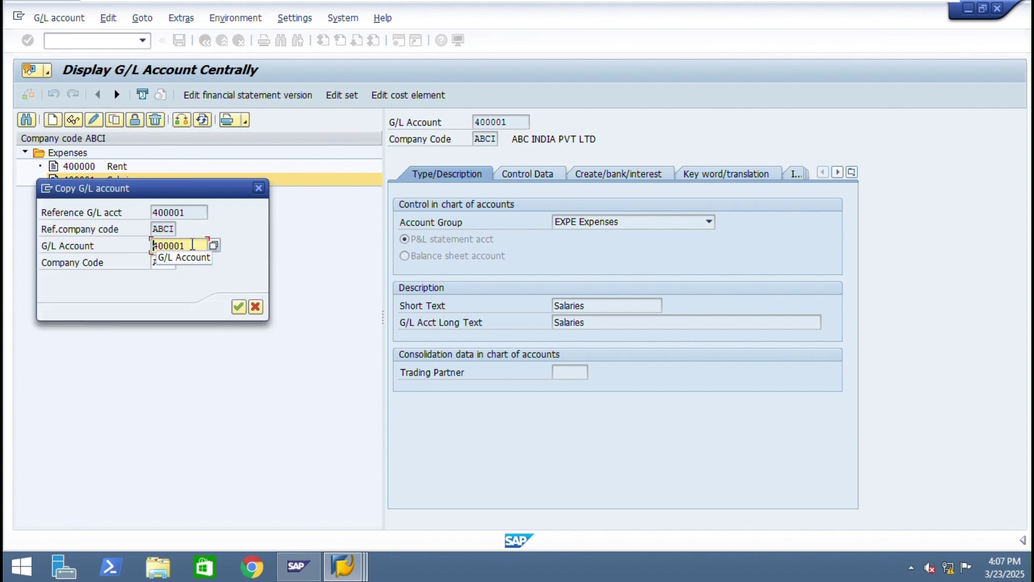
pyautogui.press('End')
pyautogui.press('BackSpace')
pyautogui.press('BackSpace')
pyautogui.press('BackSpace')
pyautogui.press('BackSpace')
pyautogui.press('BackSpace')
pyautogui.press('BackSpace')
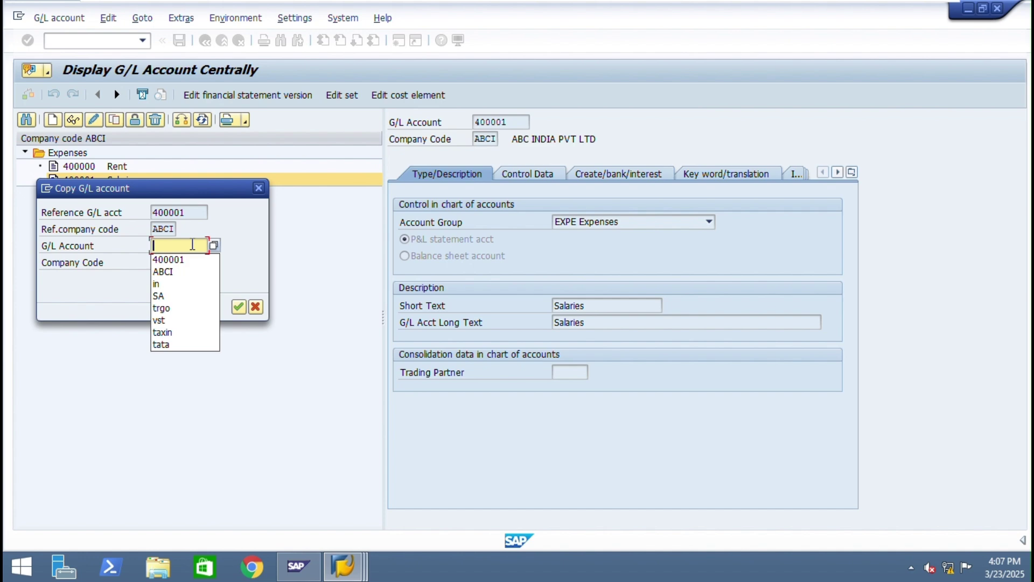
pyautogui.write('3000')
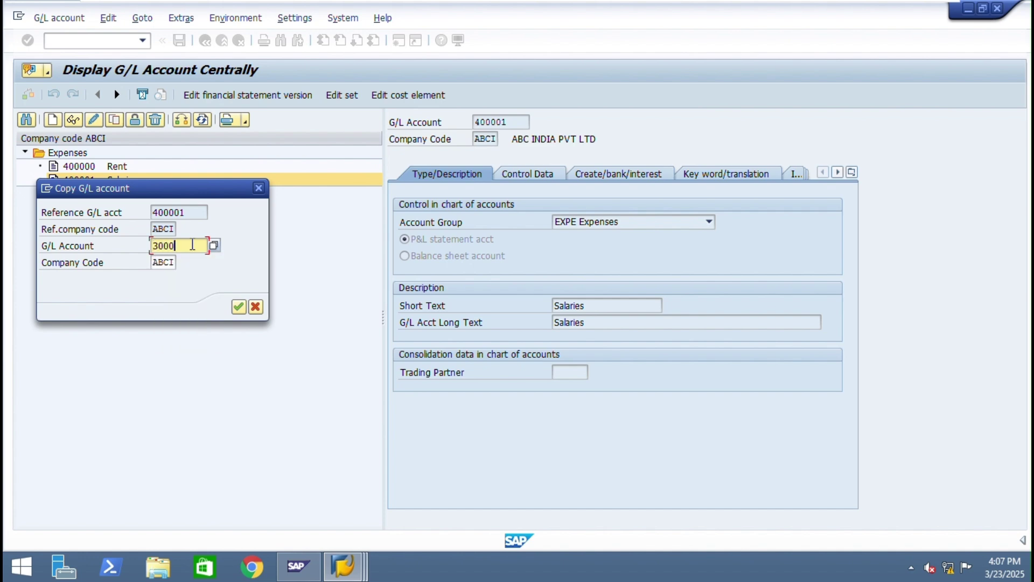
pyautogui.write('00')
pyautogui.press('Return')
pyautogui.click(639, 223)
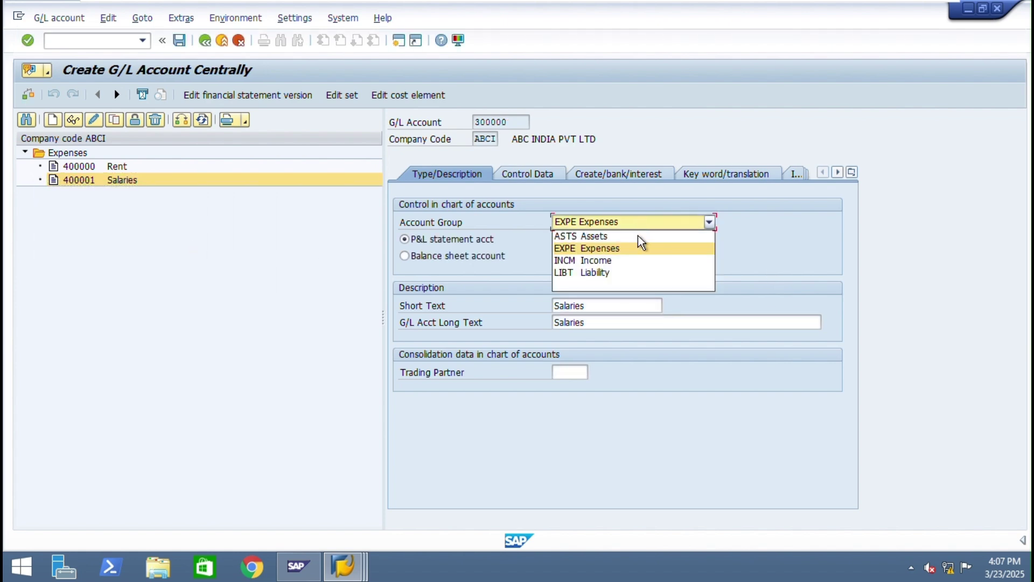
pyautogui.click(612, 262)
# Change account 300000's short and long text to 'Sales'.
pyautogui.click(591, 305)
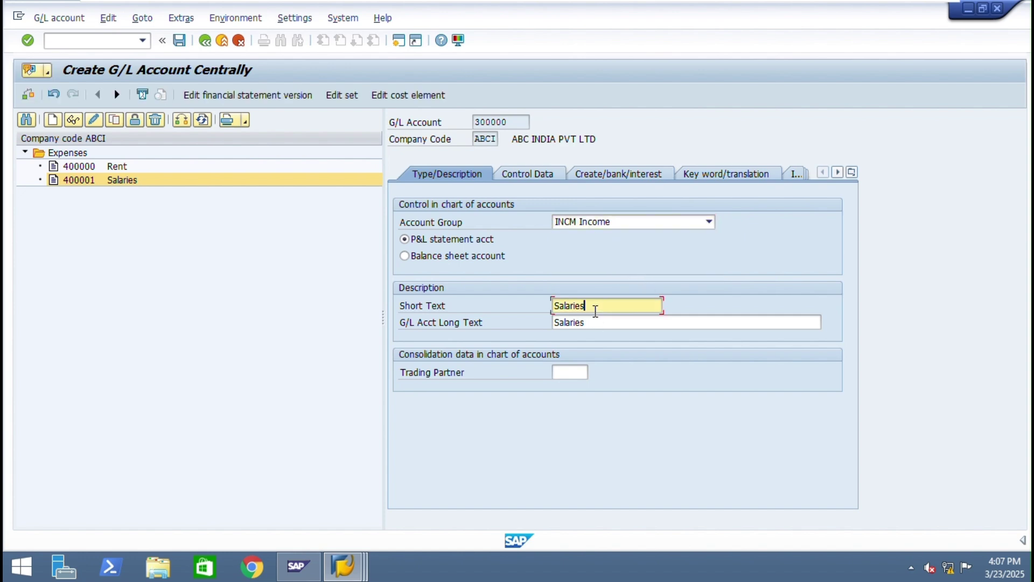
pyautogui.press('BackSpace')
pyautogui.press('BackSpace')
pyautogui.press('BackSpace')
pyautogui.press('BackSpace')
pyautogui.press('BackSpace')
pyautogui.press('BackSpace')
pyautogui.press('BackSpace')
pyautogui.press('BackSpace')
pyautogui.write('Sales')
pyautogui.doubleClick(596, 310)
pyautogui.click(594, 307)
pyautogui.click(614, 328)
pyautogui.doubleClick(615, 328)
pyautogui.hotkey('ctrl', 'v')
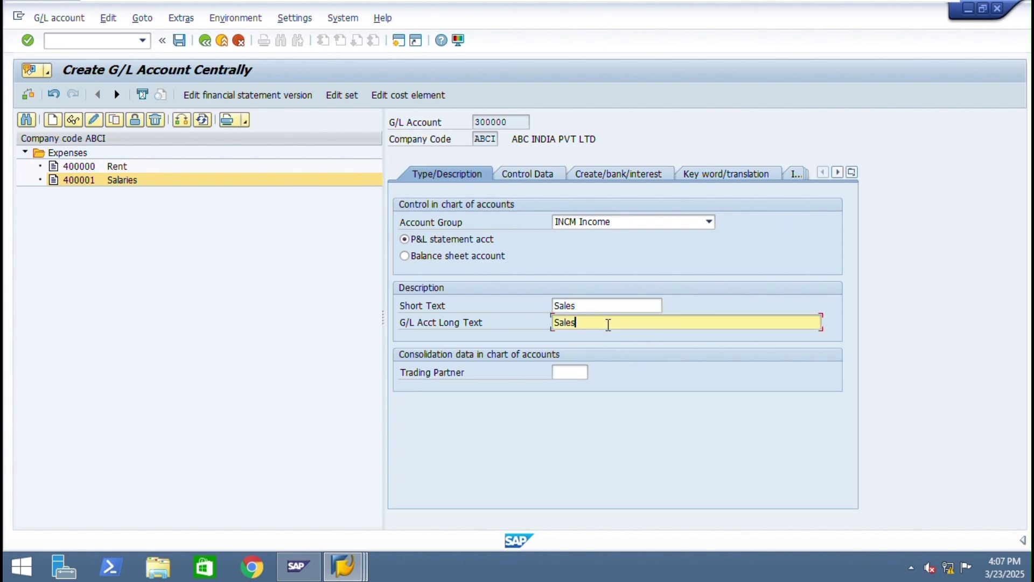
# Assign field status group G029 Revenue accounts and save account 300000.
pyautogui.click(516, 175)
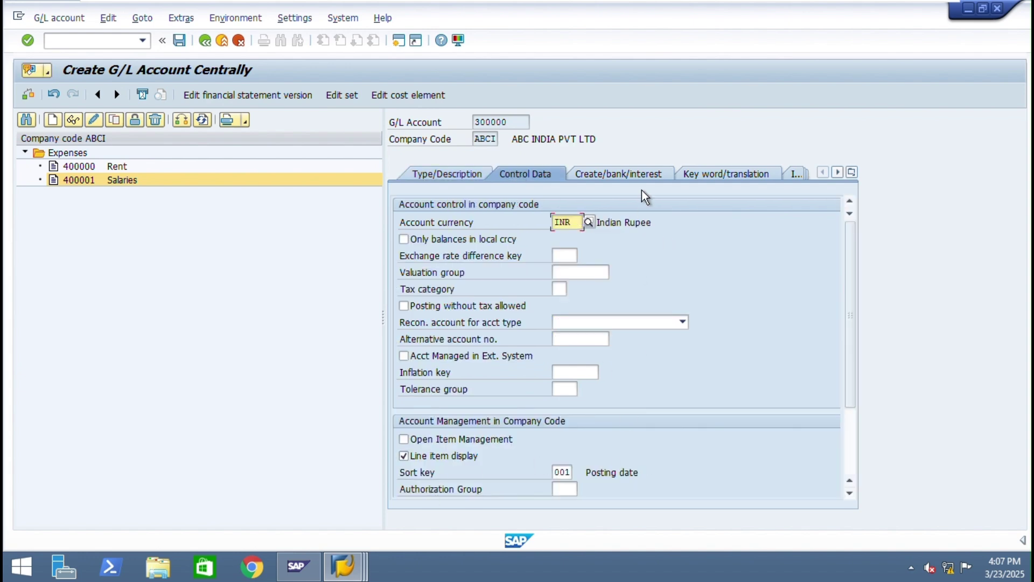
pyautogui.click(616, 173)
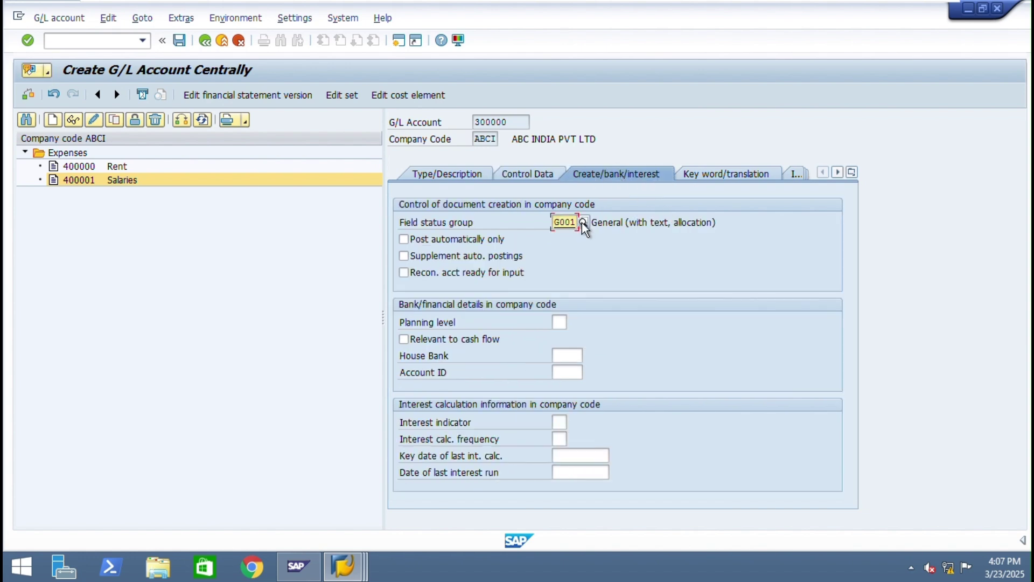
pyautogui.click(583, 222)
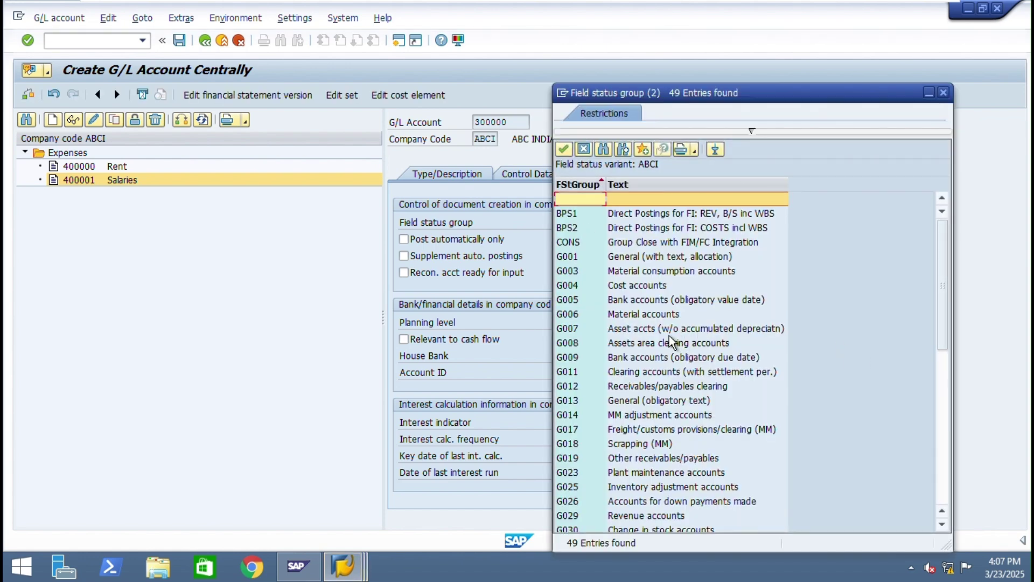
pyautogui.doubleClick(641, 516)
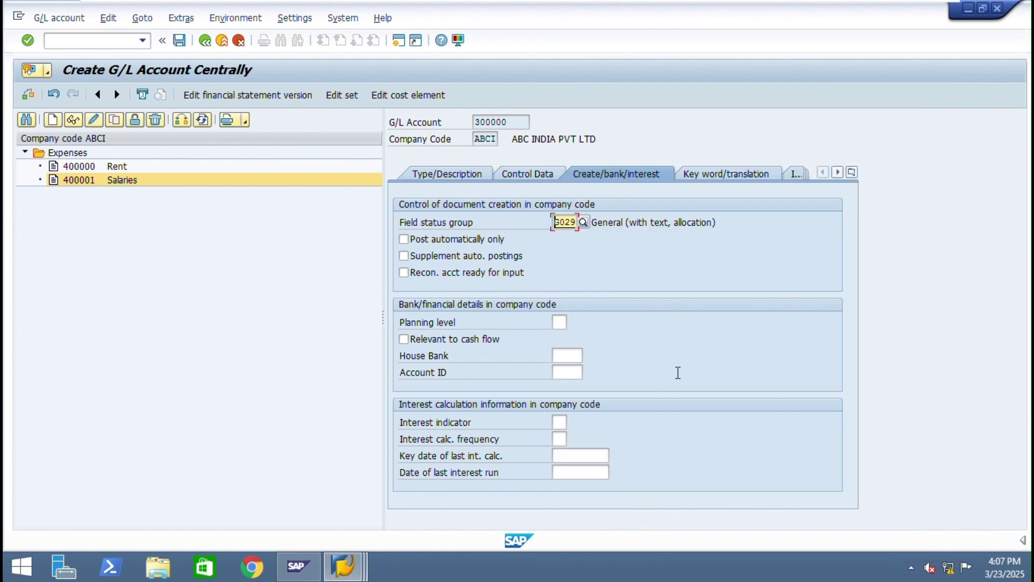
pyautogui.hotkey('ctrl', 's')
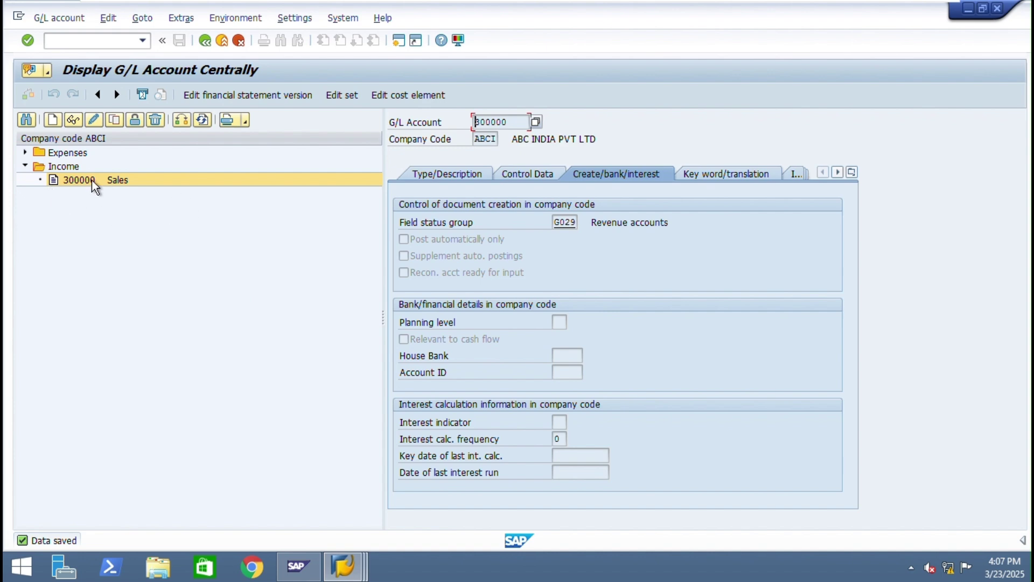
# Copy Sales account 300000 to new account 200000 and assign account group ASTS Assets.
pyautogui.click(115, 120)
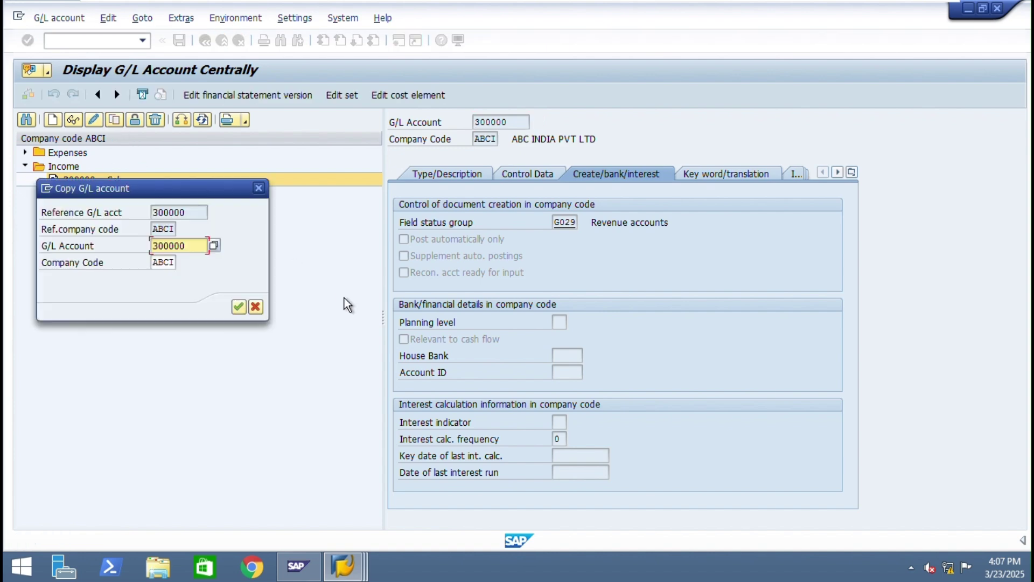
pyautogui.click(198, 245)
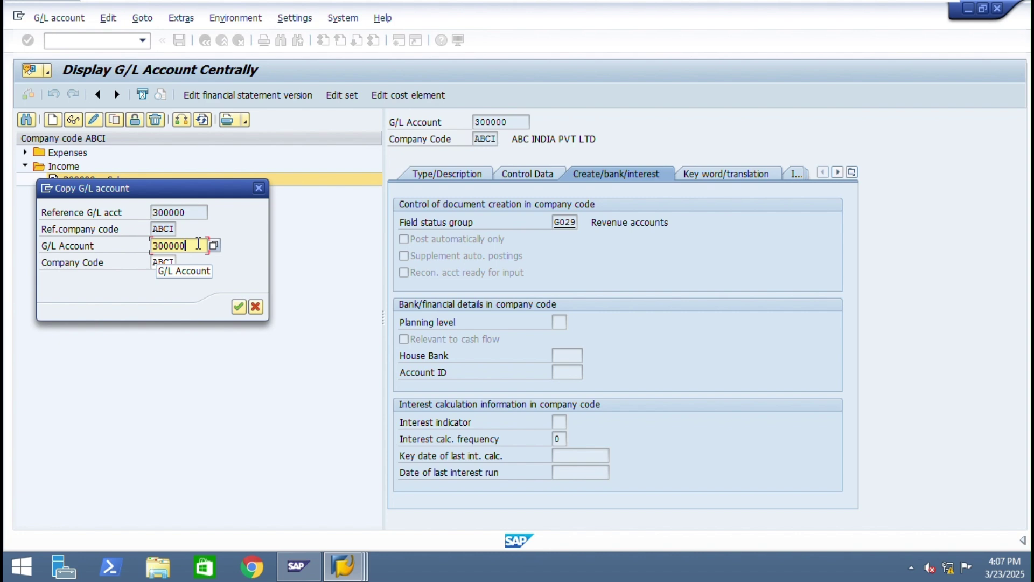
pyautogui.press('BackSpace')
pyautogui.press('BackSpace')
pyautogui.press('BackSpace')
pyautogui.press('BackSpace')
pyautogui.press('BackSpace')
pyautogui.press('BackSpace')
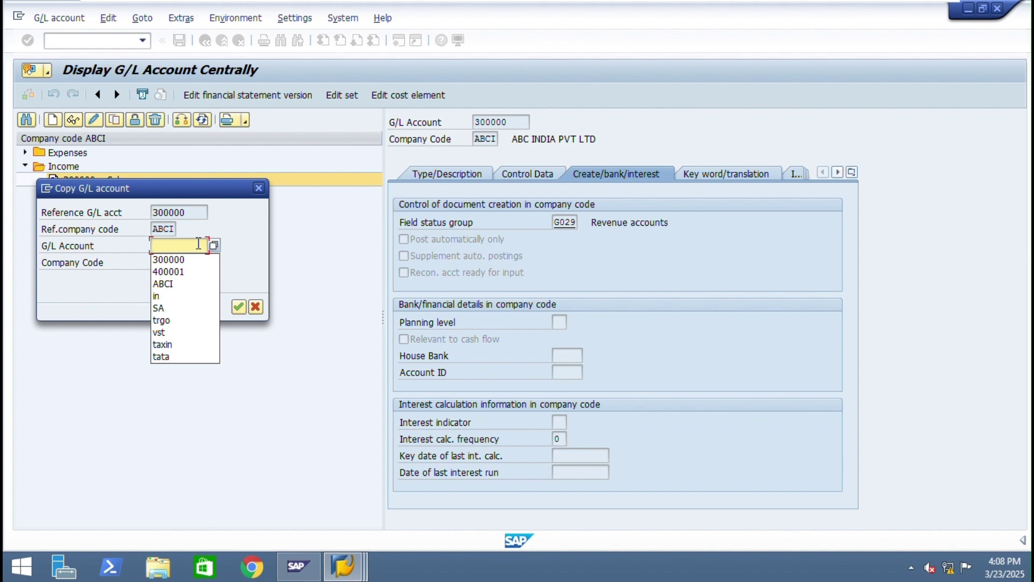
pyautogui.write('20000')
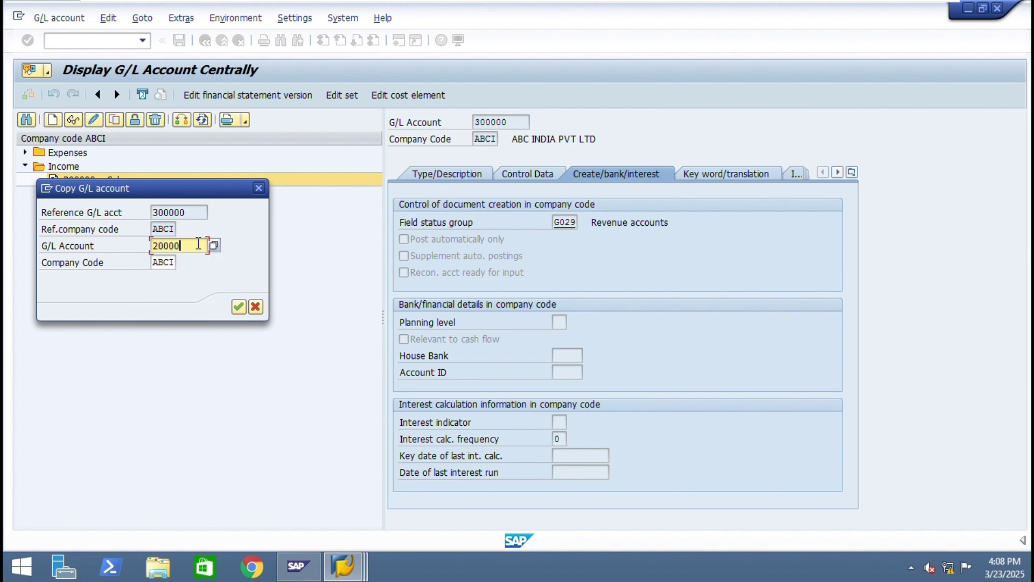
pyautogui.write('0')
pyautogui.press('Return')
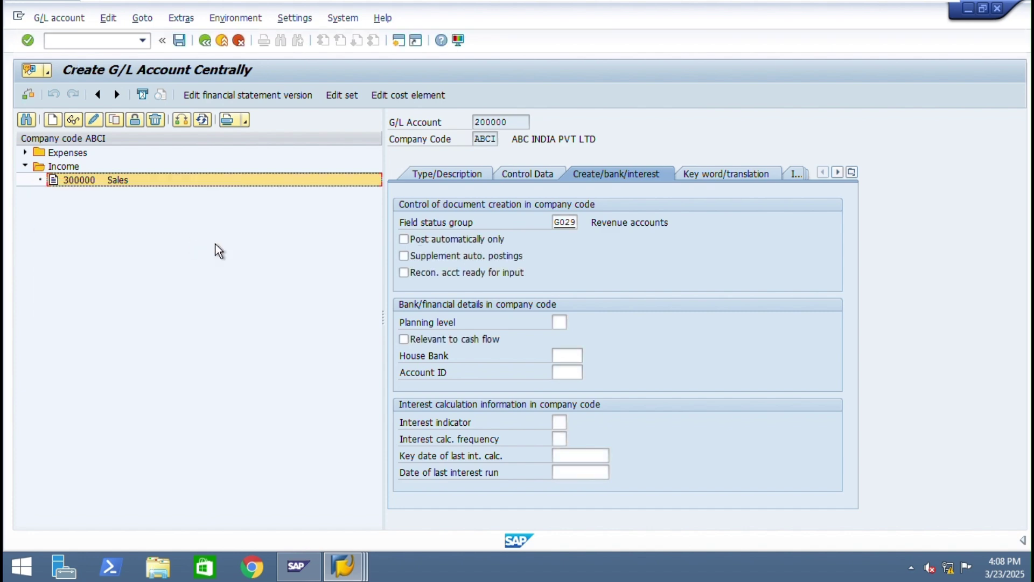
pyautogui.click(451, 174)
pyautogui.click(610, 226)
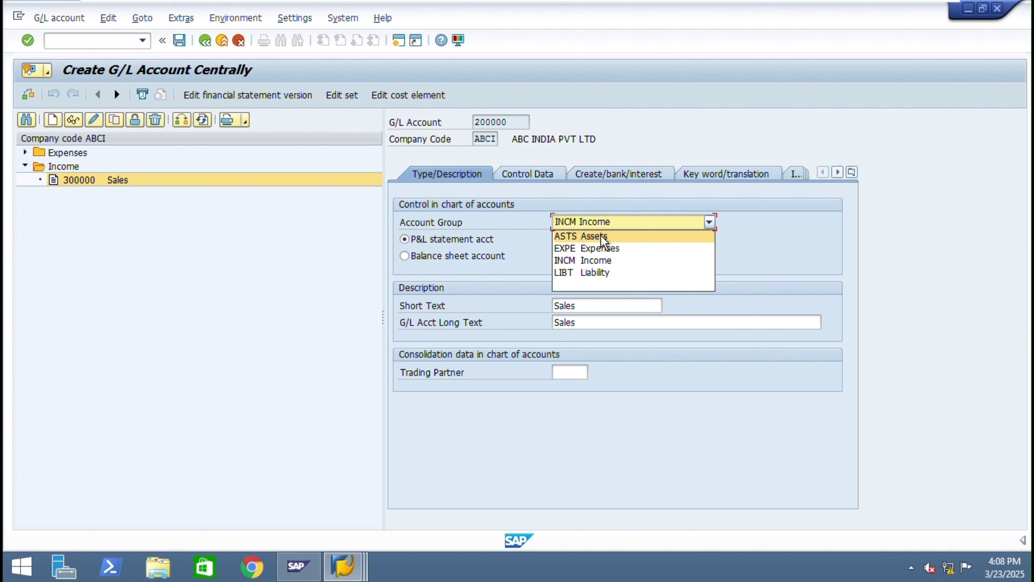
pyautogui.click(601, 237)
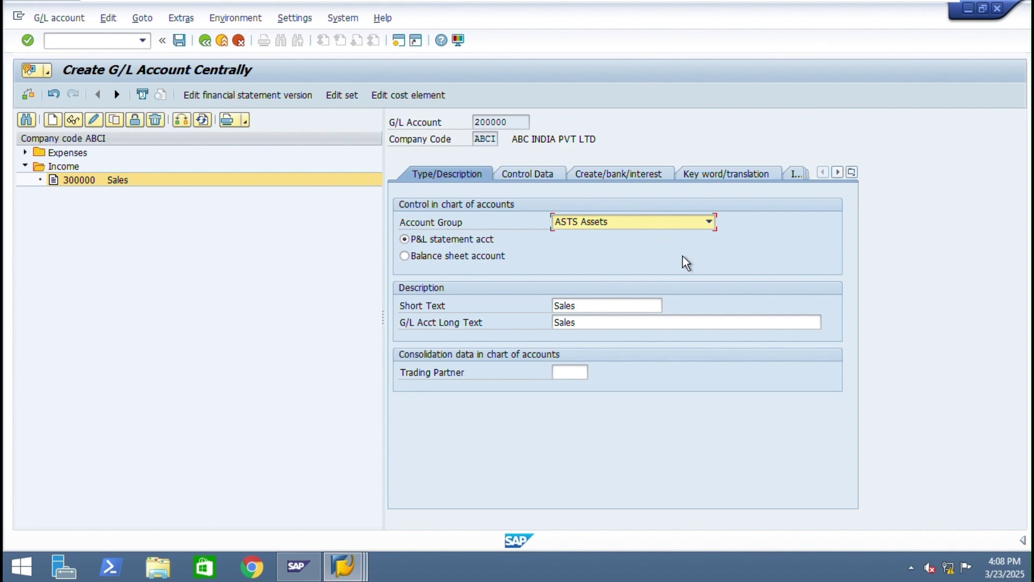
# Enter 'Cash in hand' as both the short text and the G/L account long text.
pyautogui.click(583, 299)
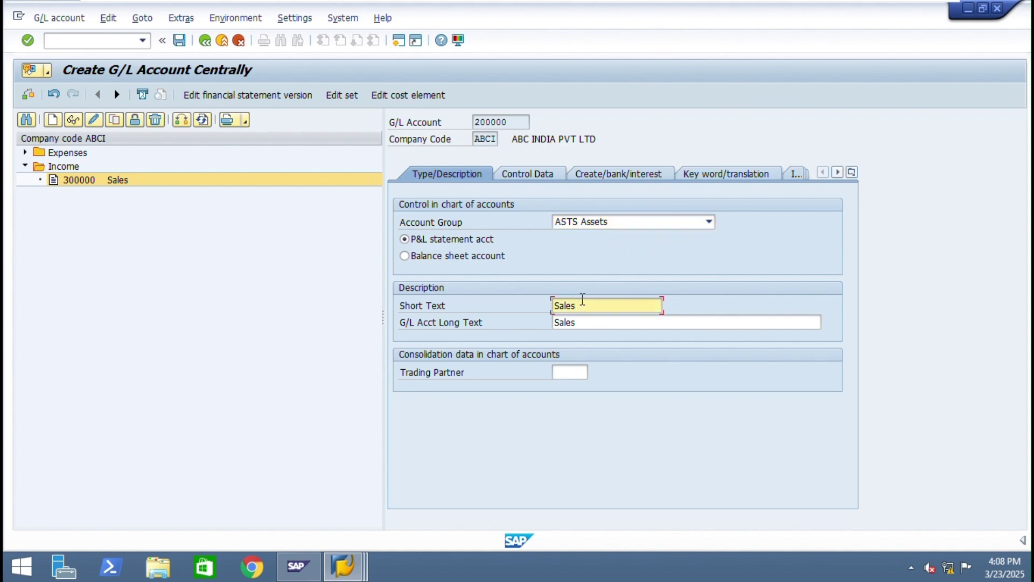
pyautogui.press('BackSpace')
pyautogui.press('BackSpace')
pyautogui.press('BackSpace')
pyautogui.press('BackSpace')
pyautogui.press('BackSpace')
pyautogui.write('Cash in jha')
pyautogui.press('BackSpace')
pyautogui.press('BackSpace')
pyautogui.press('BackSpace')
pyautogui.write('hand')
pyautogui.tripleClick(583, 301)
pyautogui.click(642, 304)
pyautogui.click(618, 320)
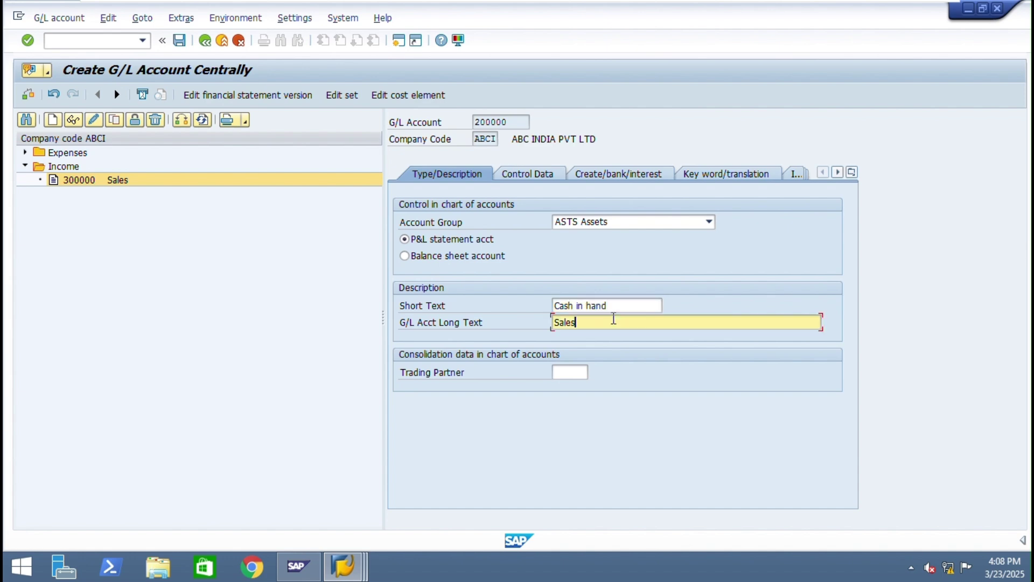
pyautogui.doubleClick(618, 320)
pyautogui.hotkey('ctrl', 'v')
# Turn on open item management for 200000 and set field status group G005 Bank accounts.
pyautogui.click(538, 176)
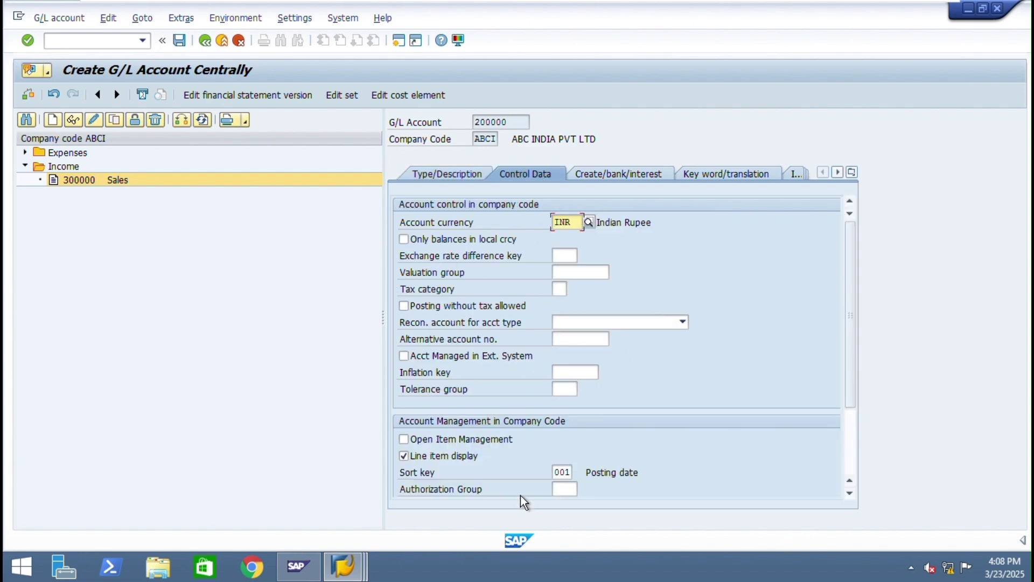
pyautogui.click(470, 433)
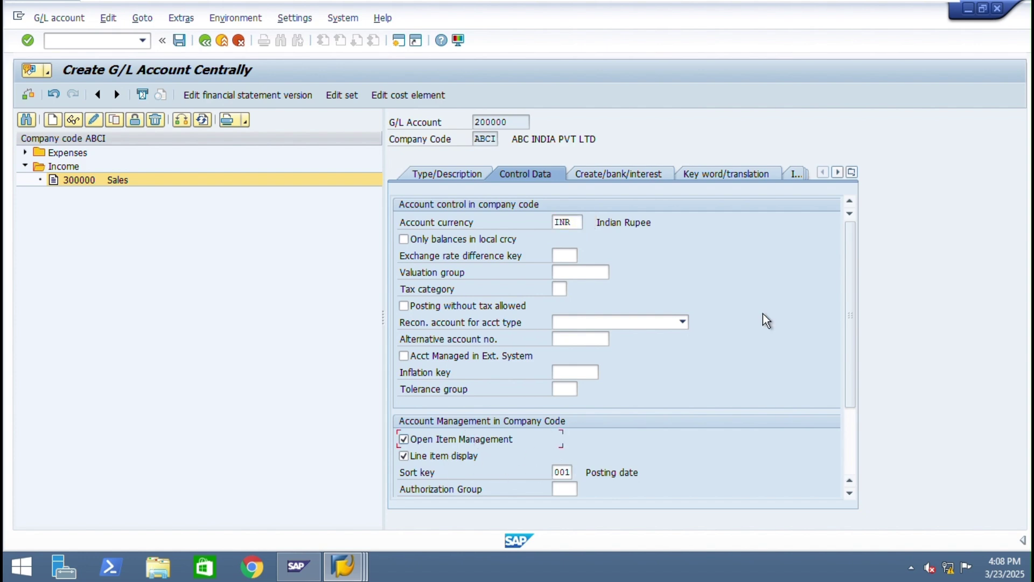
pyautogui.click(609, 181)
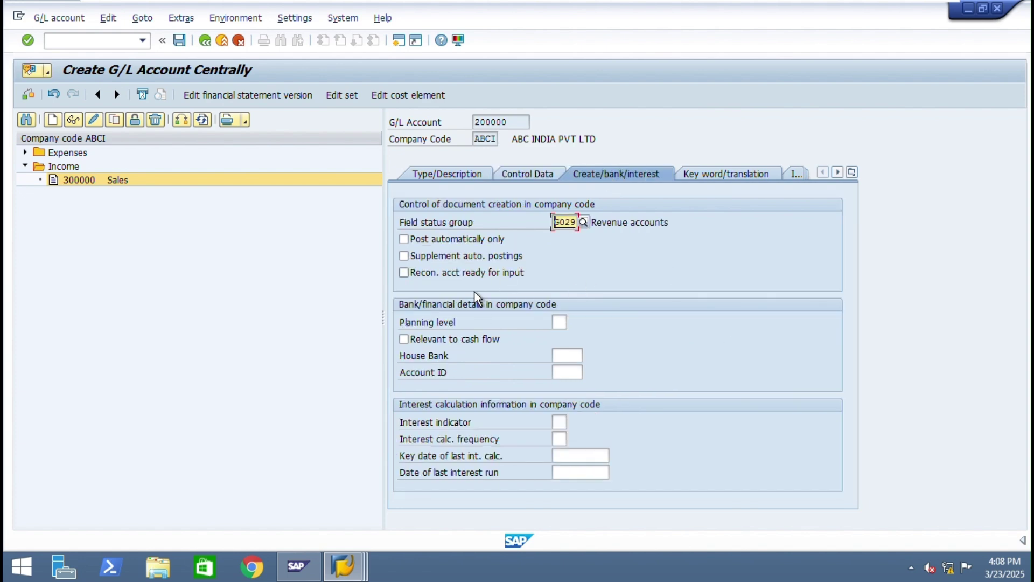
pyautogui.click(526, 173)
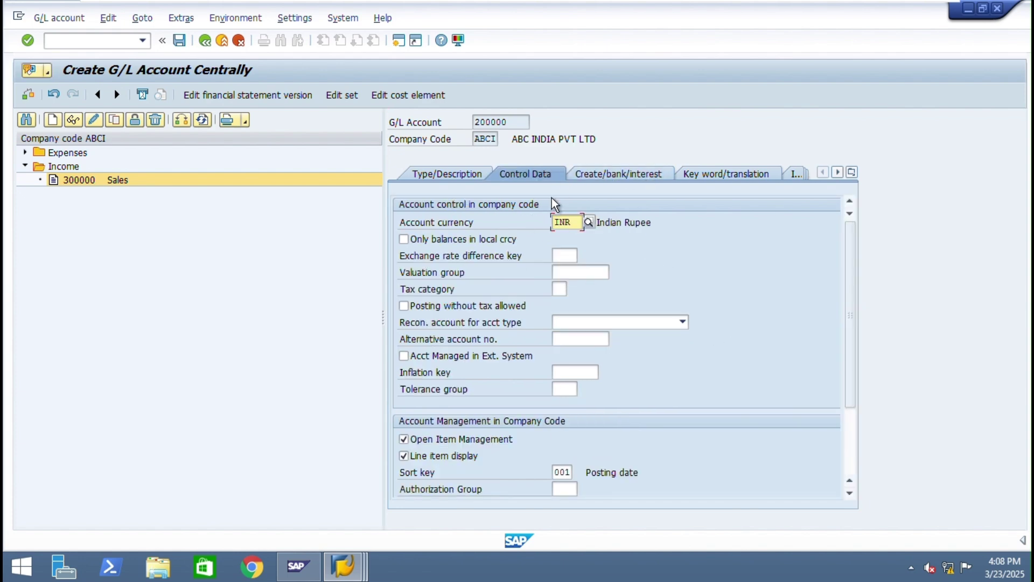
pyautogui.click(632, 176)
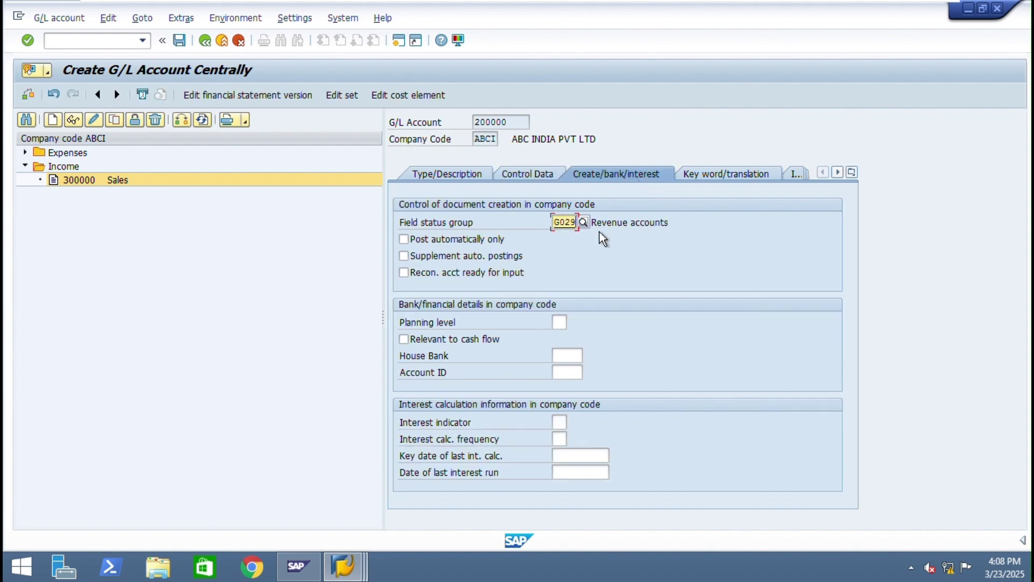
pyautogui.click(583, 223)
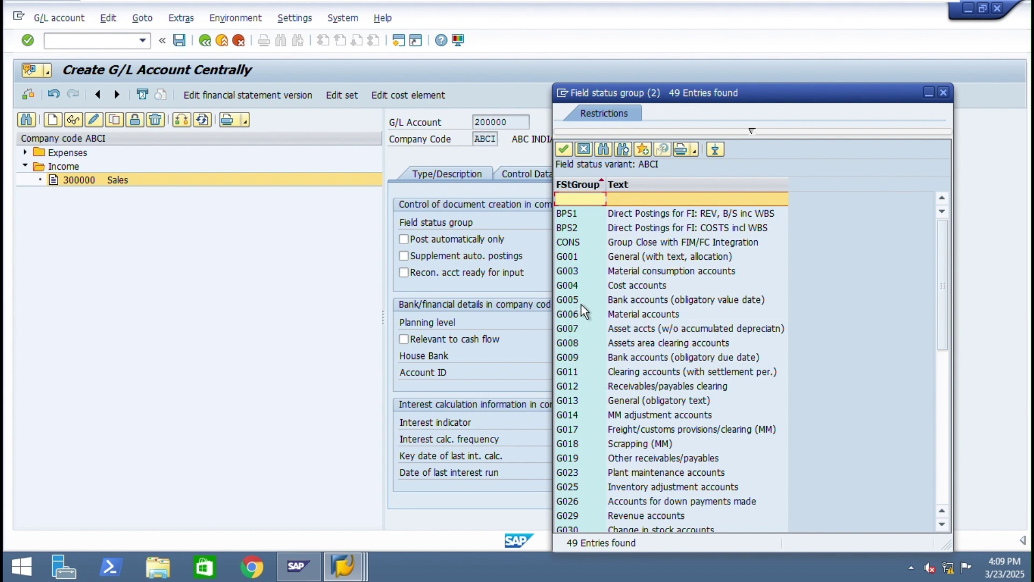
pyautogui.click(636, 299)
pyautogui.doubleClick(636, 300)
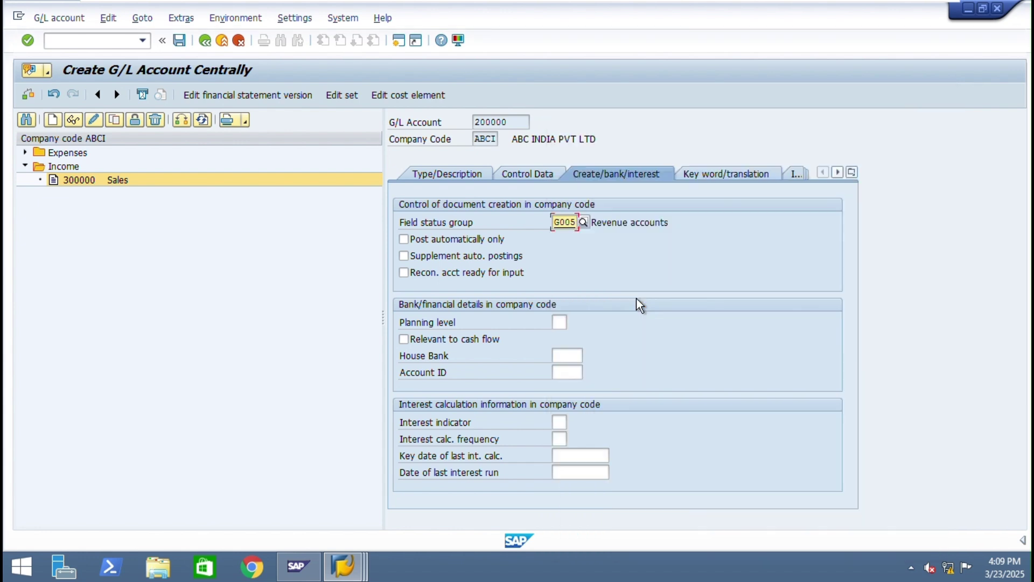
pyautogui.click(441, 173)
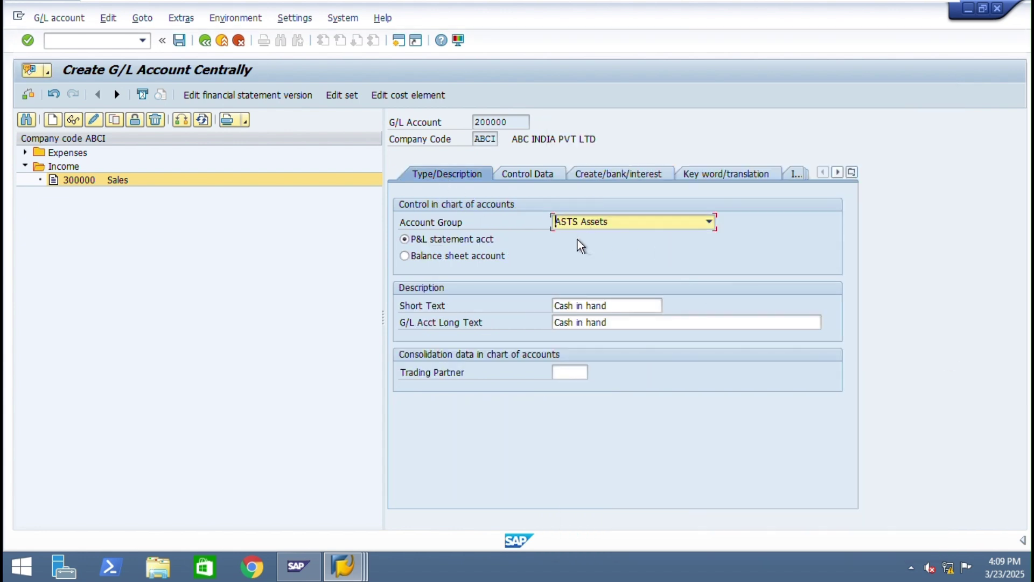
# Resolve the save error by making account 200000 Cash in hand a balance sheet account.
pyautogui.click(179, 40)
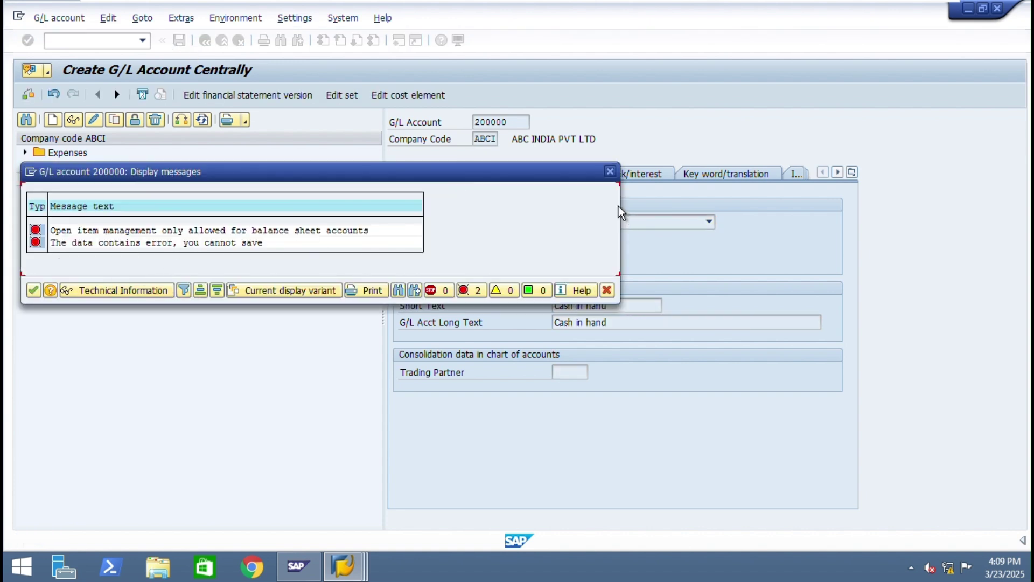
pyautogui.click(611, 169)
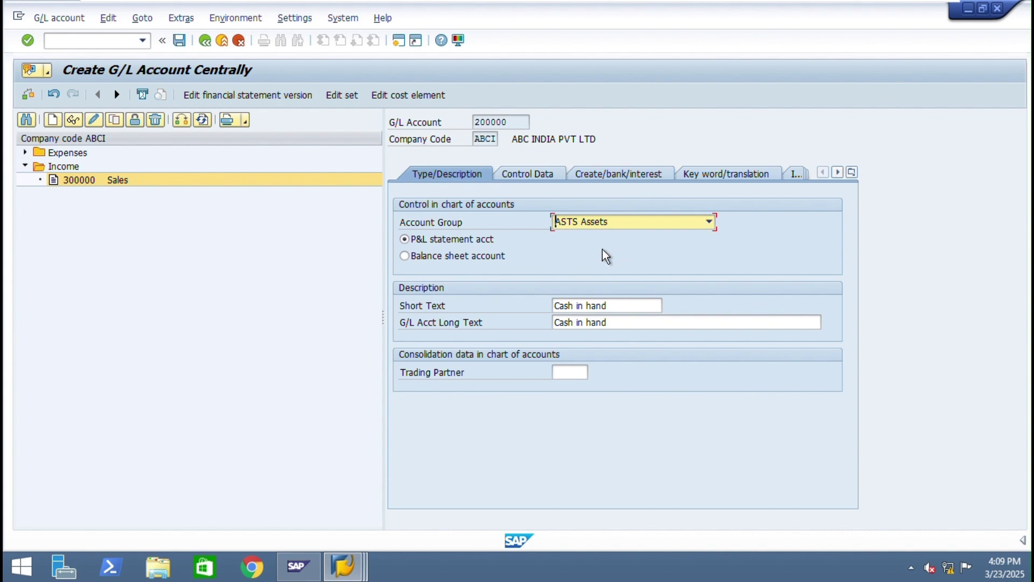
pyautogui.click(407, 258)
# Recheck account 200000's control data and G005 field status settings.
pyautogui.click(542, 173)
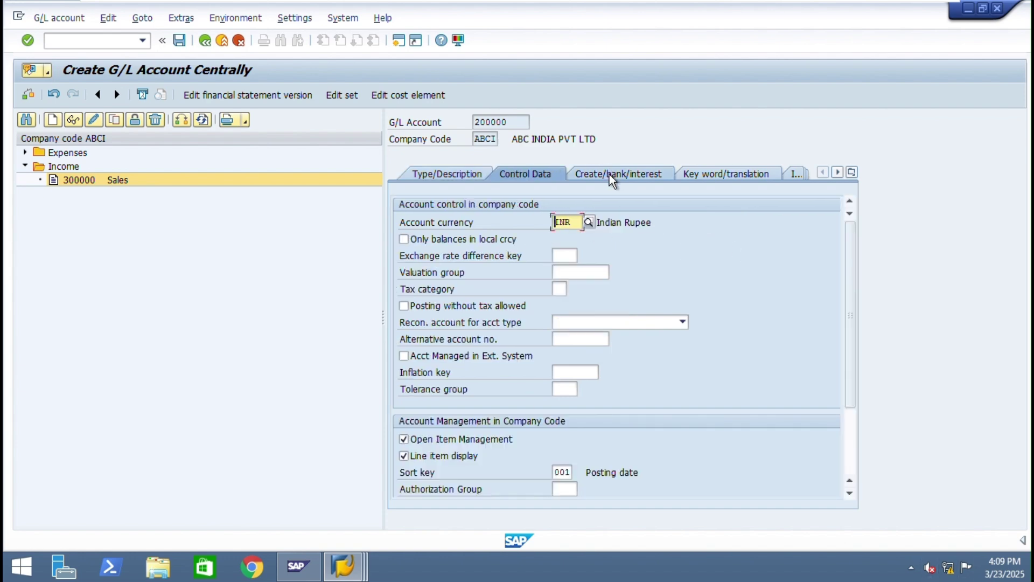
pyautogui.click(610, 173)
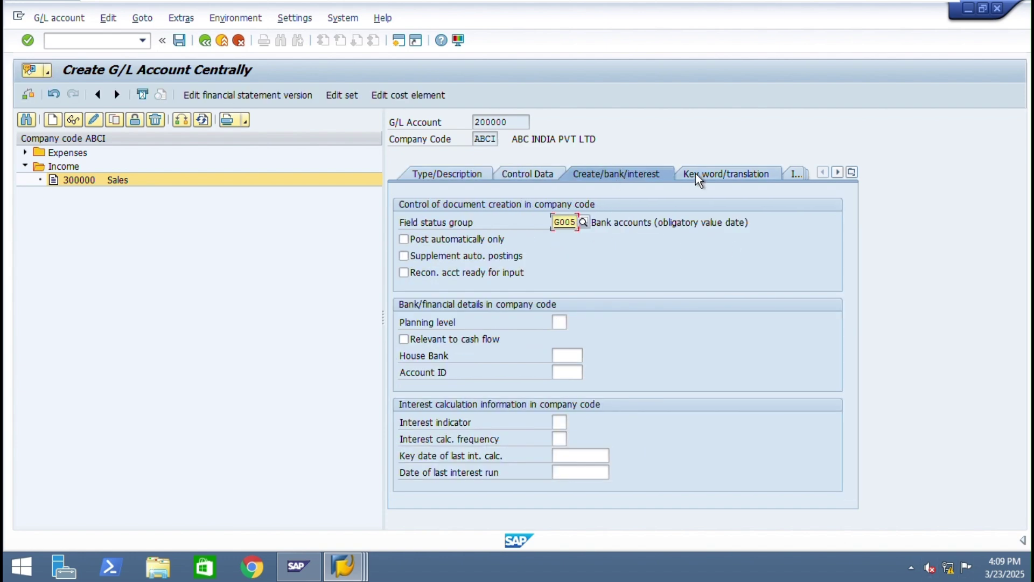
pyautogui.click(430, 174)
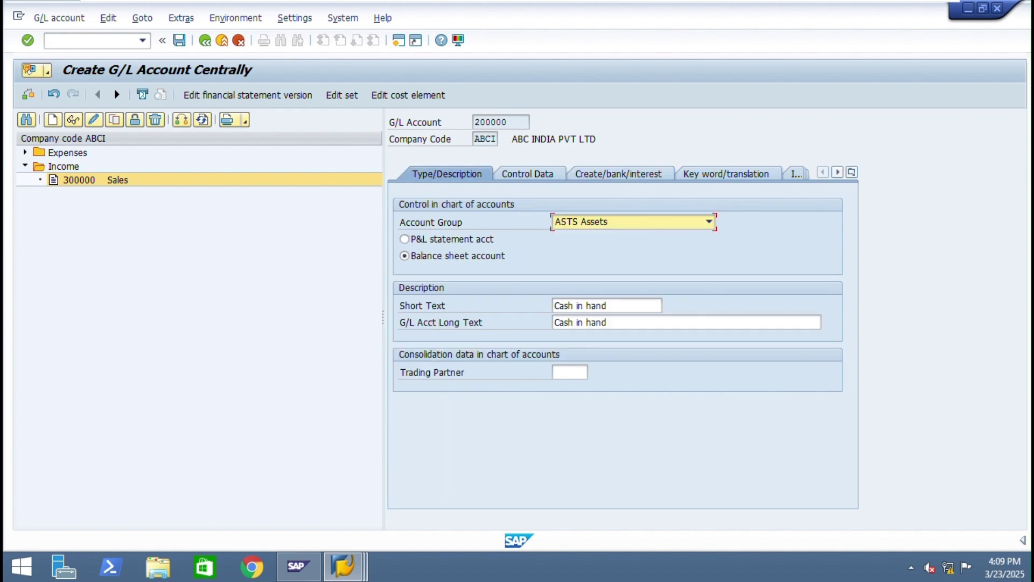
pyautogui.click(512, 170)
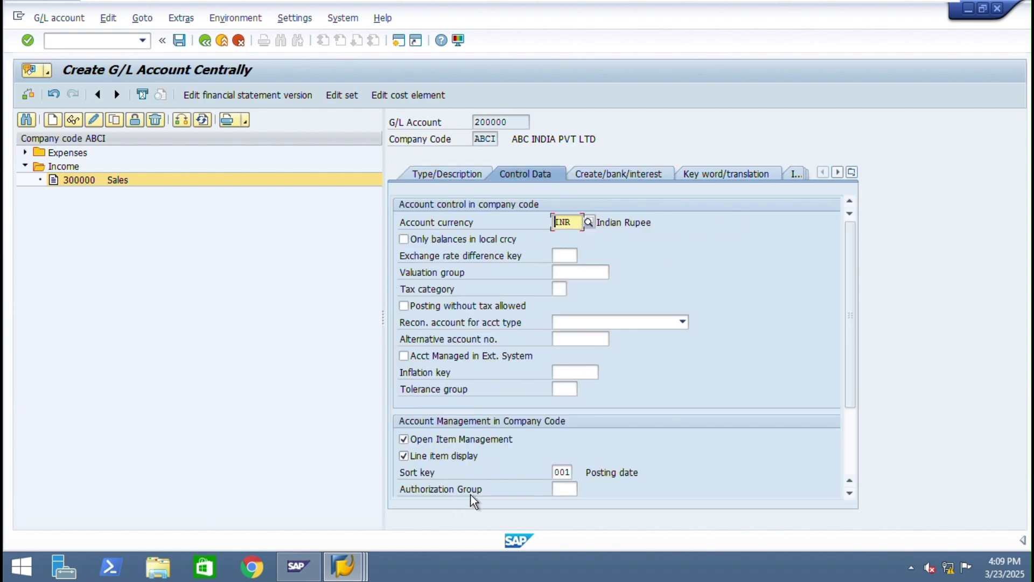
pyautogui.click(628, 171)
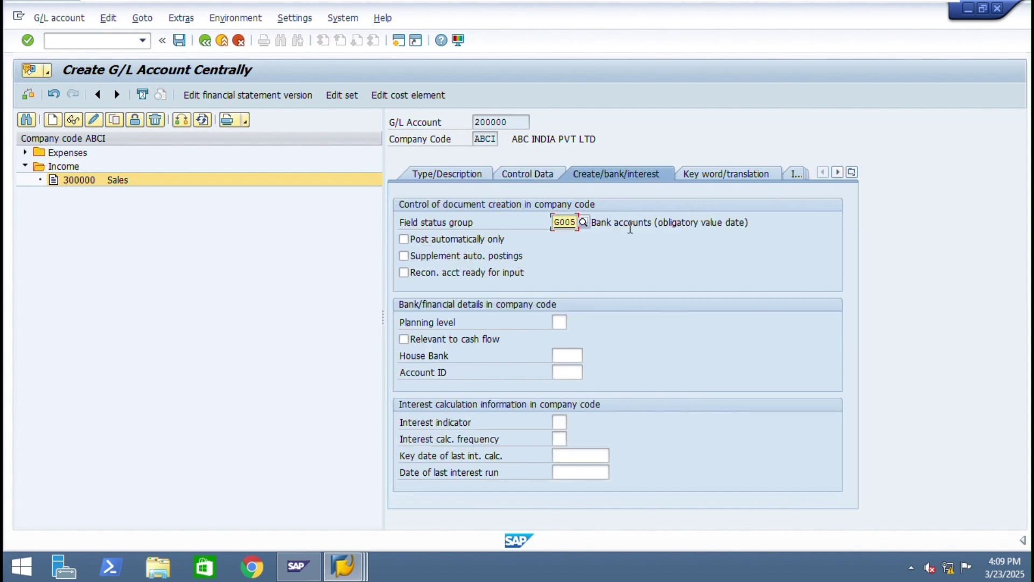
pyautogui.click(458, 176)
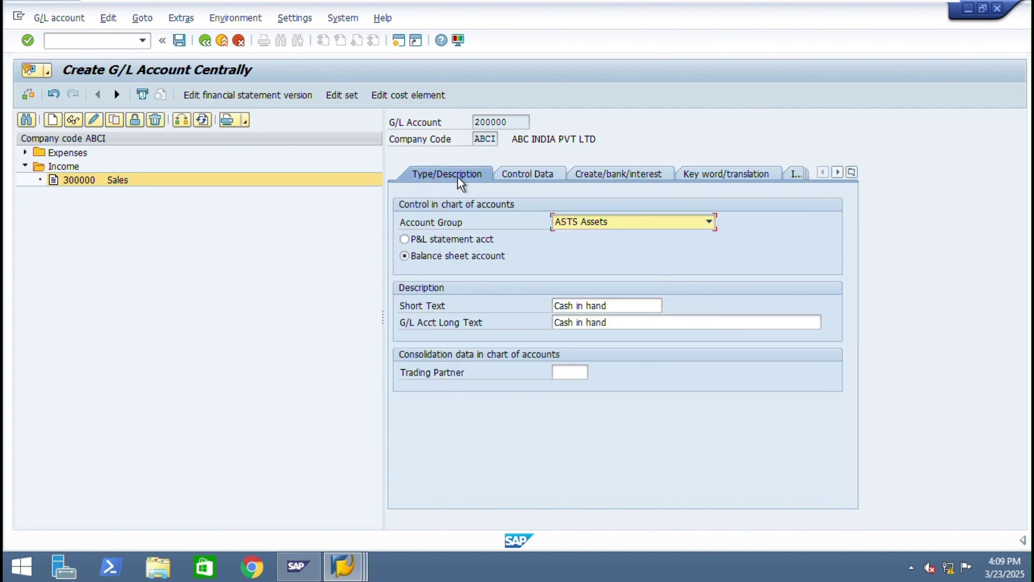
# Save account 200000 Cash in hand and open a second SAP session.
pyautogui.click(178, 40)
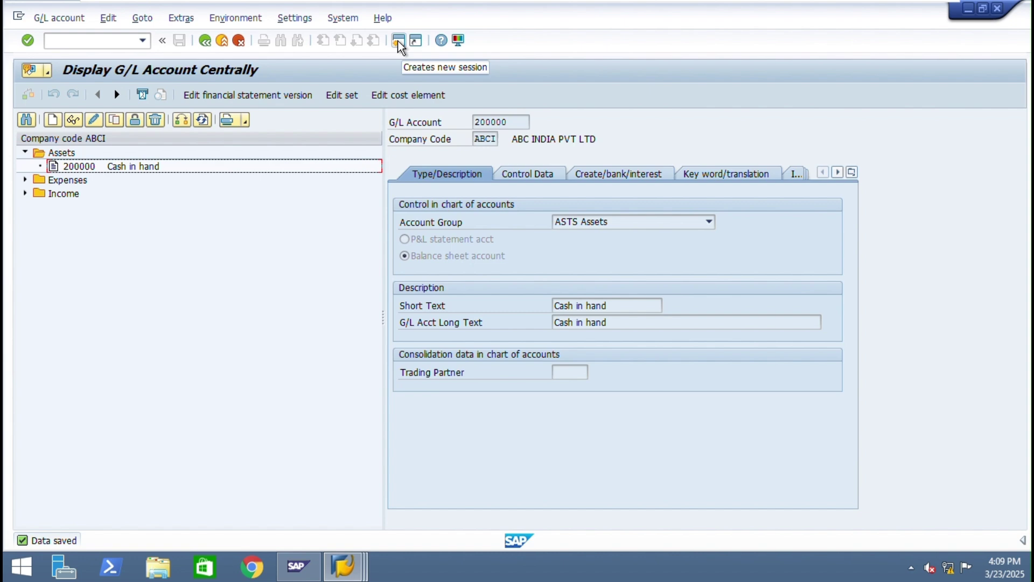
pyautogui.click(398, 40)
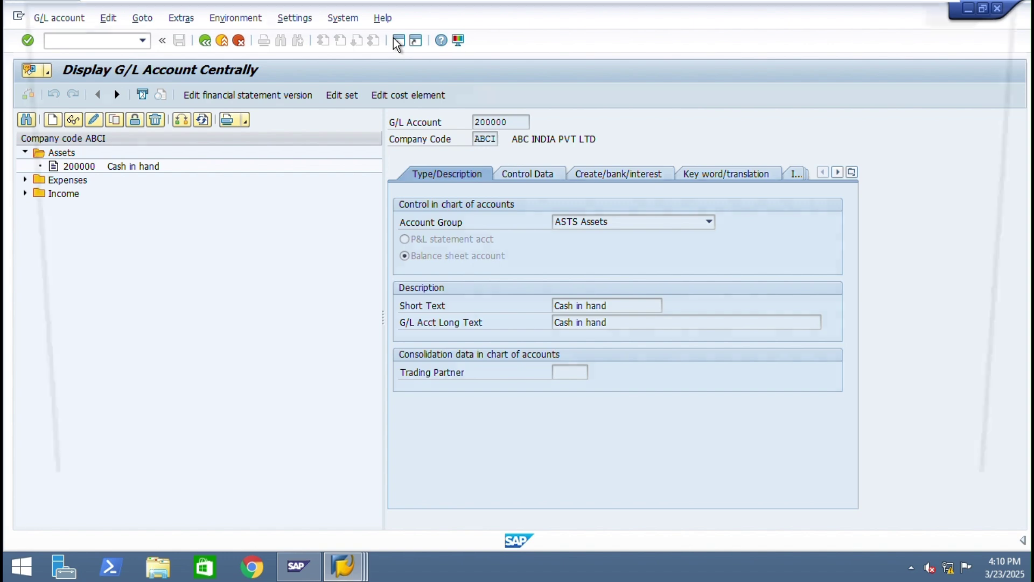
# Start an F-02 G/L posting with document date 23.03.2025.
pyautogui.write('f')
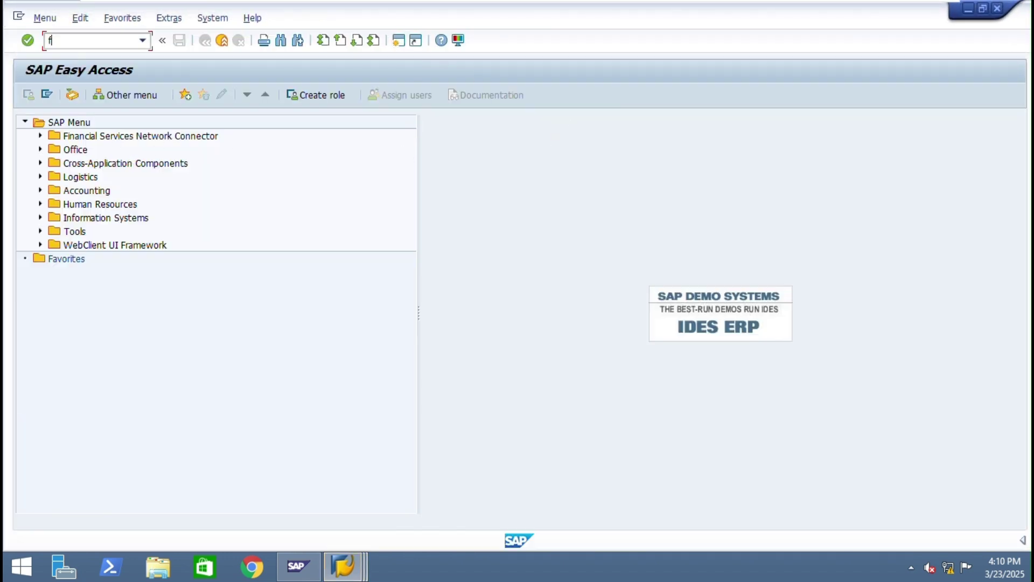
pyautogui.write('-02')
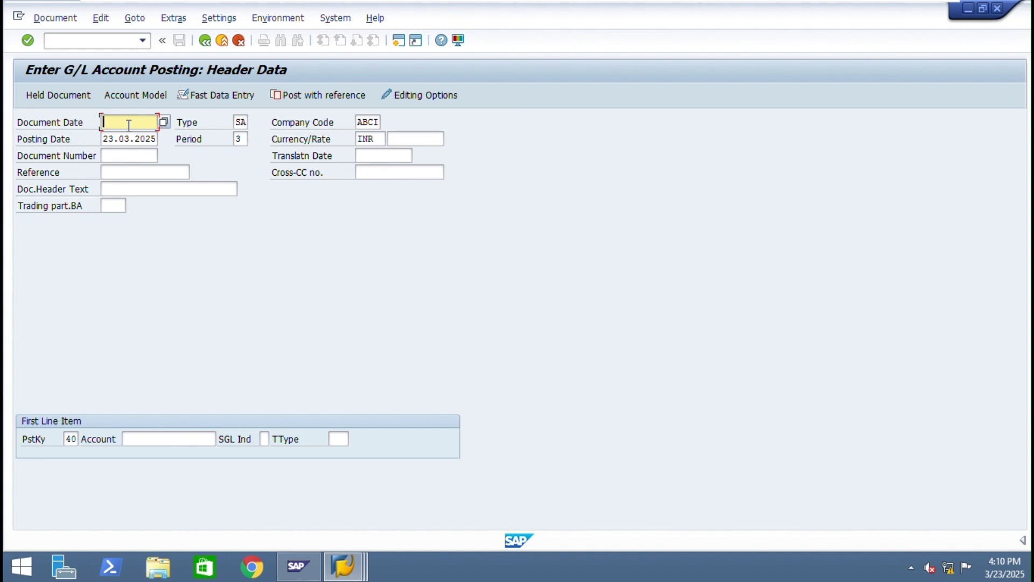
pyautogui.press('F4')
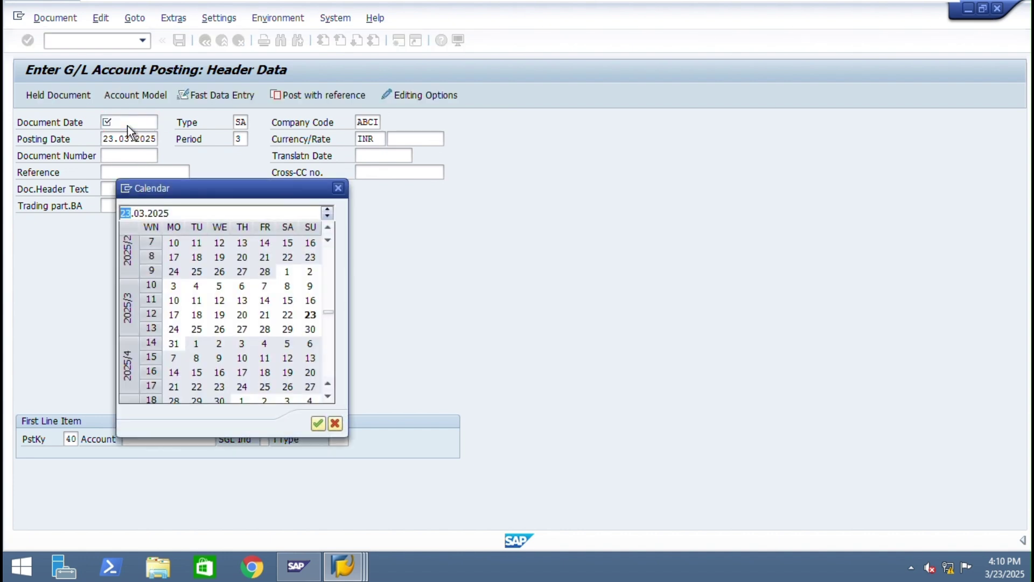
pyautogui.press('Return')
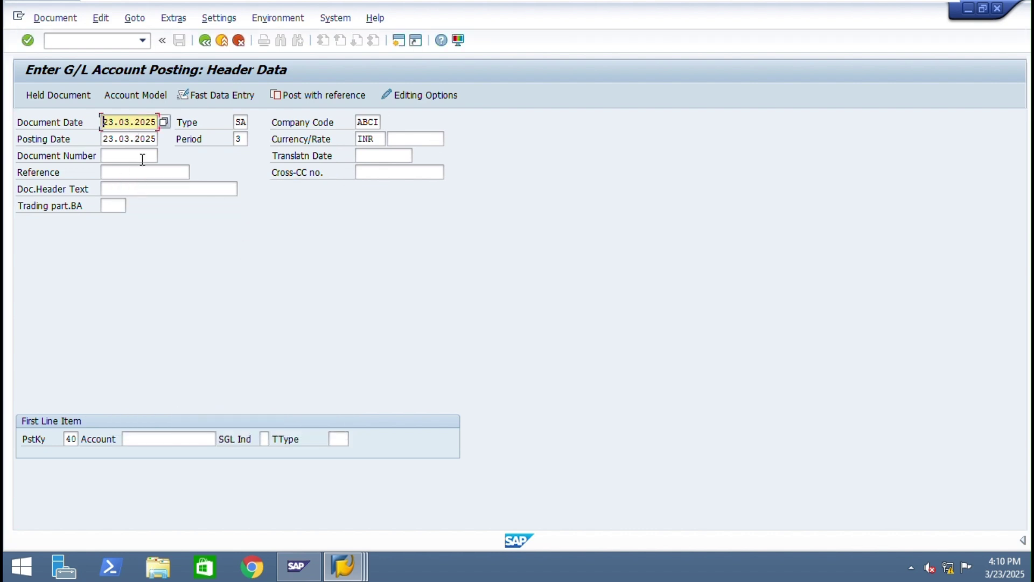
# Set the posting's document type to SA using the search help.
pyautogui.click(247, 122)
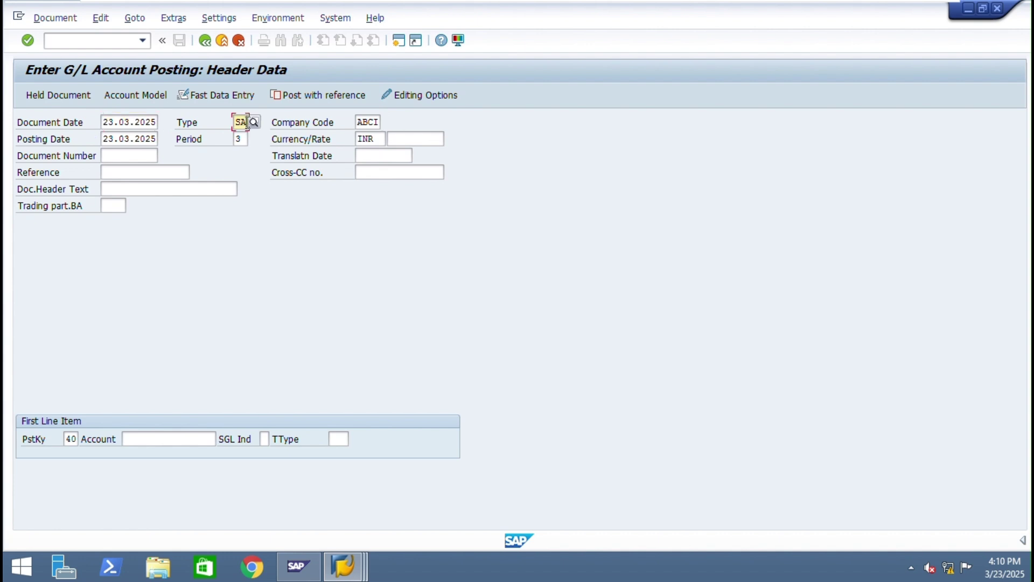
pyautogui.click(254, 122)
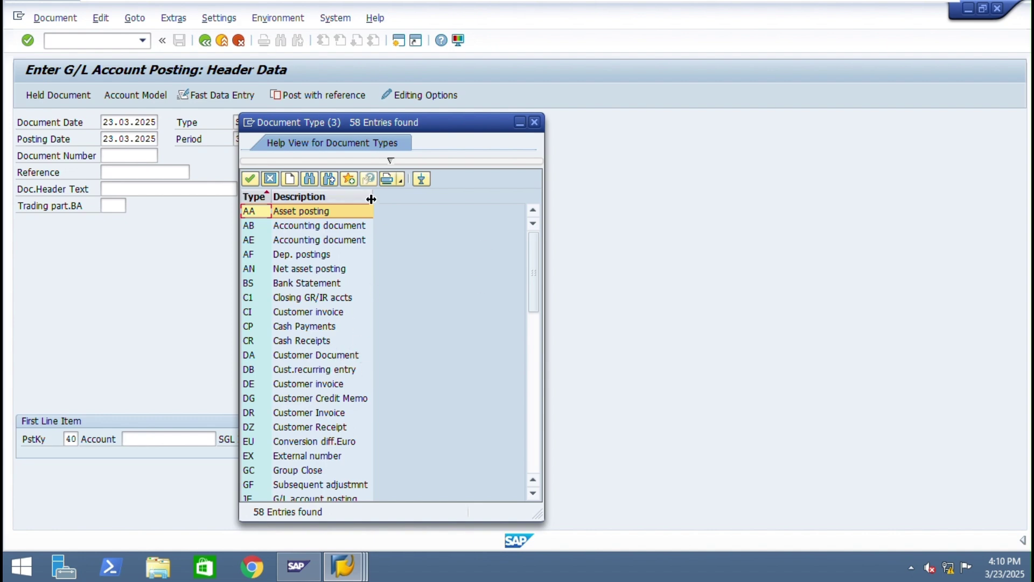
pyautogui.click(391, 160)
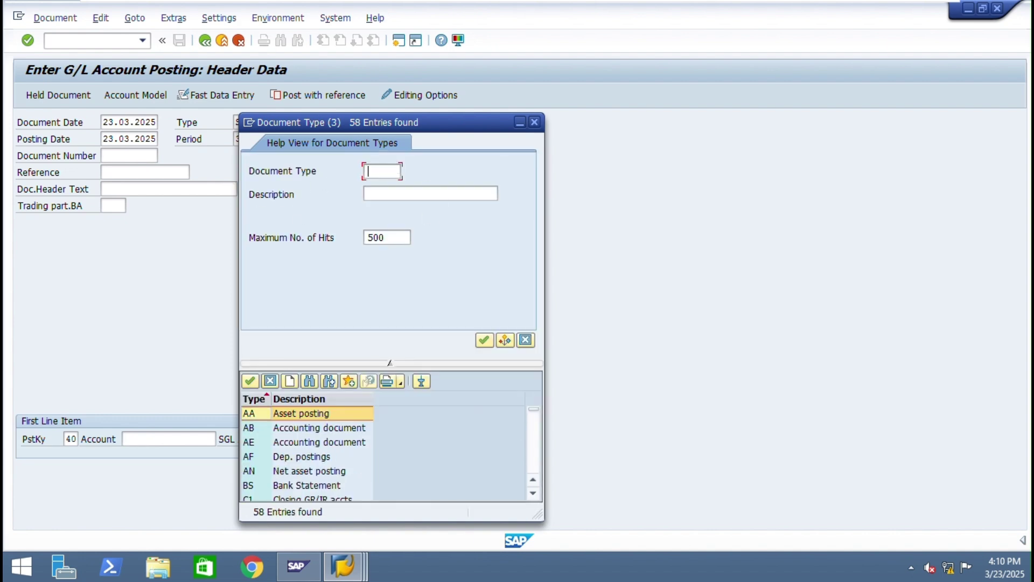
pyautogui.write('SA')
pyautogui.press('Return')
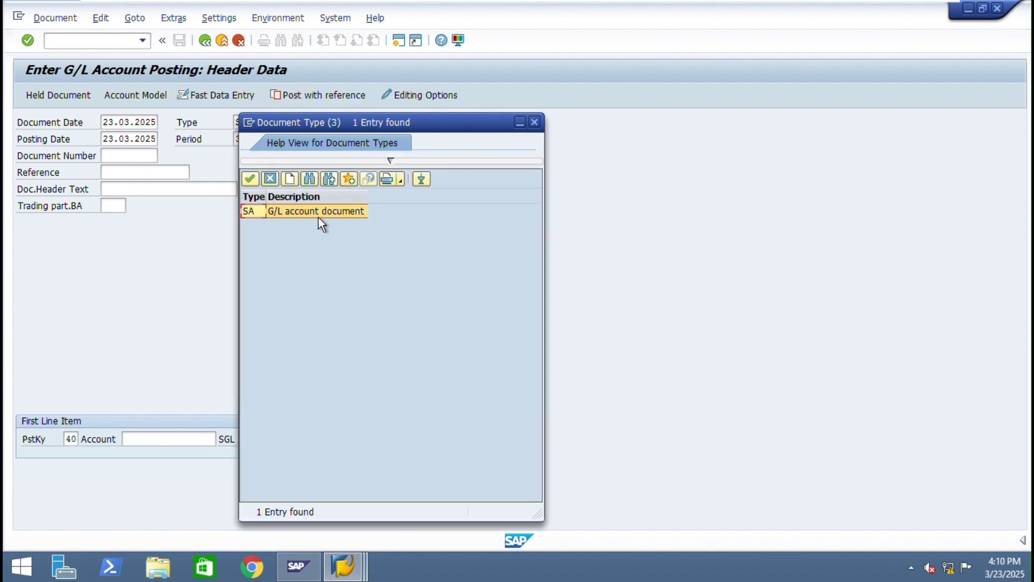
pyautogui.click(536, 122)
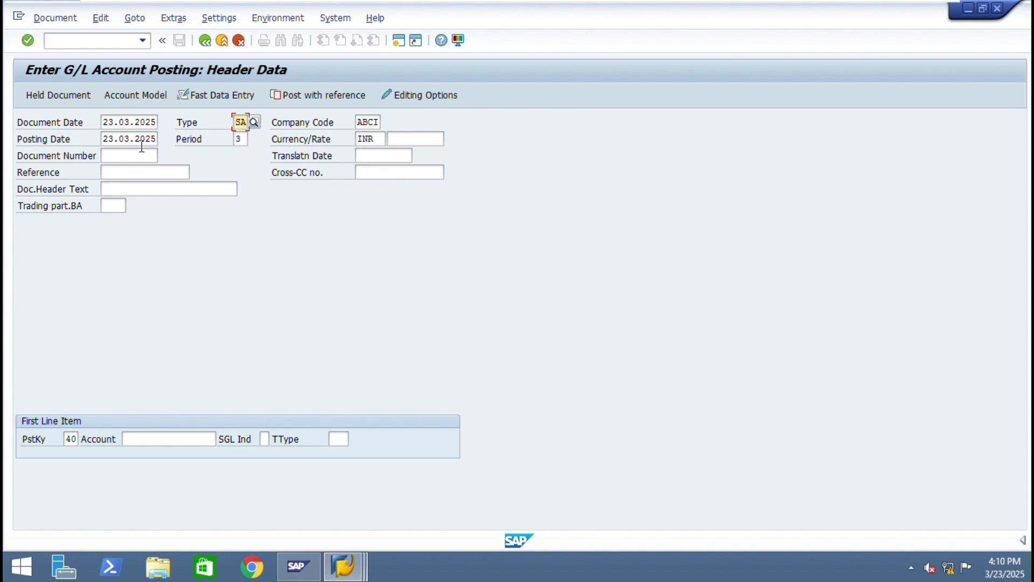
# Select G/L account 400000 Rent in ABCI as the first line item and submit the header.
pyautogui.click(240, 139)
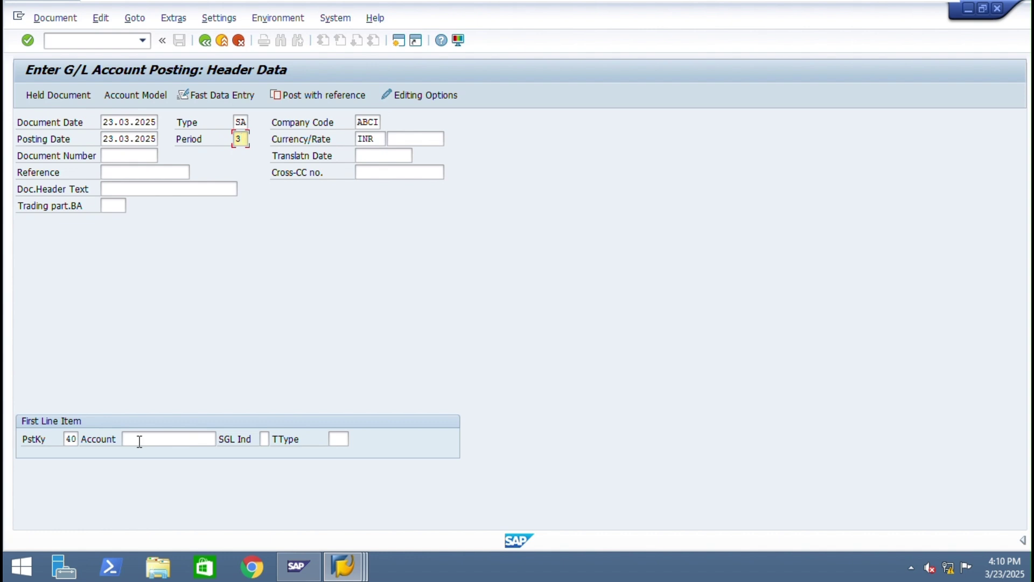
pyautogui.click(176, 438)
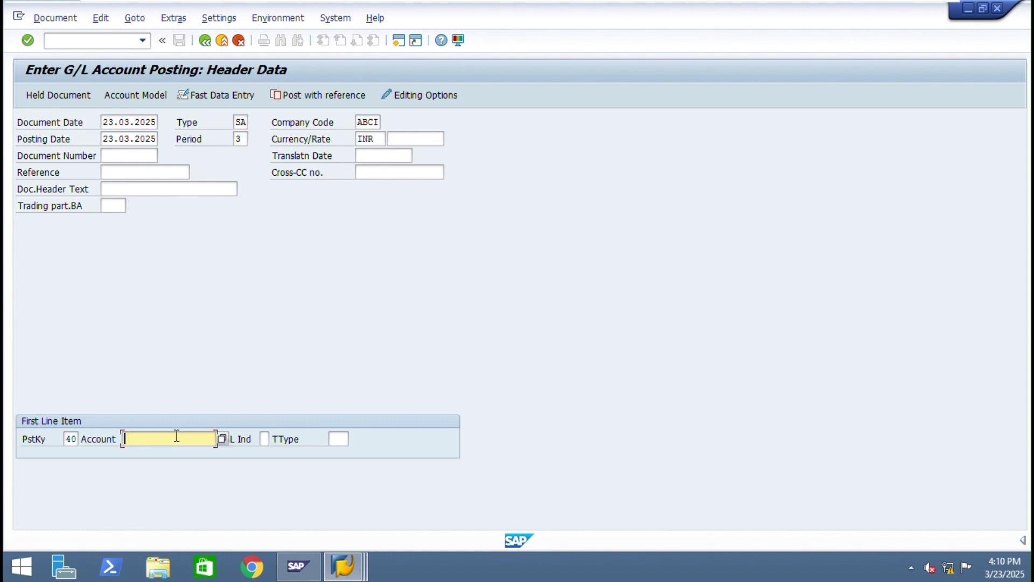
pyautogui.click(222, 438)
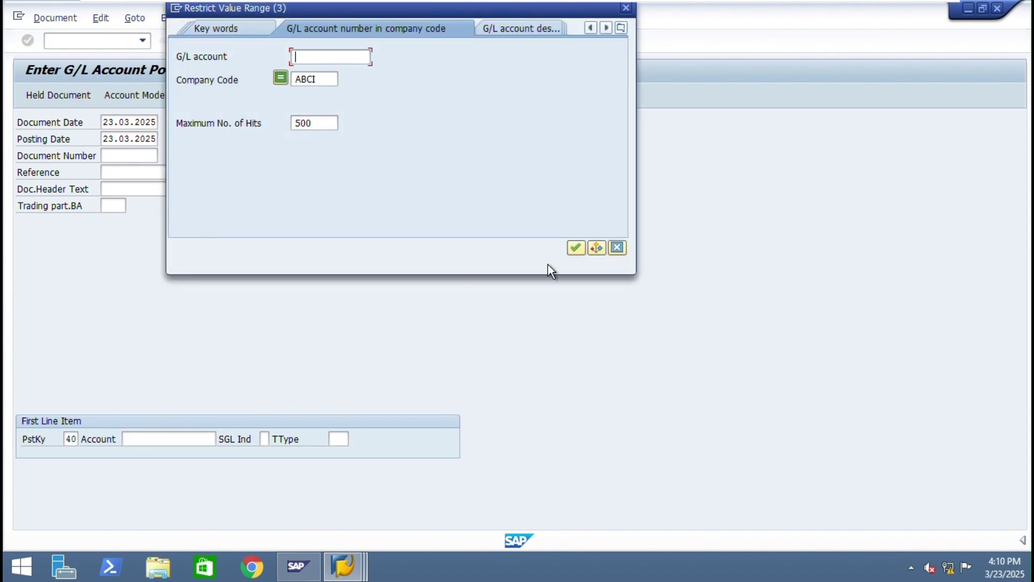
pyautogui.press('Return')
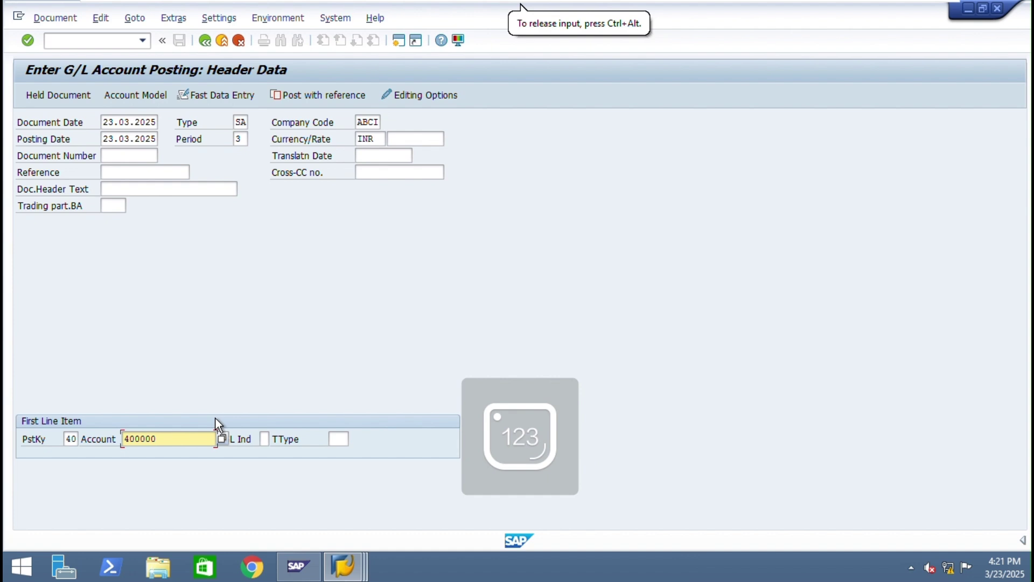
pyautogui.click(190, 441)
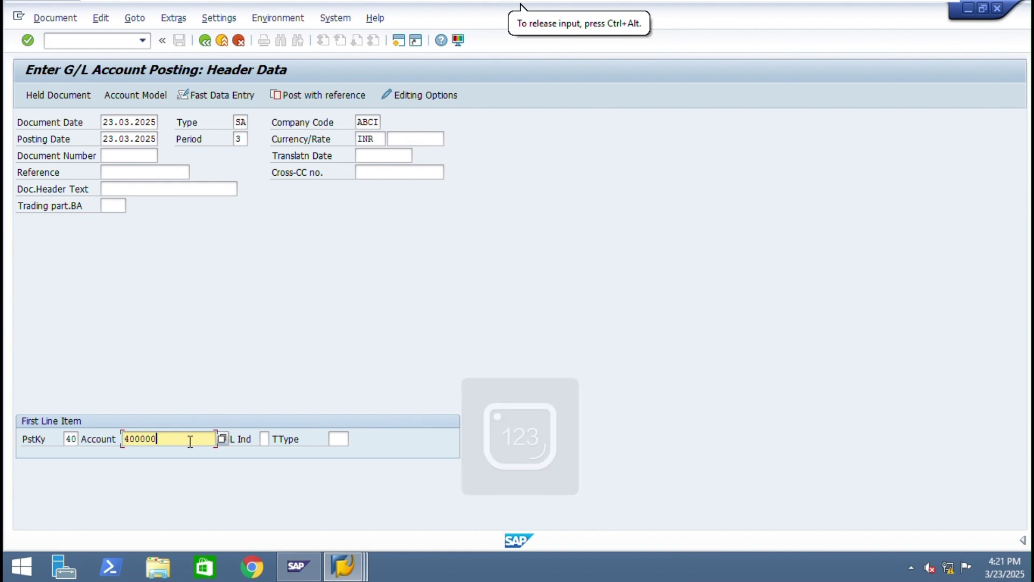
pyautogui.click(221, 438)
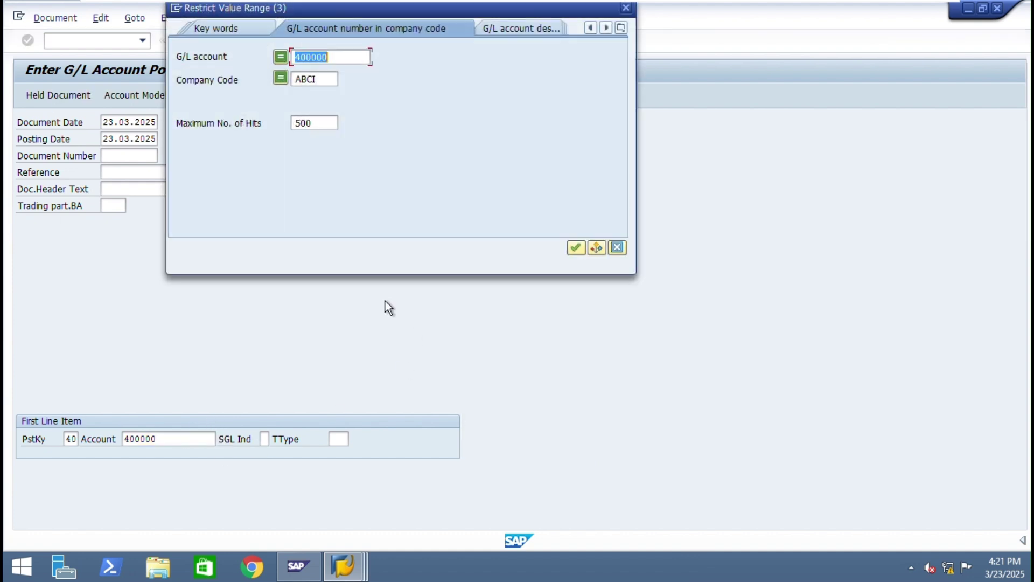
pyautogui.click(576, 248)
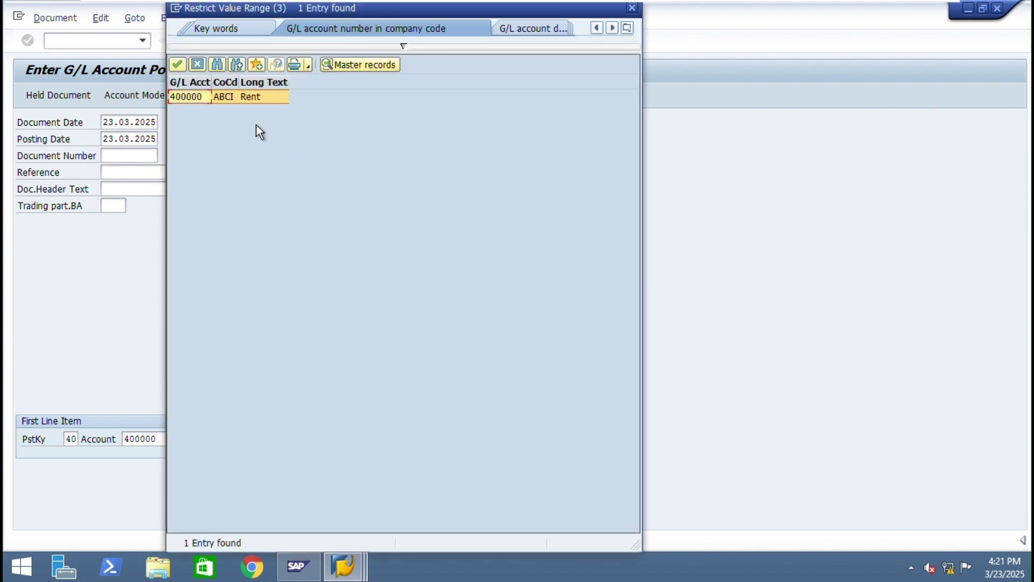
pyautogui.doubleClick(258, 100)
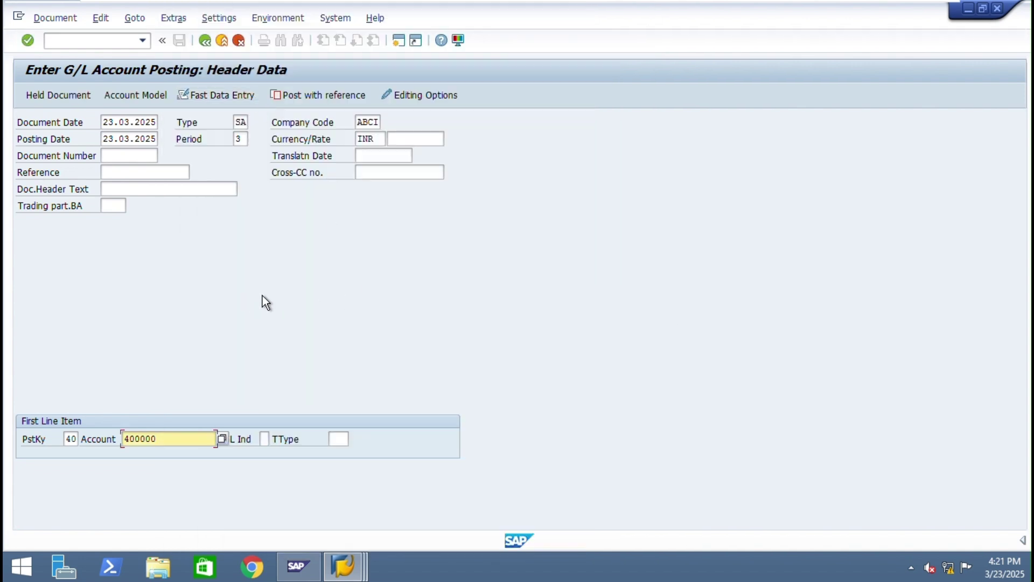
pyautogui.press('Return')
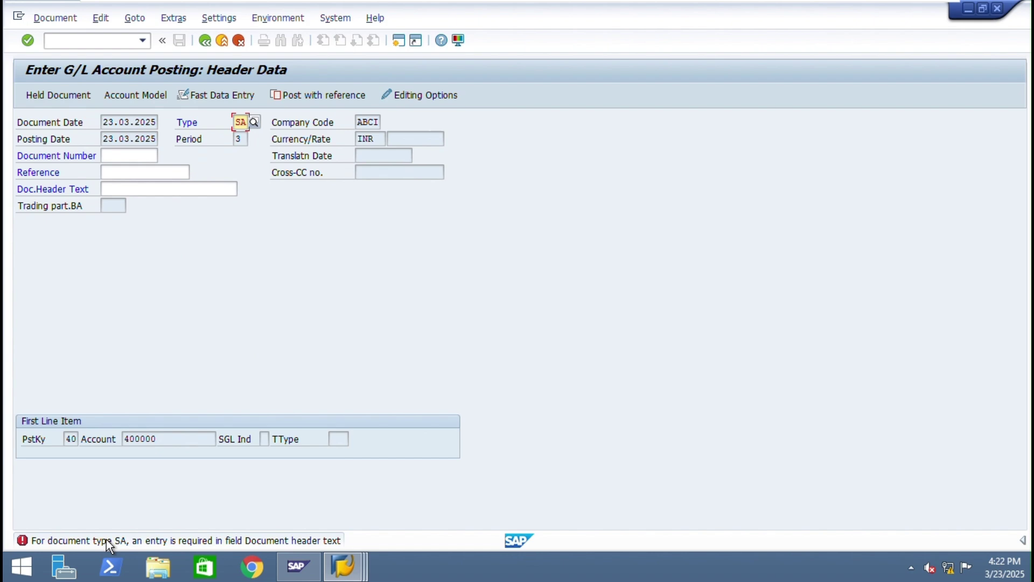
# Resubmit the posting header and open a new SAP session at Easy Access.
pyautogui.click(398, 39)
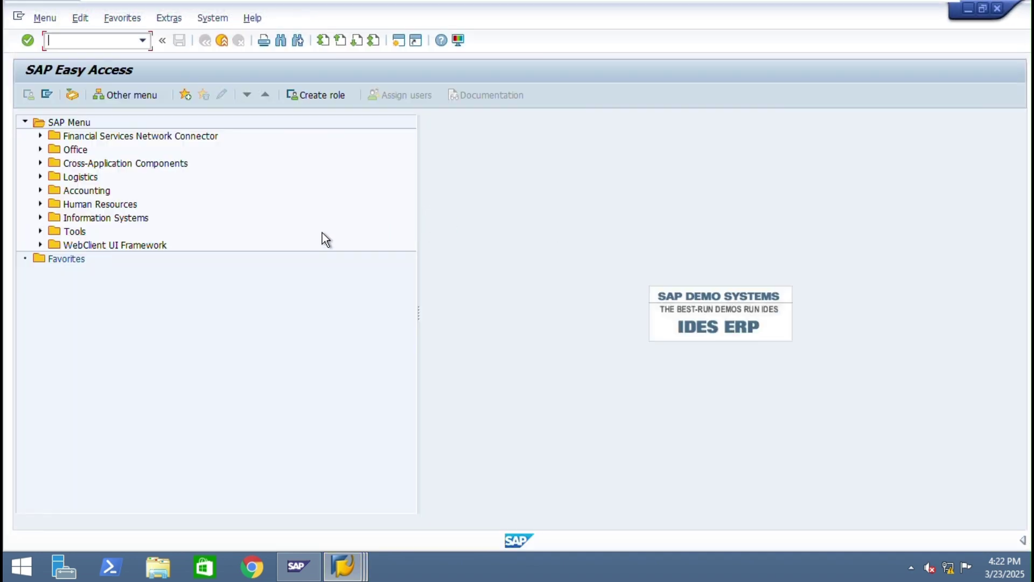
pyautogui.hotkey('alt', 'Tab')
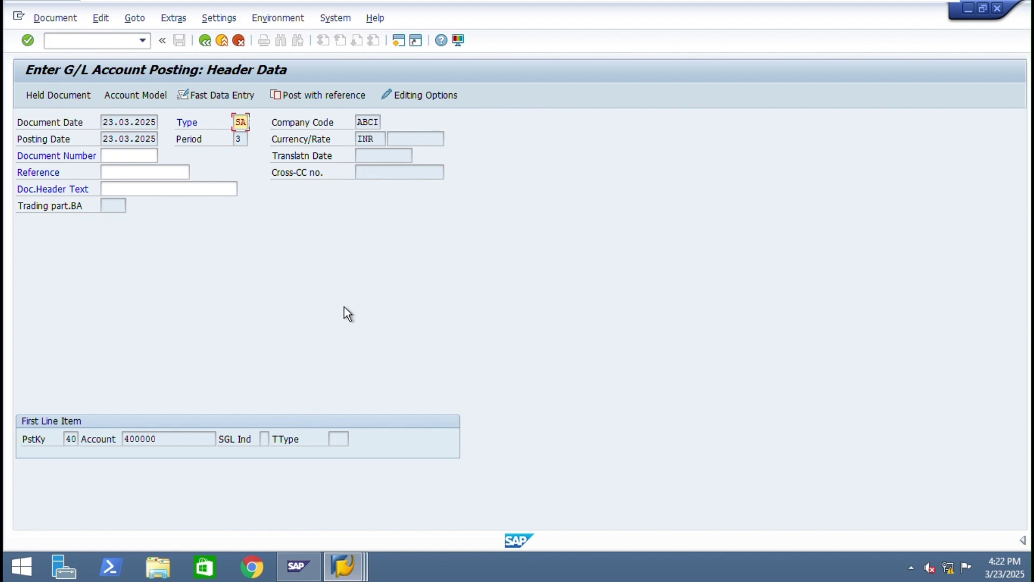
pyautogui.press('Return')
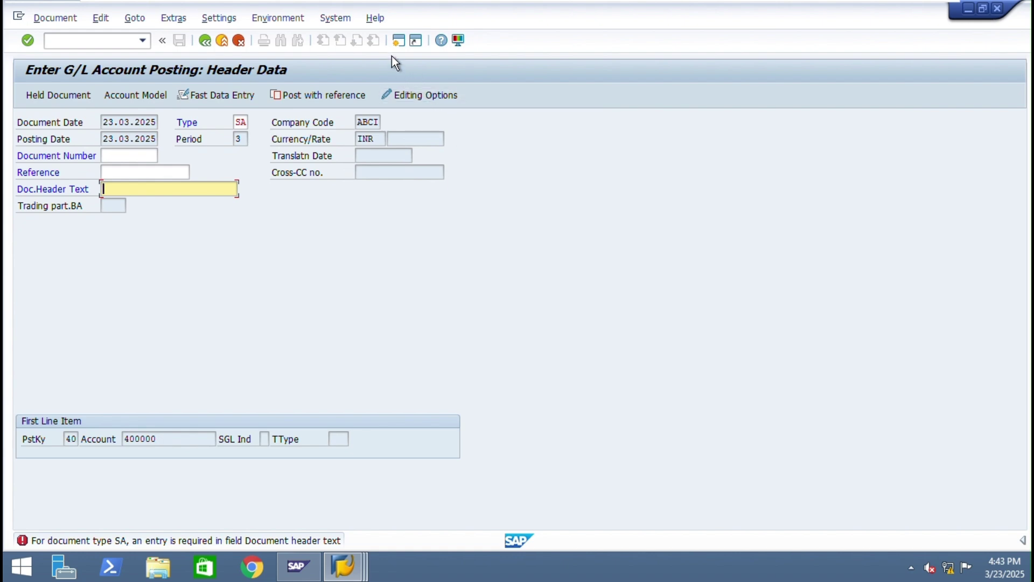
pyautogui.click(399, 41)
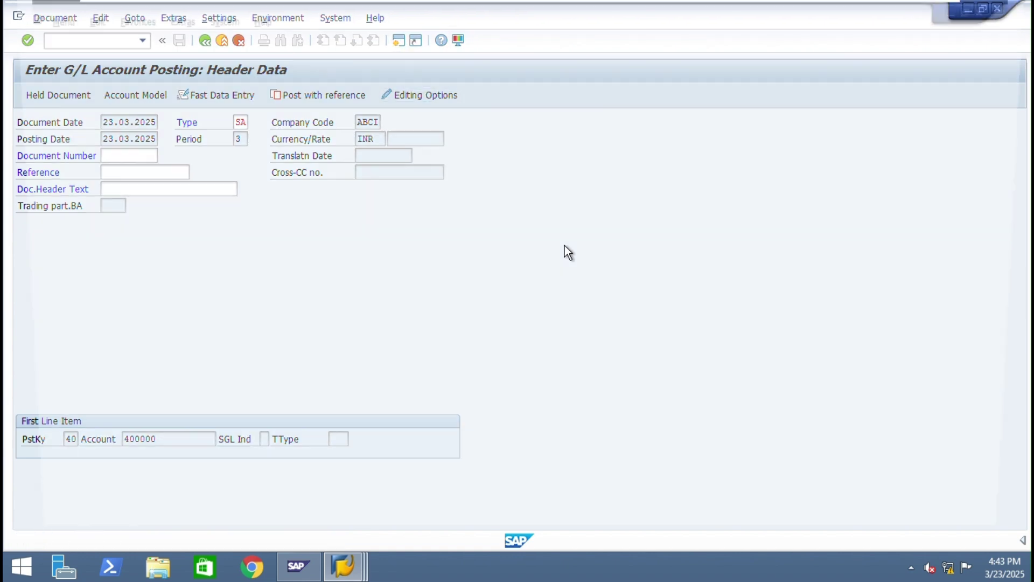
# In OBA7, uncheck Document header text and Reference number as required fields for document type SA.
pyautogui.write('oba')
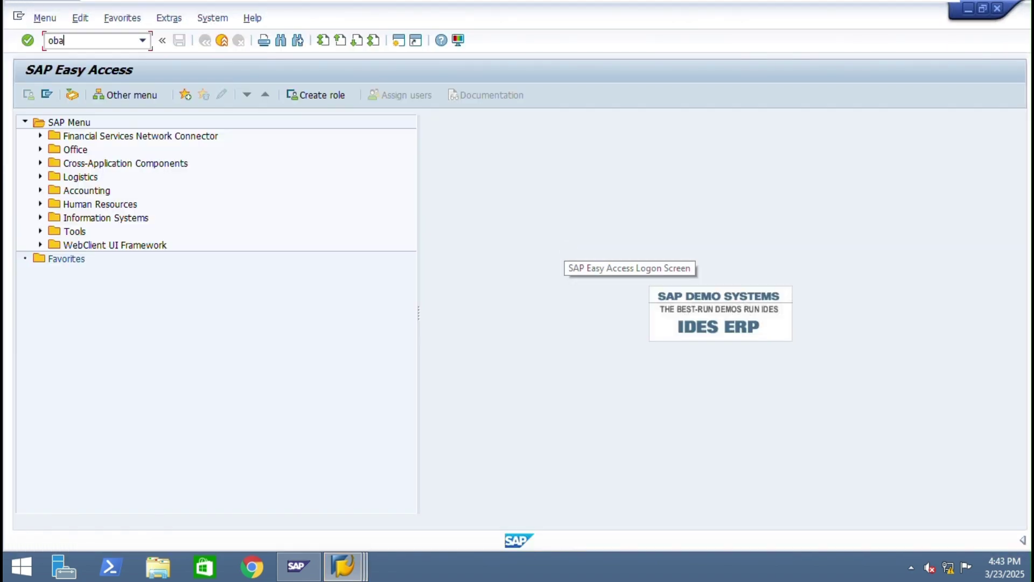
pyautogui.write('7')
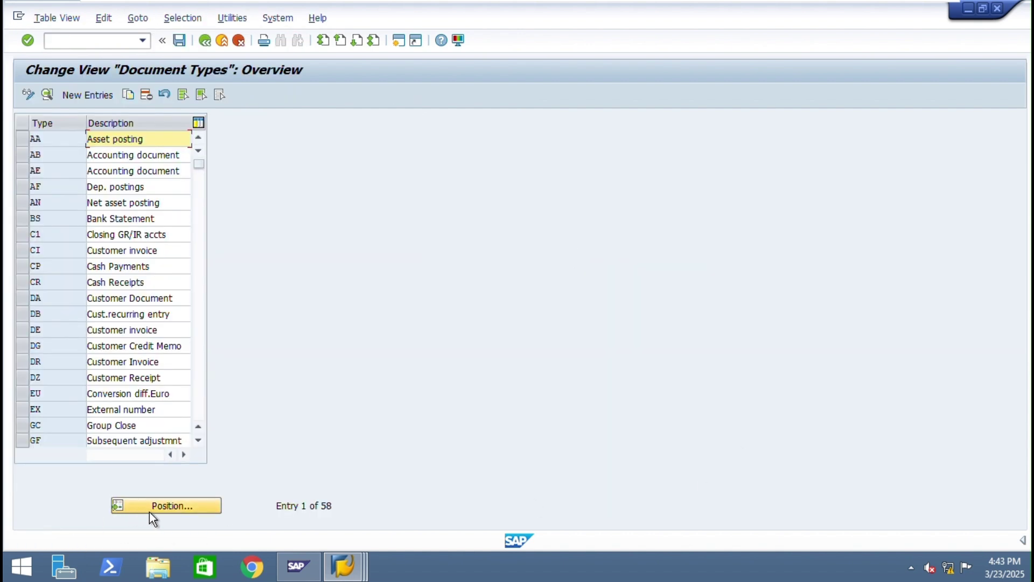
pyautogui.click(172, 506)
pyautogui.write('sa')
pyautogui.press('Return')
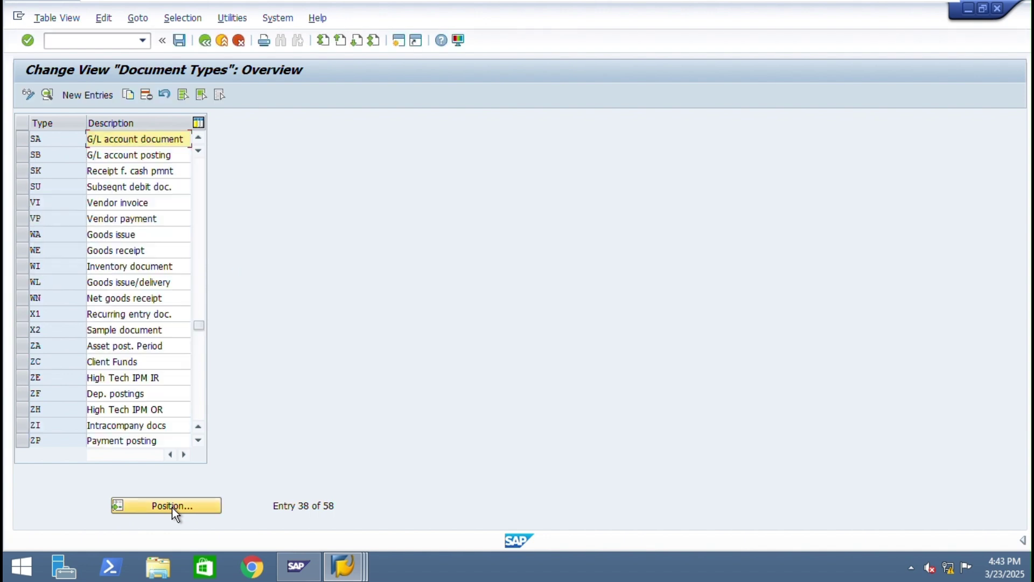
pyautogui.doubleClick(60, 141)
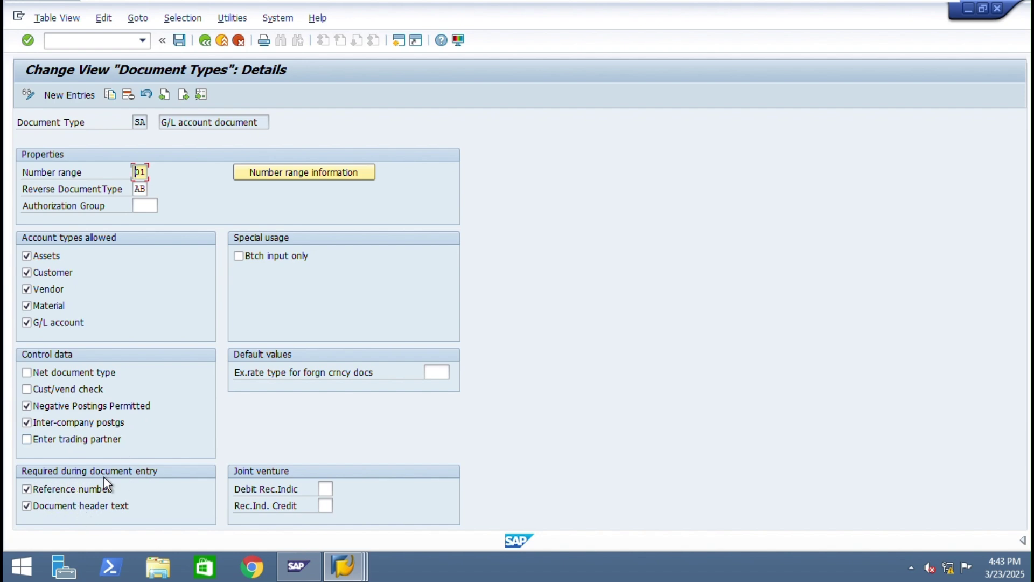
pyautogui.click(91, 509)
pyautogui.click(65, 490)
# Save the SA document type change under the customizing request and exit with /n.
pyautogui.click(180, 40)
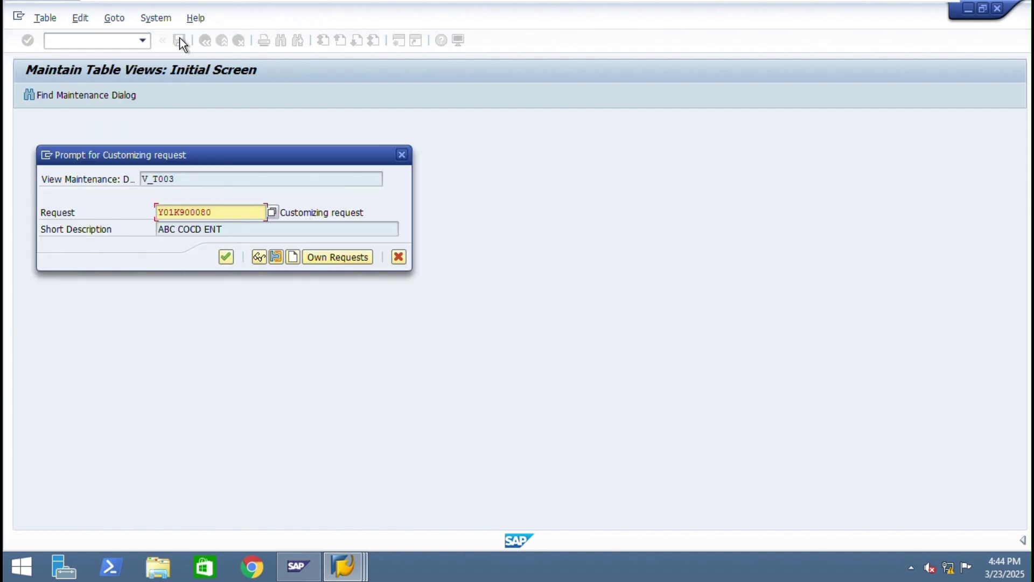
pyautogui.click(226, 257)
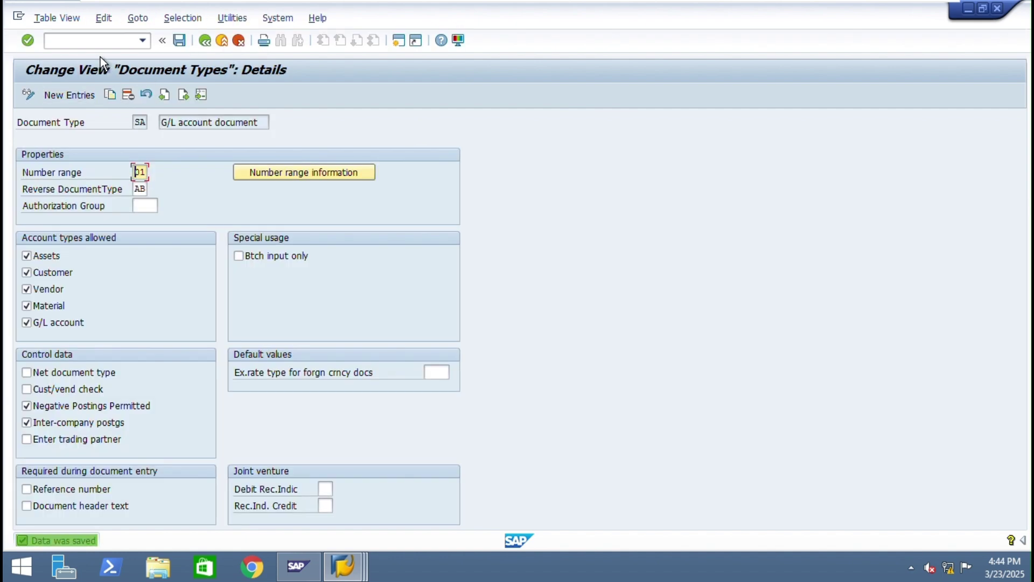
pyautogui.click(93, 41)
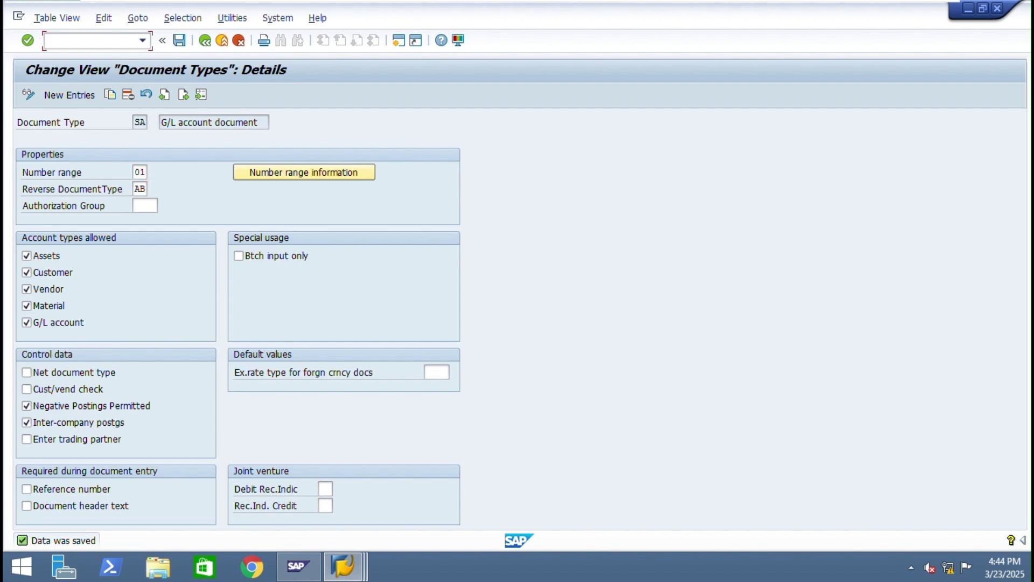
pyautogui.write('/n')
pyautogui.click(340, 570)
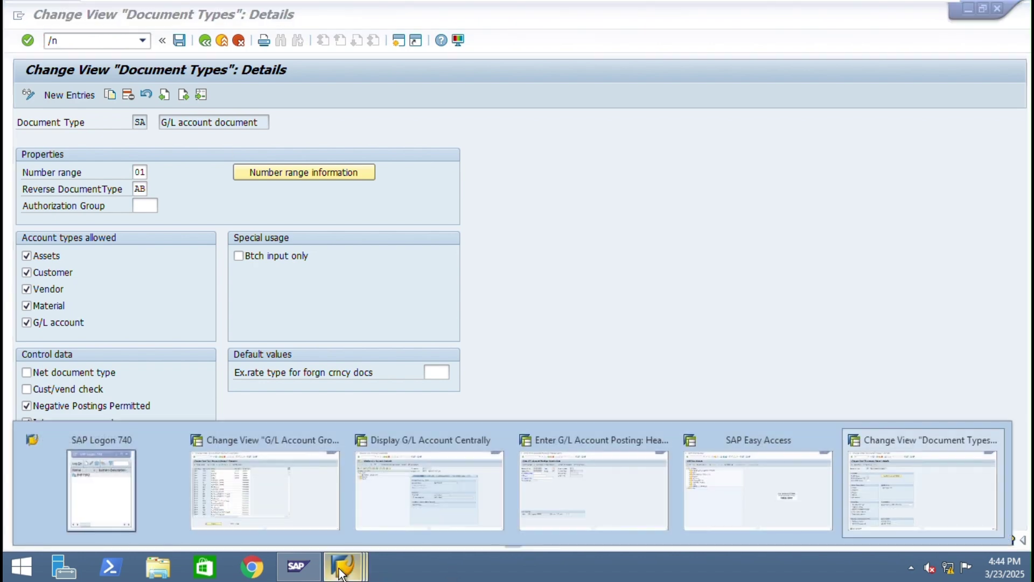
# Back in the posting window, restart transaction F-02 with /nf-02.
pyautogui.click(600, 486)
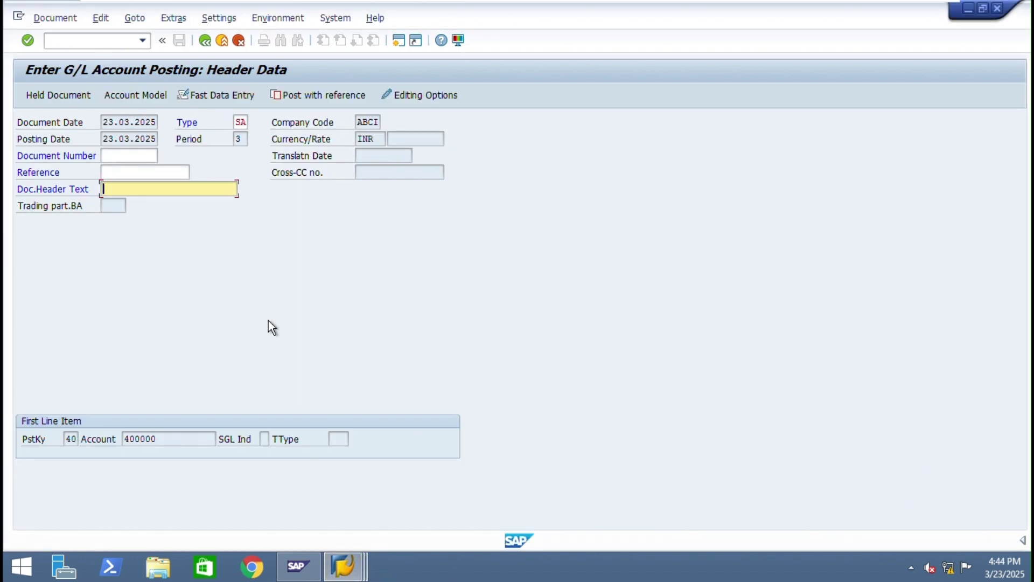
pyautogui.press('Return')
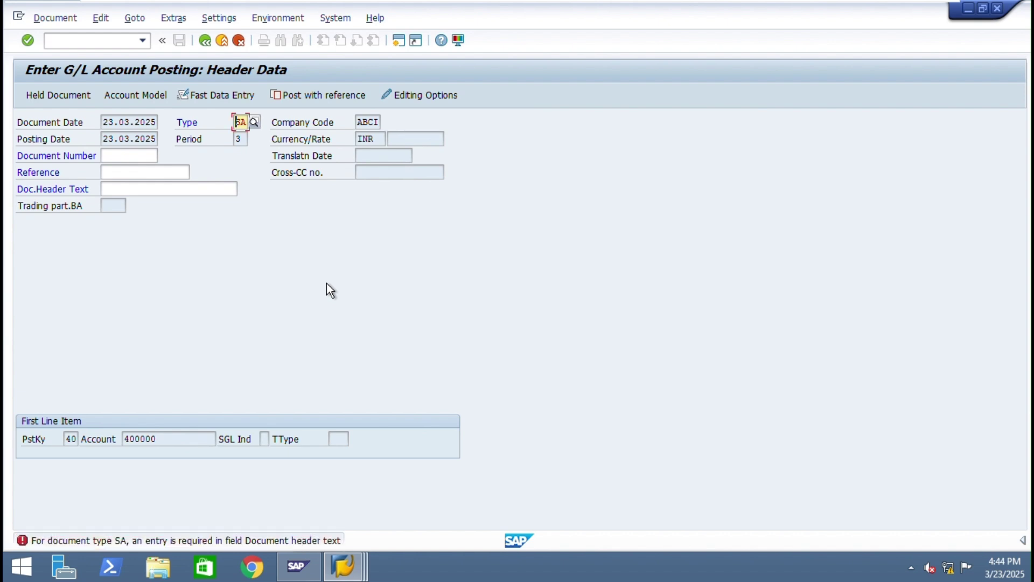
pyautogui.click(70, 41)
pyautogui.write('/nfs0')
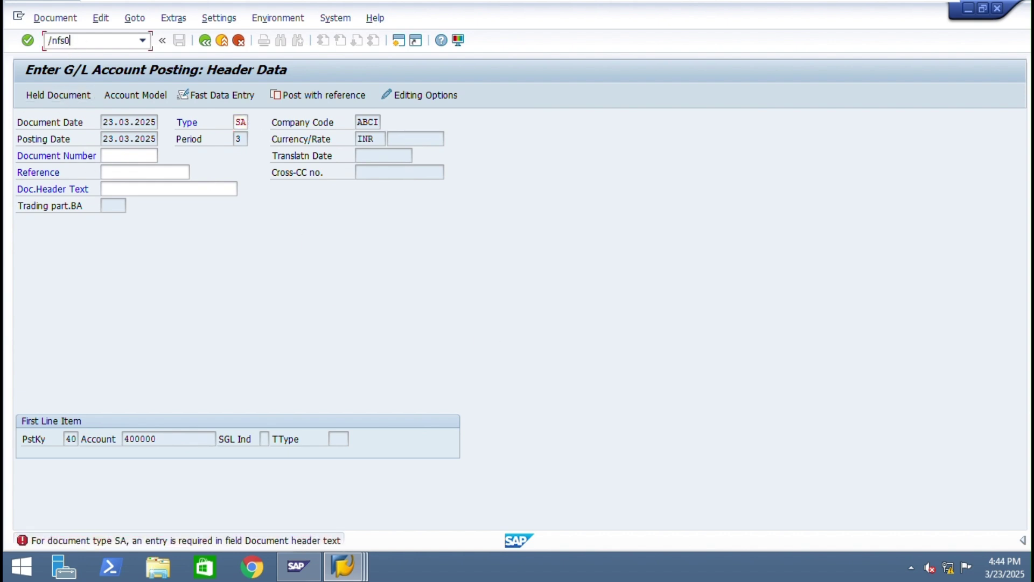
pyautogui.press('BackSpace')
pyautogui.write('09')
pyautogui.press('BackSpace')
pyautogui.press('BackSpace')
pyautogui.write('-02')
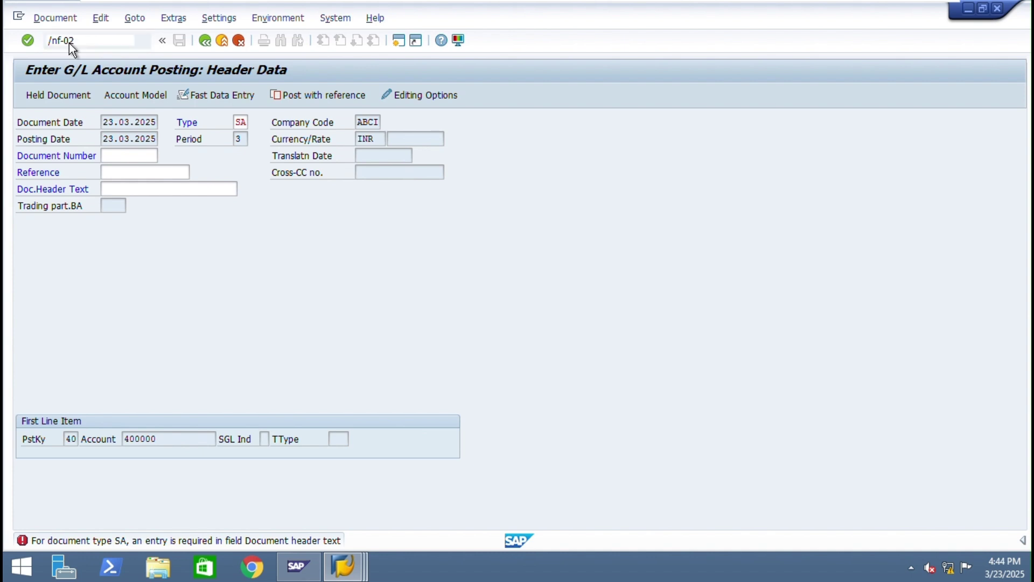
pyautogui.press('Return')
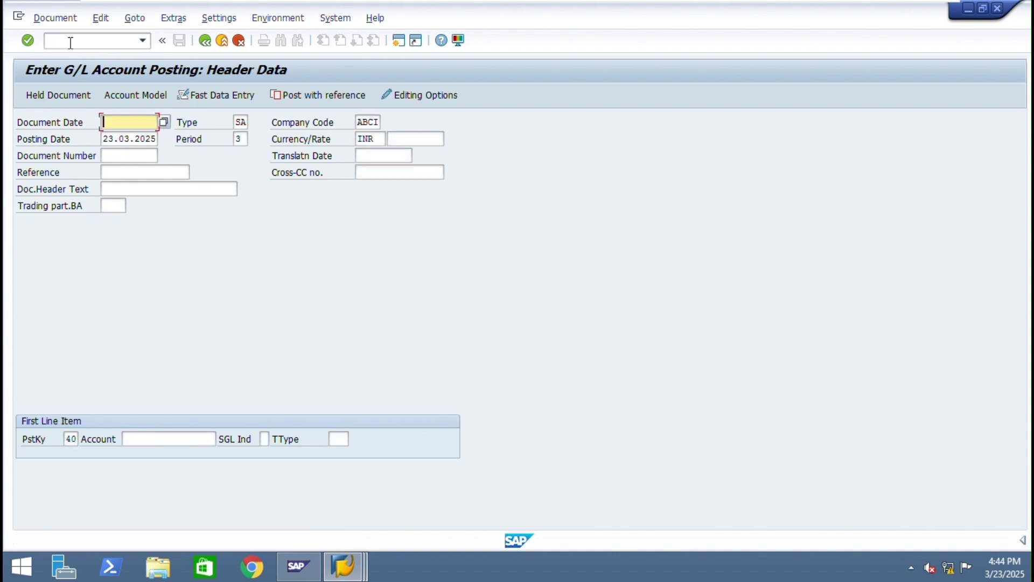
# Set document date 23.03.2025 and account 400000 from recent entries, then submit.
pyautogui.press('F4')
pyautogui.press('Return')
pyautogui.click(157, 438)
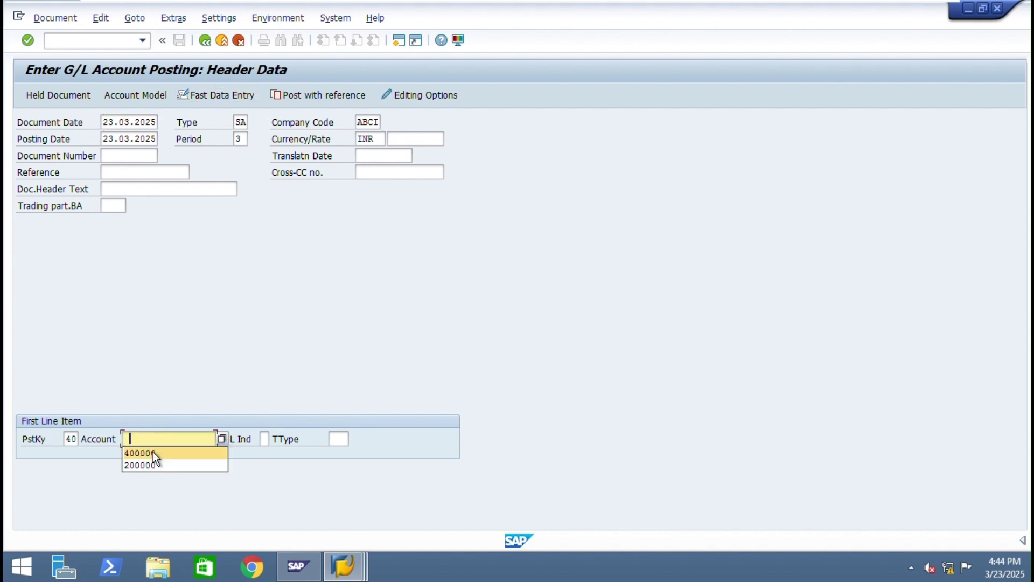
pyautogui.click(151, 452)
pyautogui.press('Return')
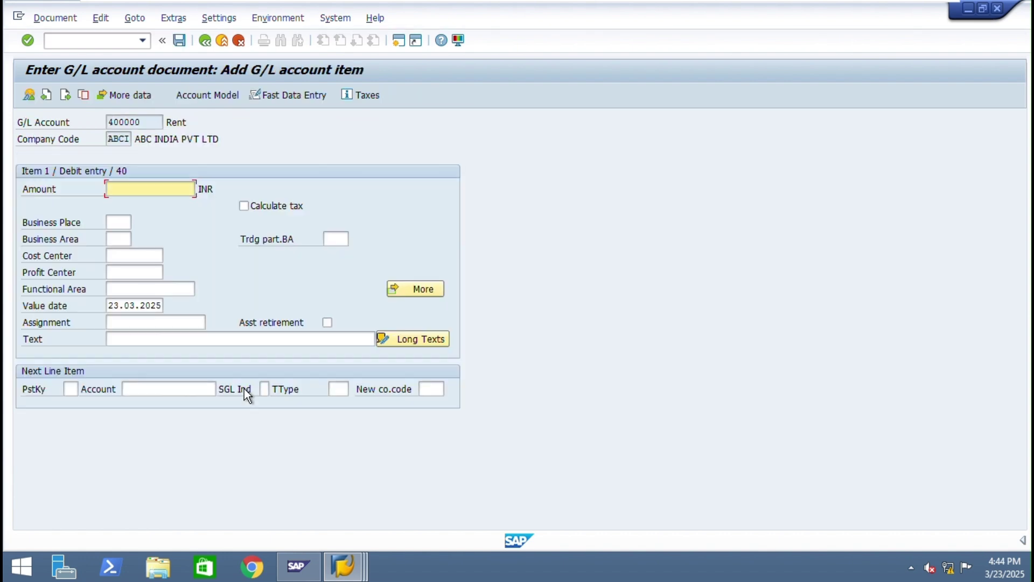
# Enter amount 2000 and item text 'test 1' for the Rent debit line.
pyautogui.write('2000')
pyautogui.click(130, 338)
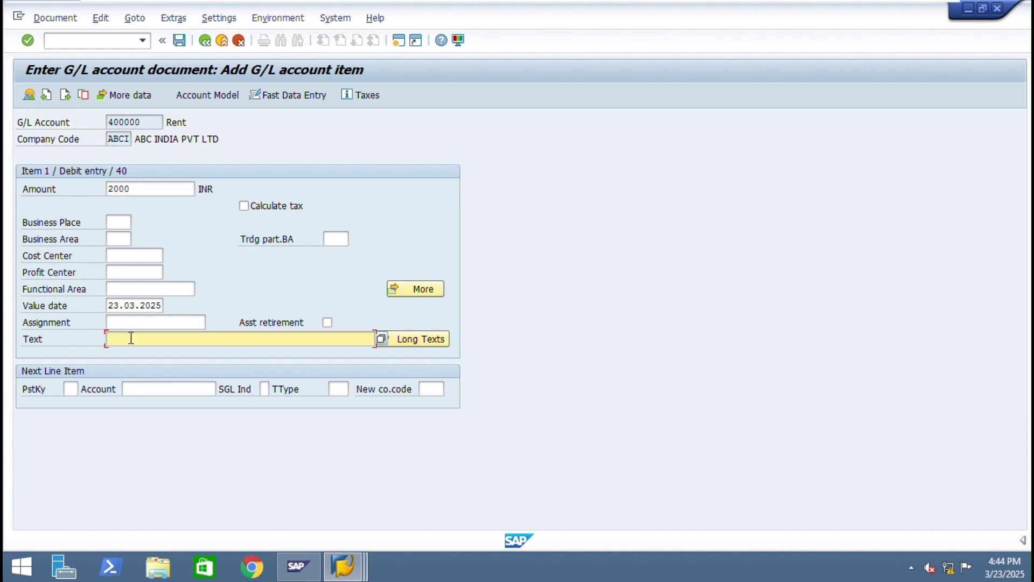
pyautogui.write('test 1')
# Add a posting key 50 credit line on 200000 Cash in hand, copying amount and text with * and +.
pyautogui.click(73, 391)
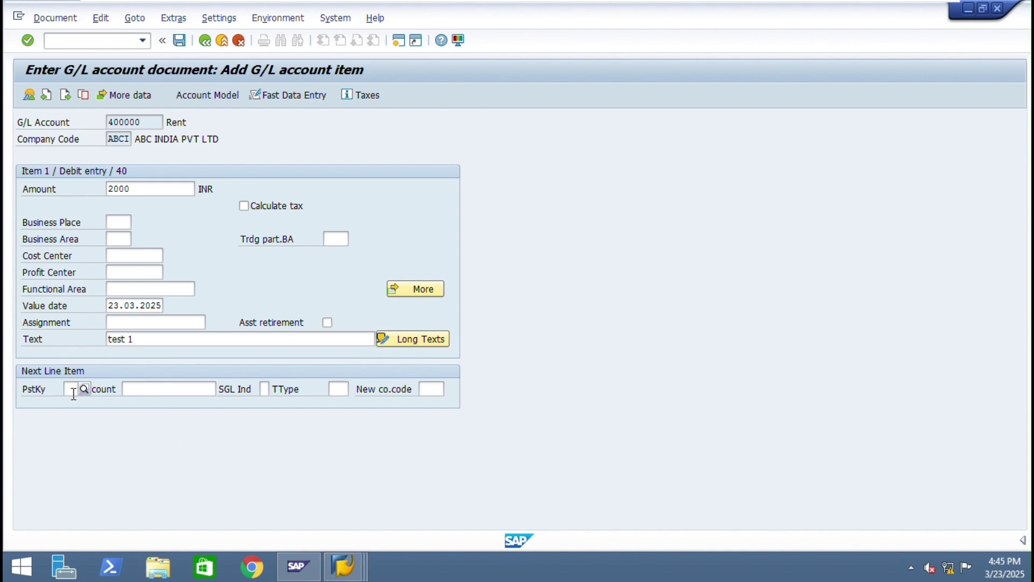
pyautogui.write('50')
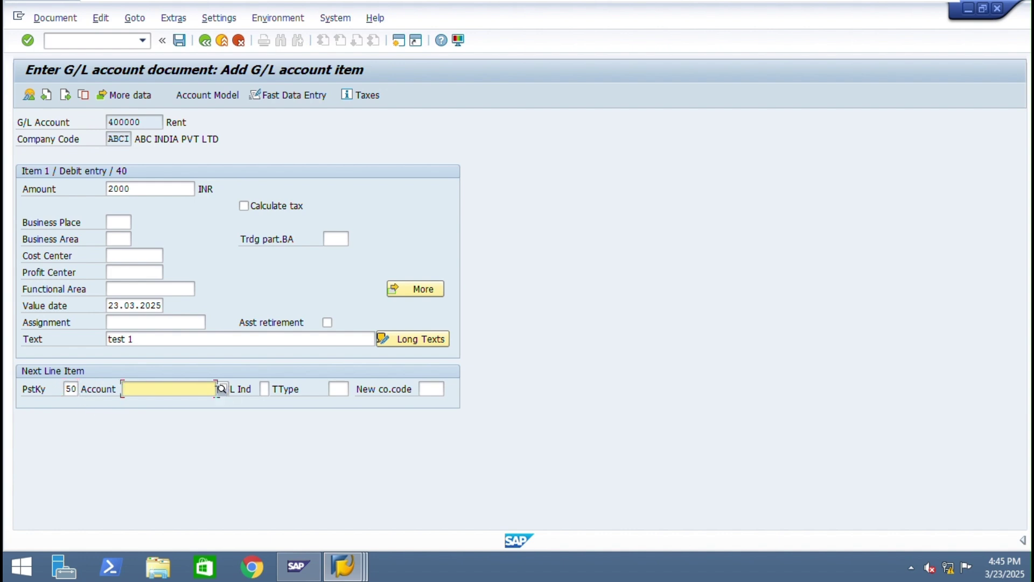
pyautogui.click(222, 388)
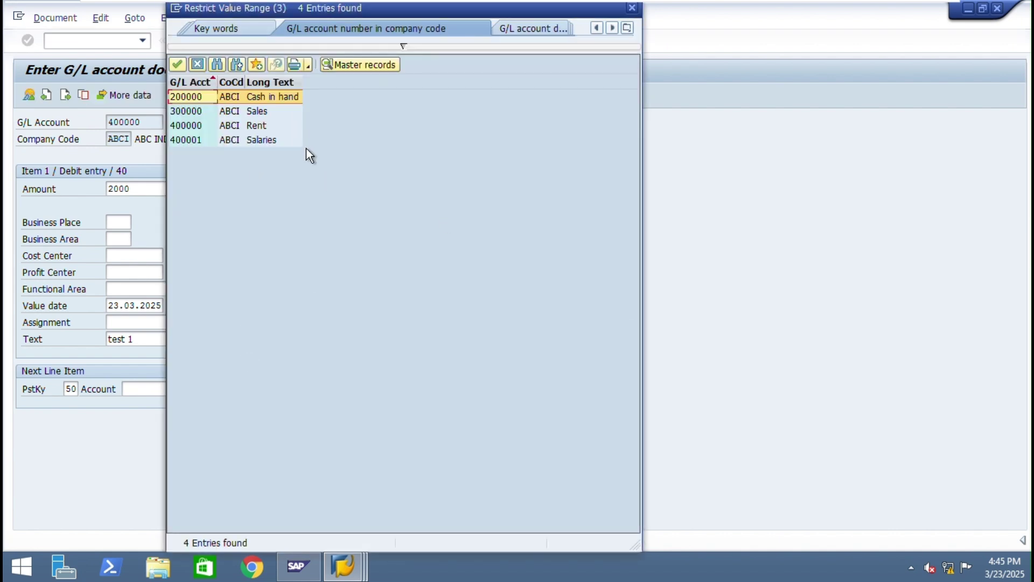
pyautogui.doubleClick(261, 99)
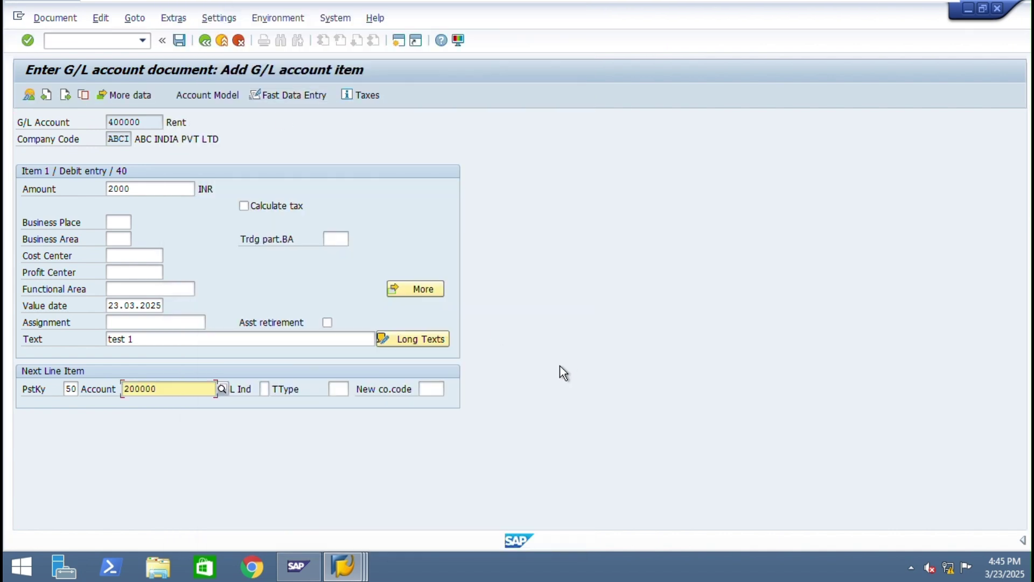
pyautogui.press('Return')
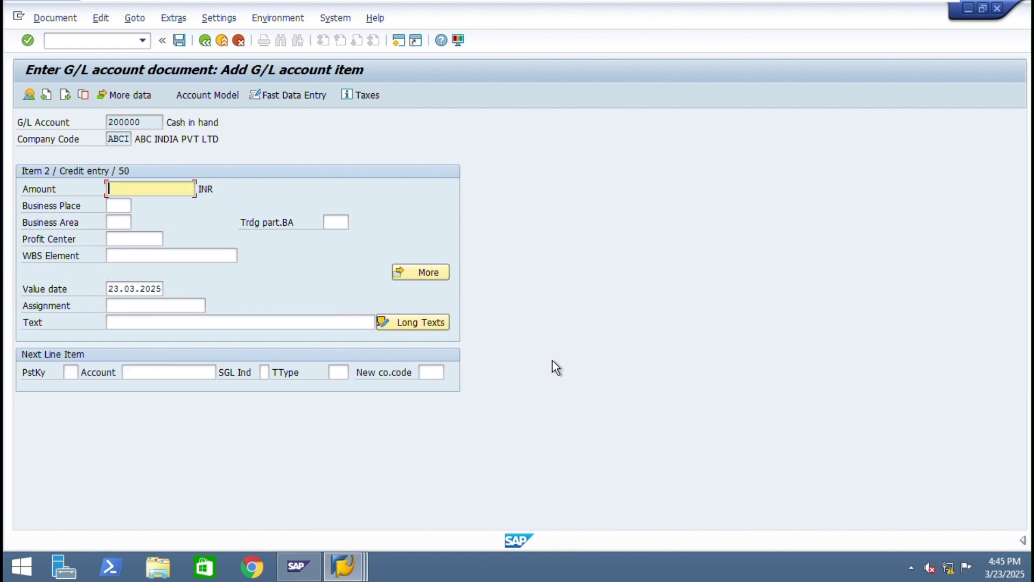
pyautogui.write('*')
pyautogui.click(157, 322)
pyautogui.write('+')
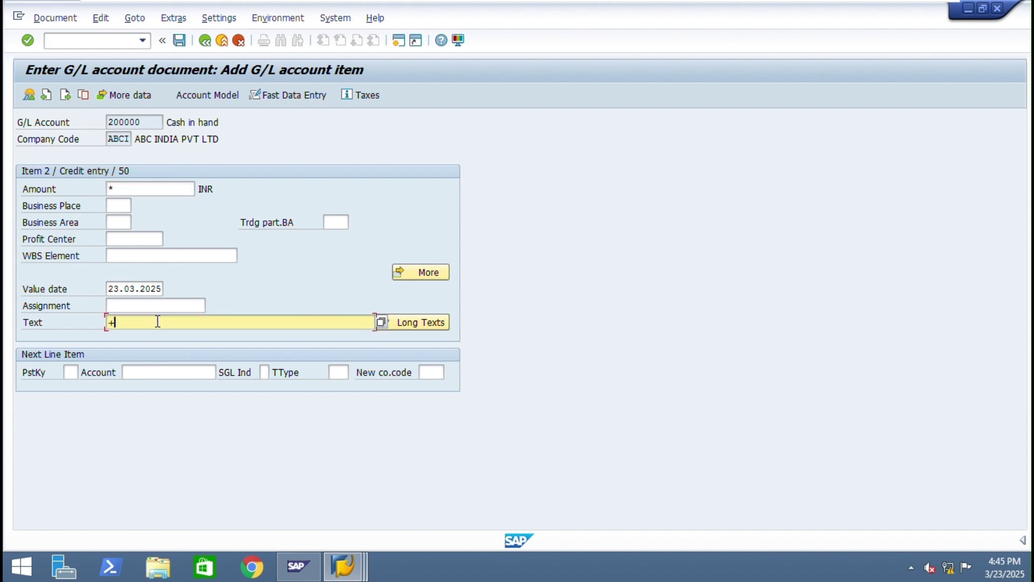
pyautogui.click(29, 94)
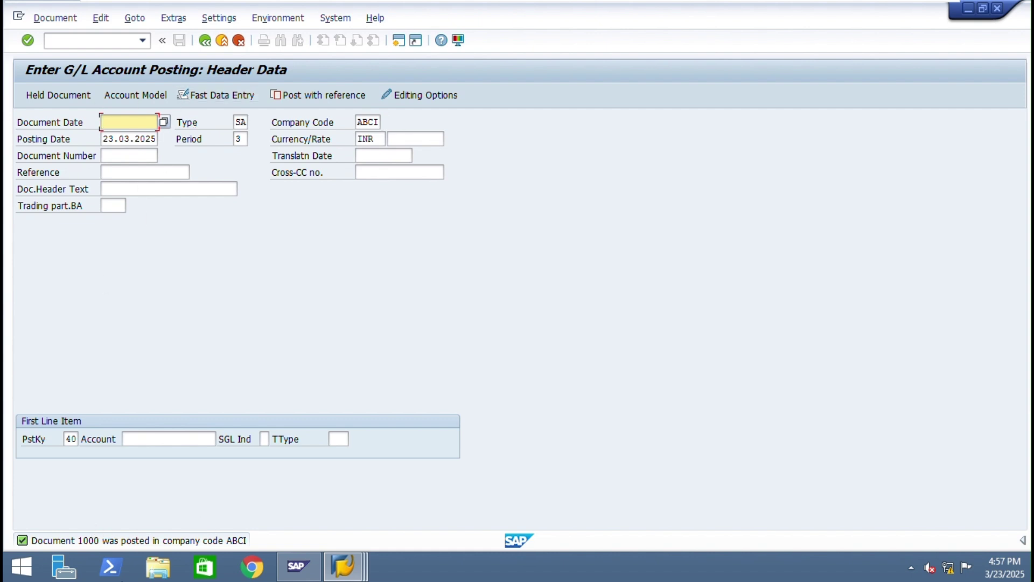
# Display posted document 1000 via Document > Display.
pyautogui.click(89, 41)
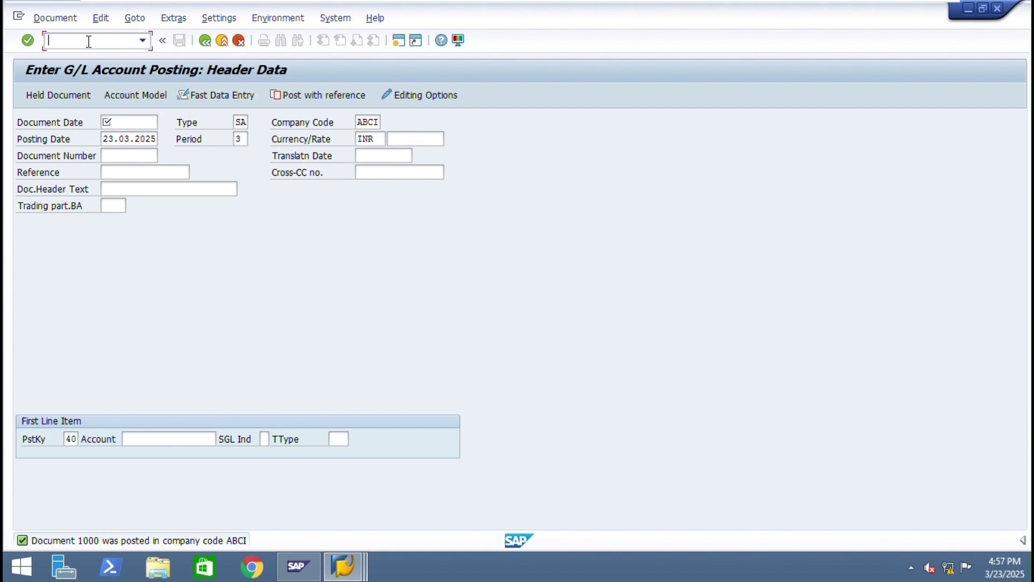
pyautogui.click(51, 18)
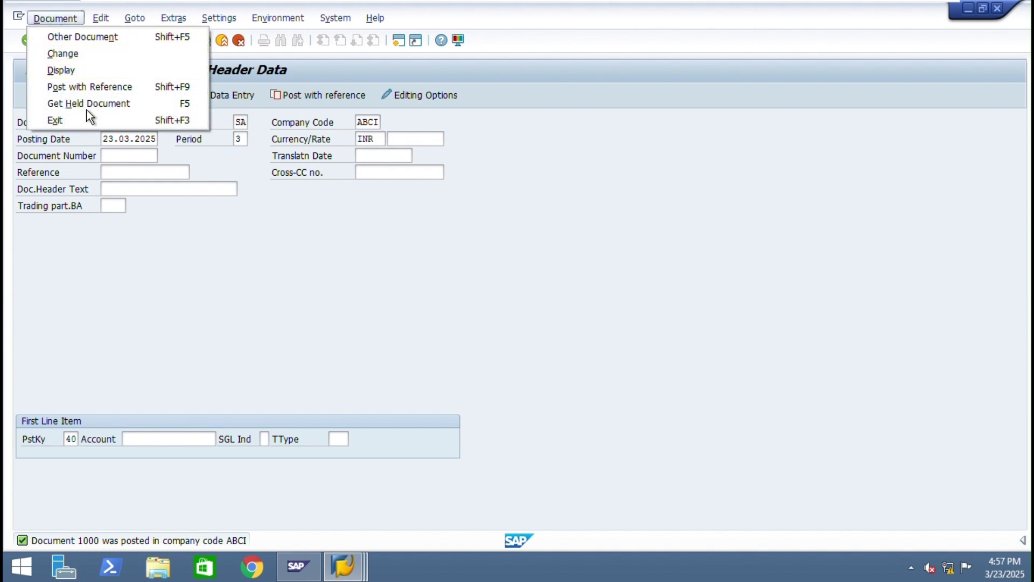
pyautogui.click(63, 71)
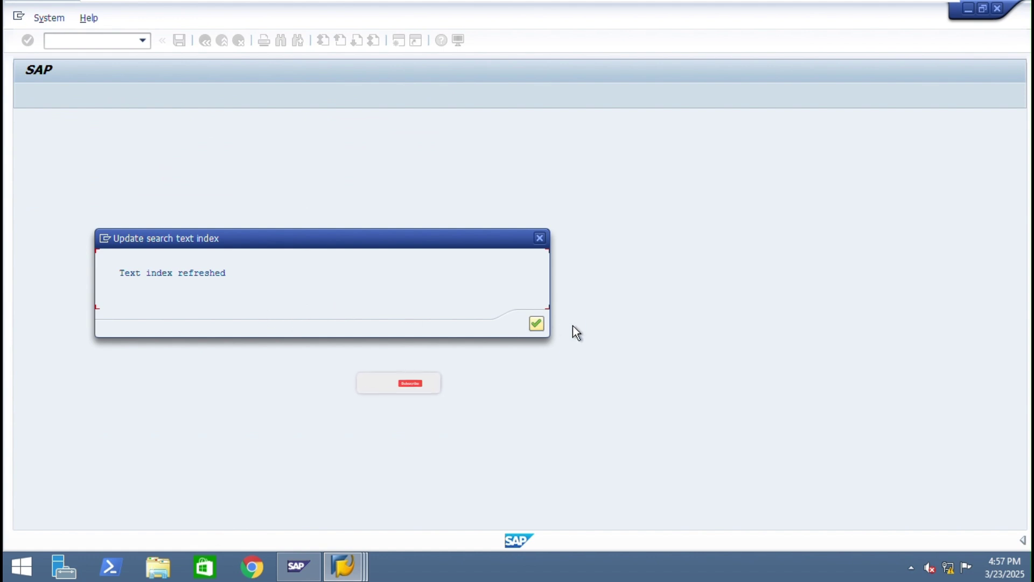
pyautogui.click(537, 324)
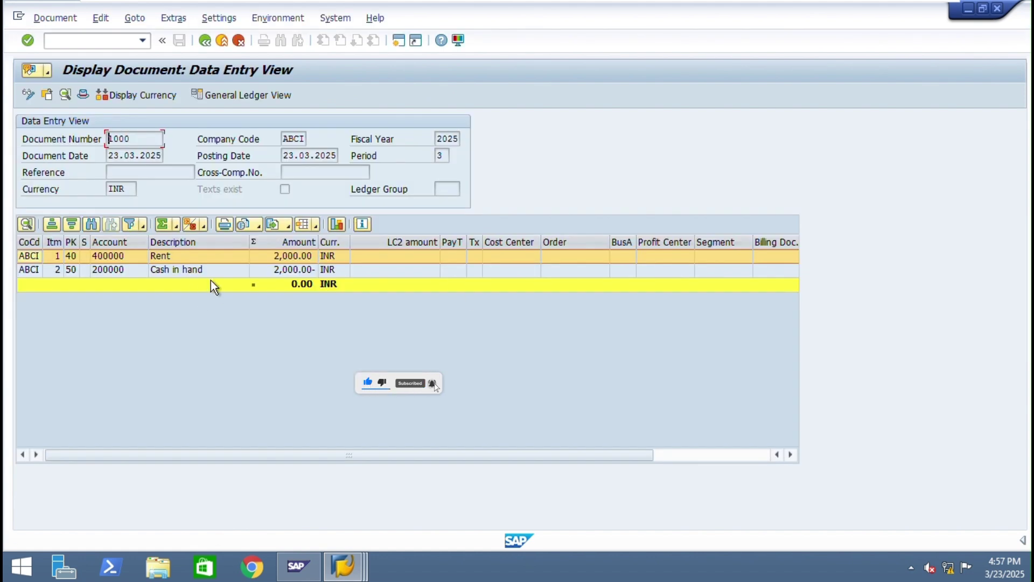
pyautogui.click(138, 142)
pyautogui.moveTo(138, 142); pyautogui.dragTo(106, 141)
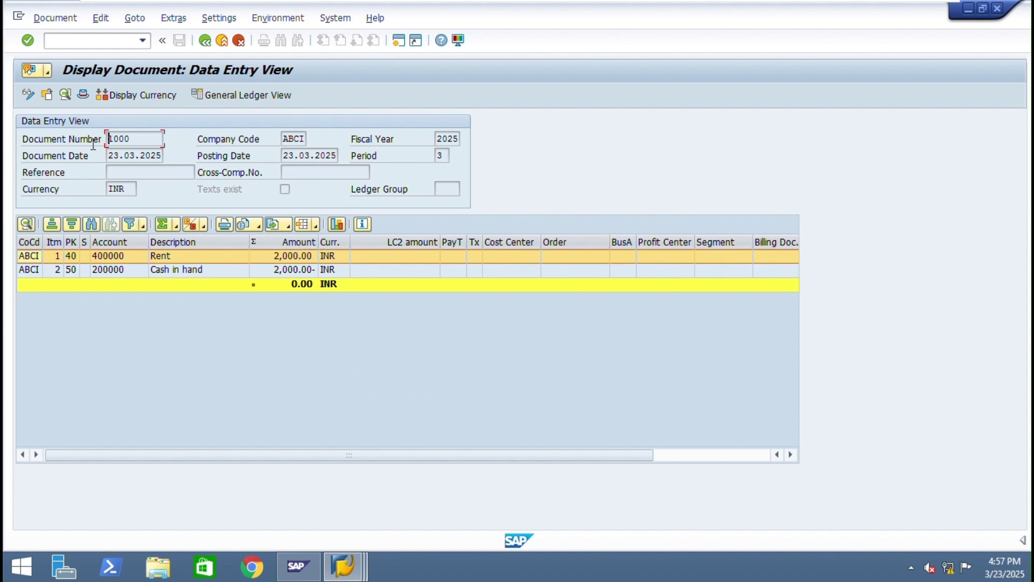
# Restart FB03 with /NFB03, then go back to the SAP Easy Access menu.
pyautogui.click(54, 40)
pyautogui.write('/NFB03')
pyautogui.press('Return')
pyautogui.press('Return')
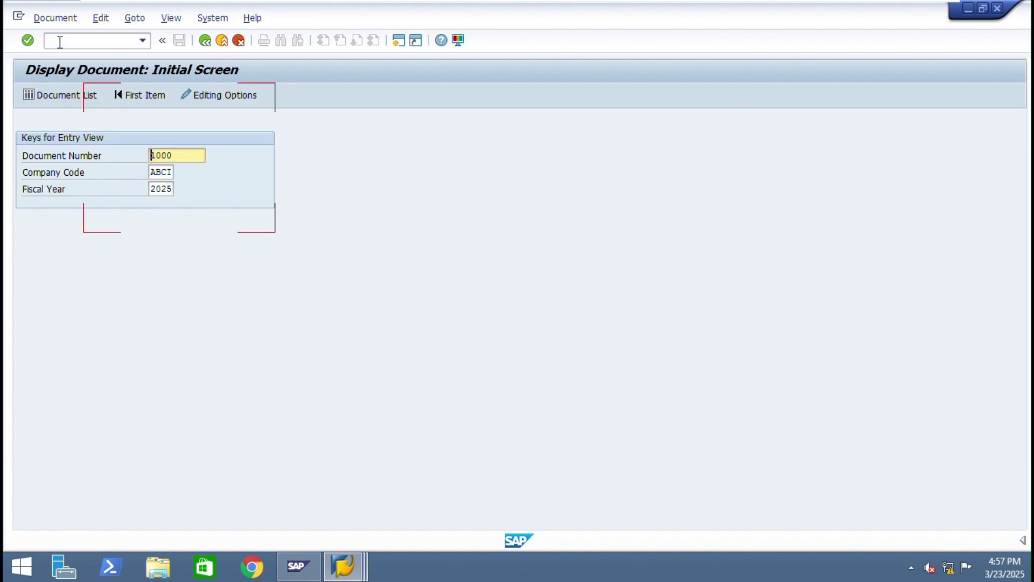
pyautogui.click(60, 42)
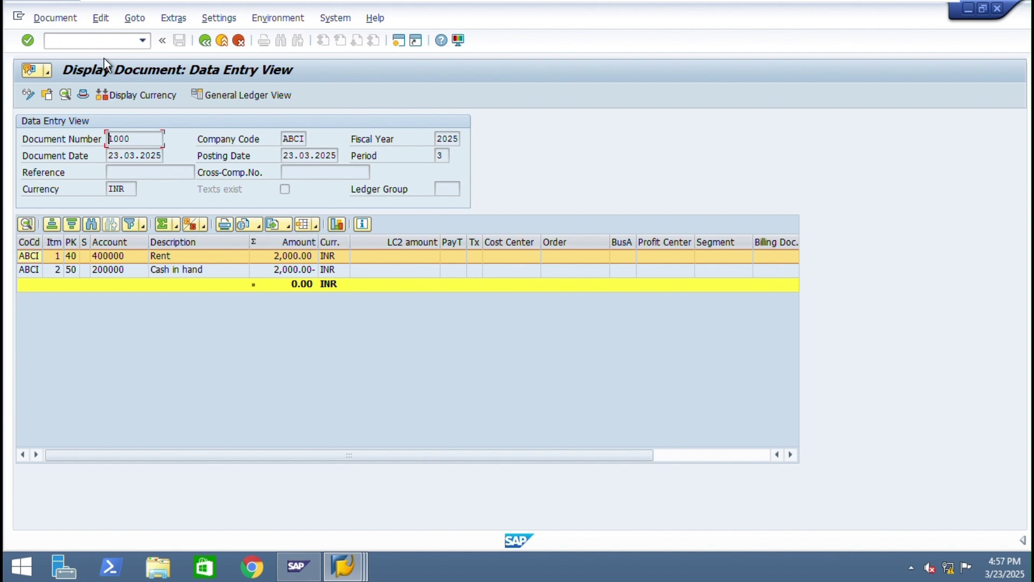
pyautogui.click(206, 41)
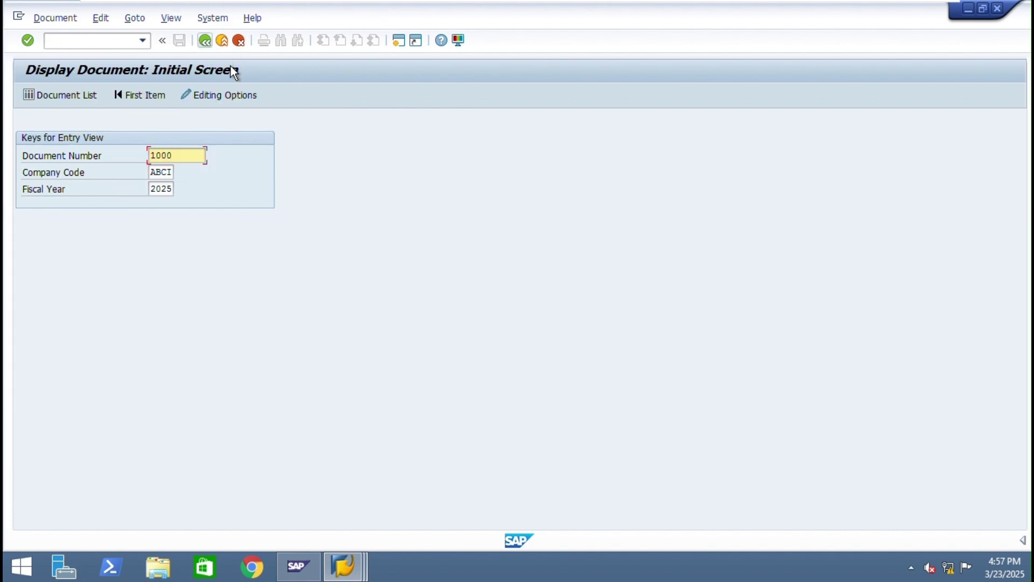
pyautogui.click(204, 41)
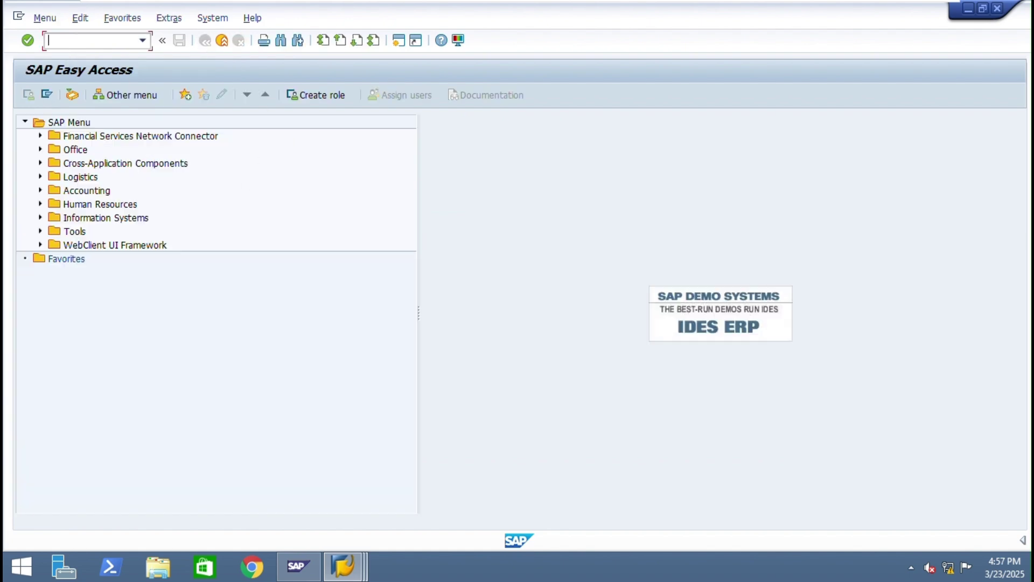
# In F-02, start a posting referencing document 1000, copying its G/L items and texts.
pyautogui.write('F-02')
pyautogui.press('Return')
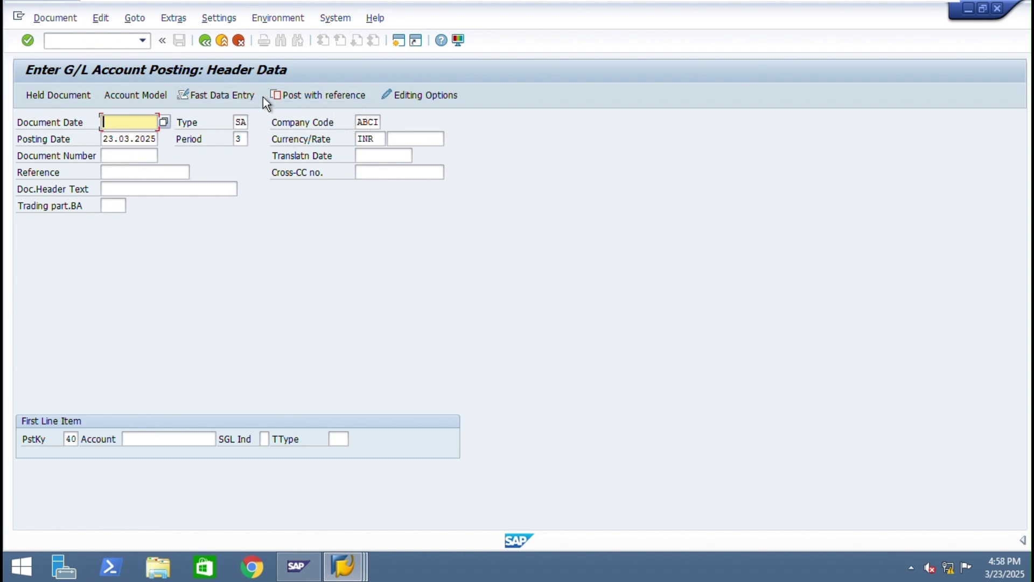
pyautogui.click(302, 92)
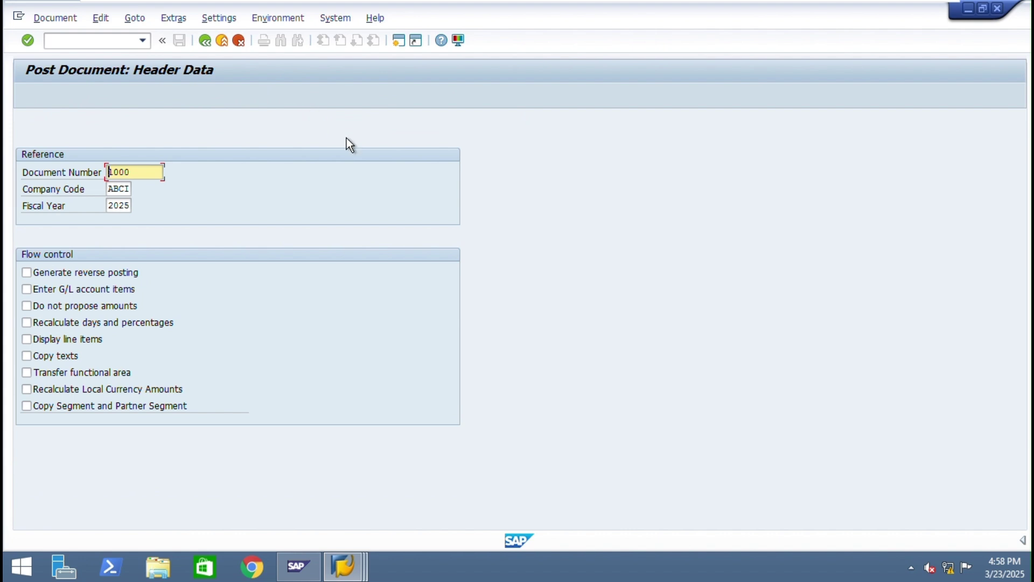
pyautogui.click(63, 293)
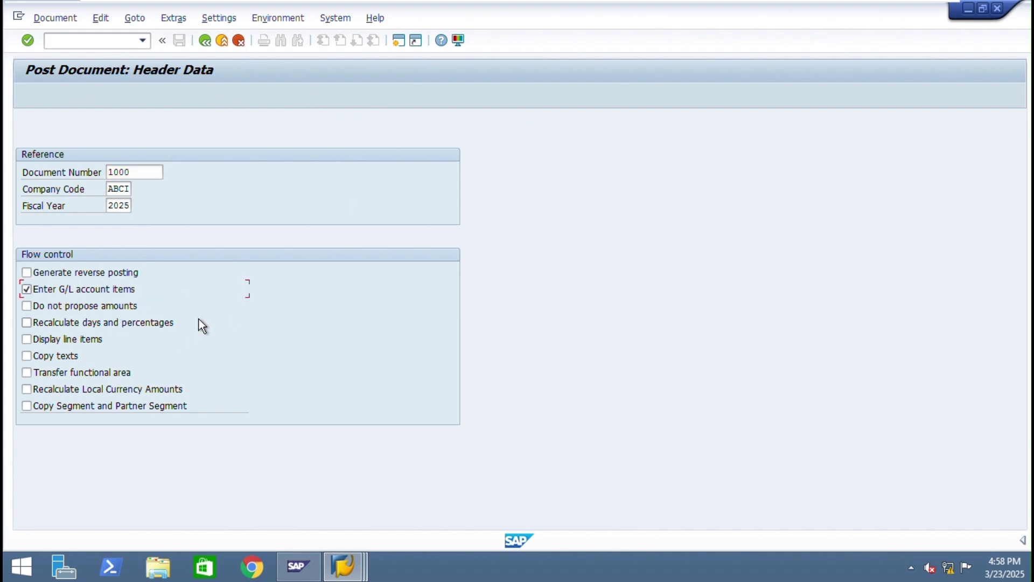
pyautogui.click(51, 355)
pyautogui.press('Return')
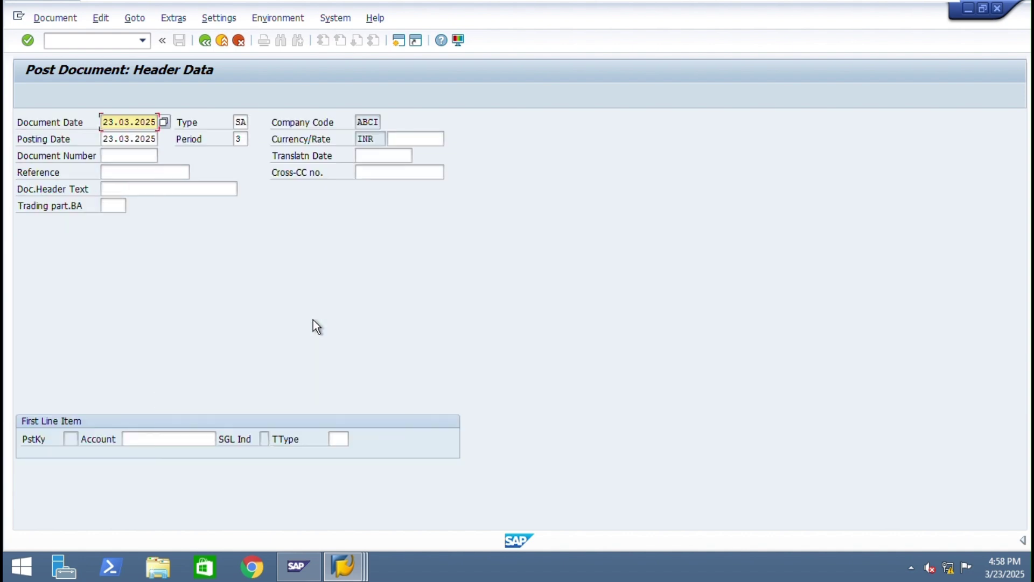
pyautogui.click(149, 438)
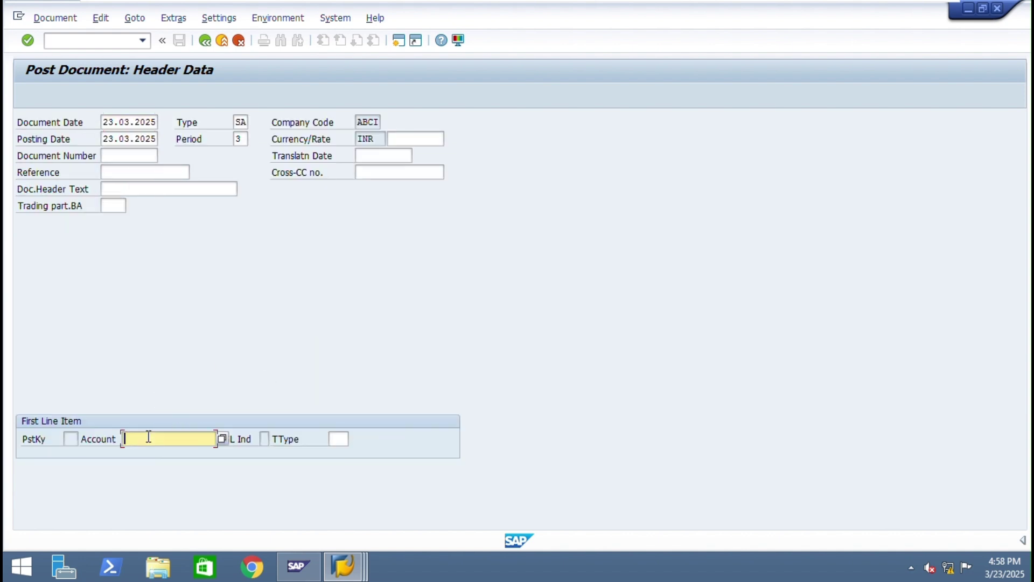
pyautogui.click(283, 383)
pyautogui.press('Return')
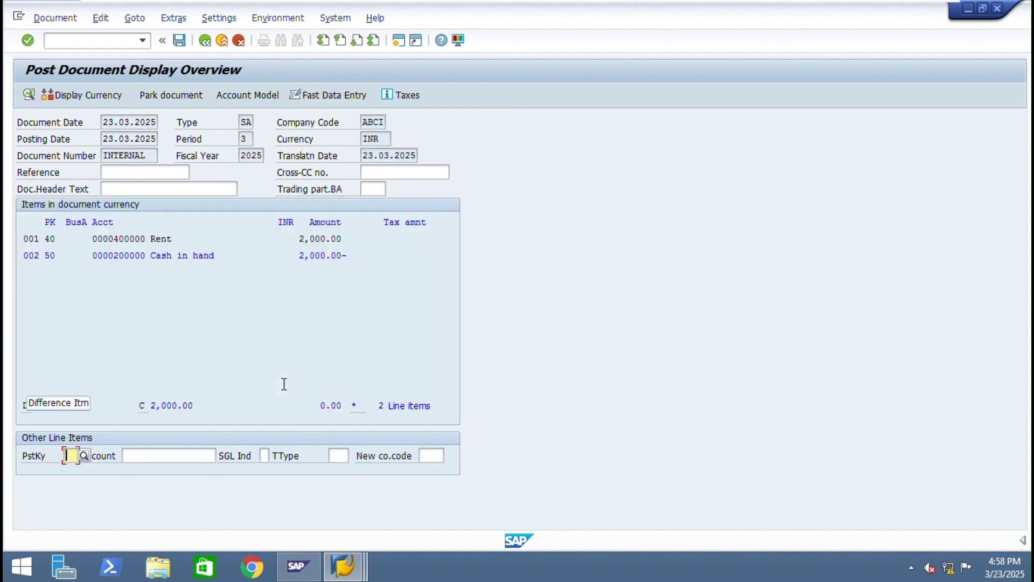
# Set the Cash in hand line's value date to 23.03.2025 and text, then post document 1001.
pyautogui.click(178, 41)
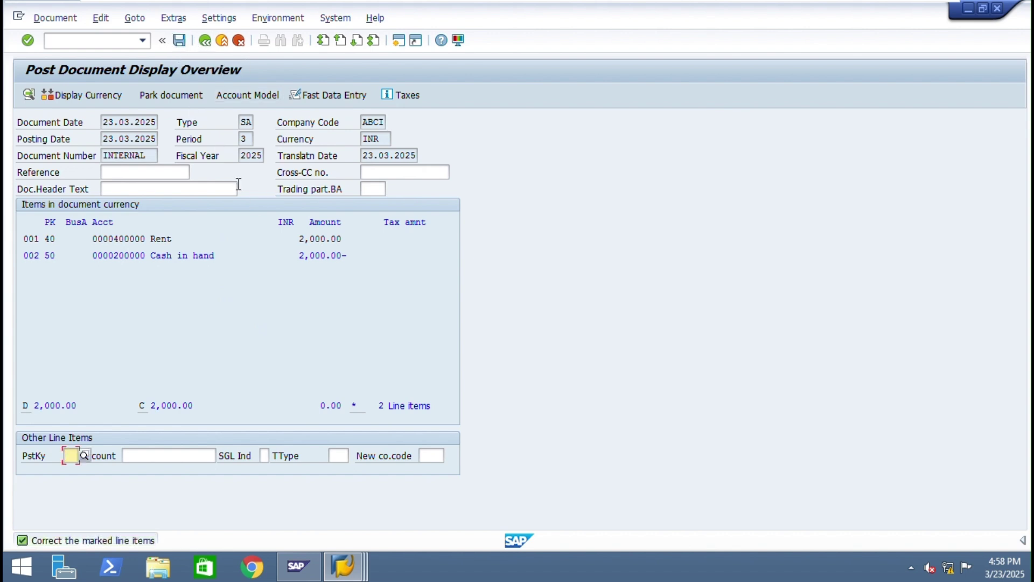
pyautogui.click(115, 255)
pyautogui.doubleClick(166, 260)
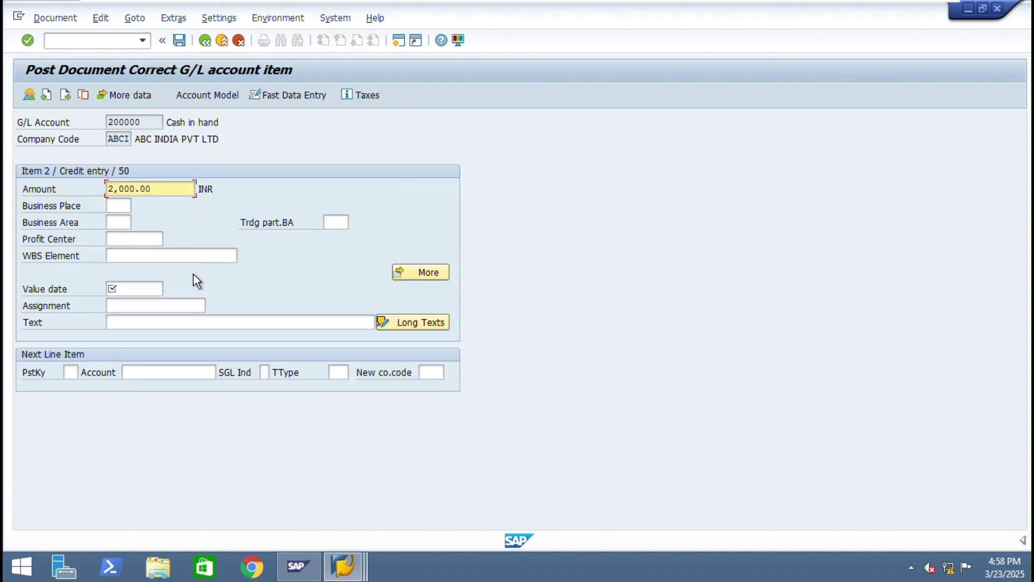
pyautogui.click(128, 289)
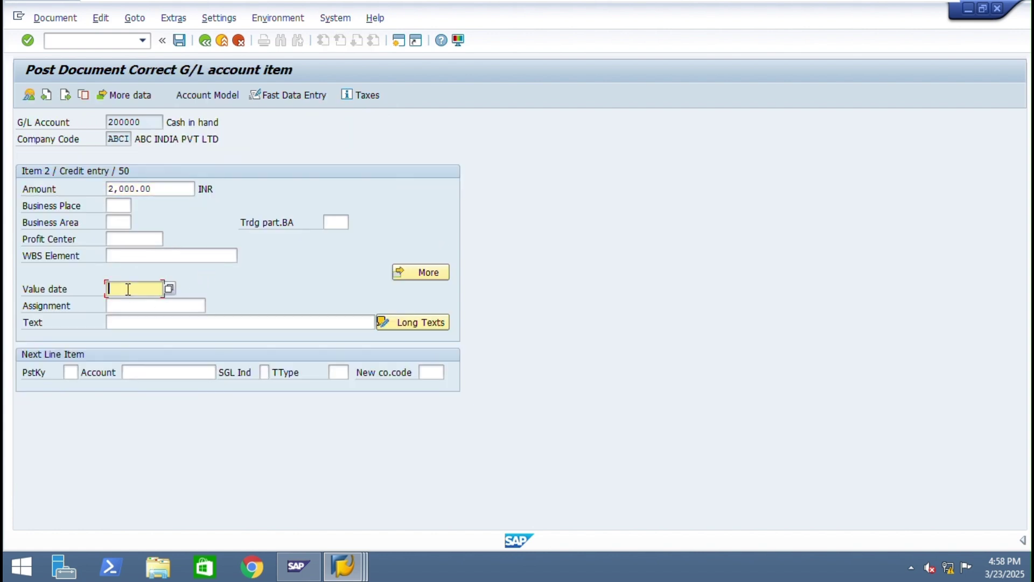
pyautogui.press('F4')
pyautogui.doubleClick(168, 306)
pyautogui.click(148, 323)
pyautogui.write('+')
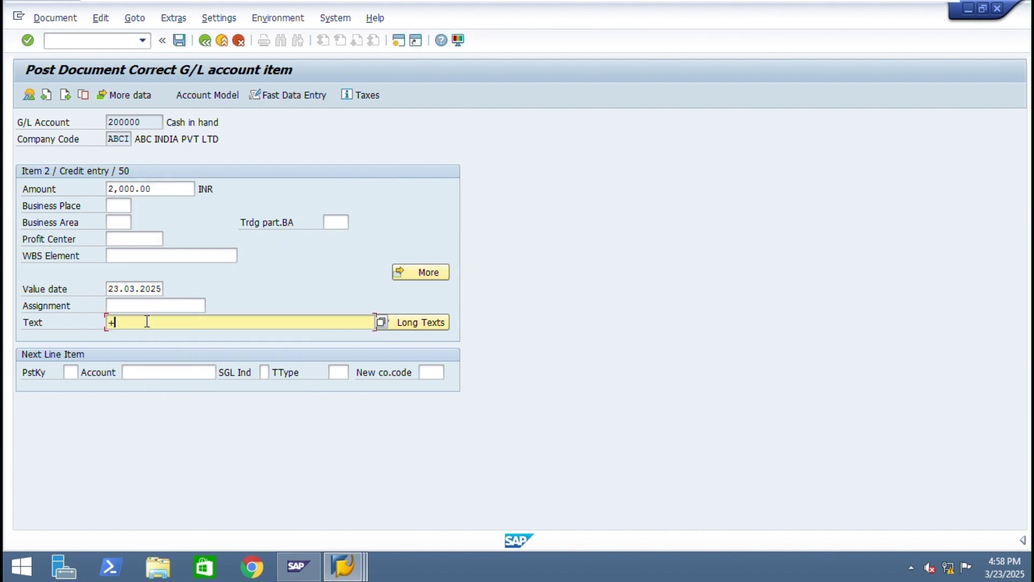
pyautogui.click(29, 98)
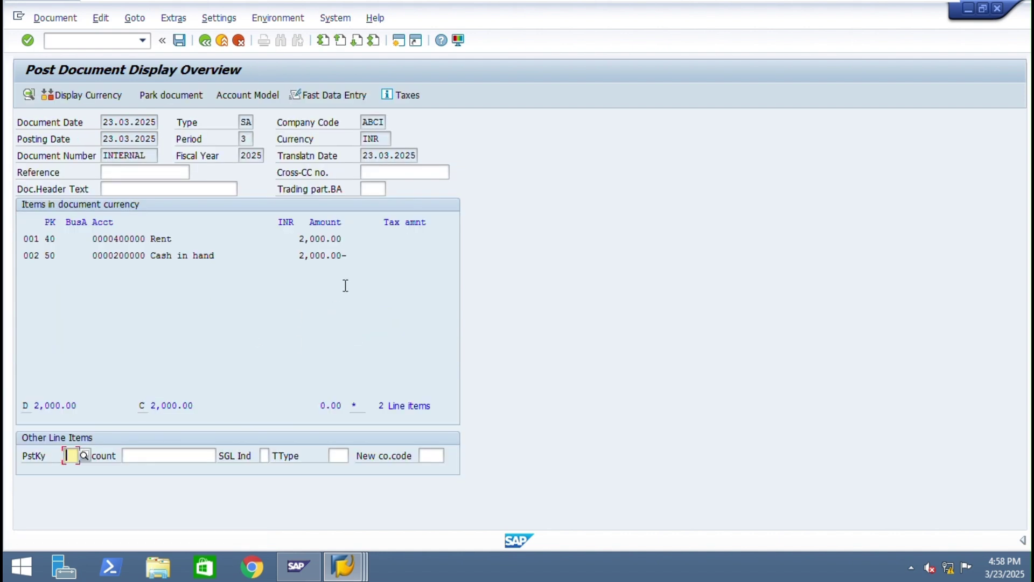
pyautogui.click(180, 41)
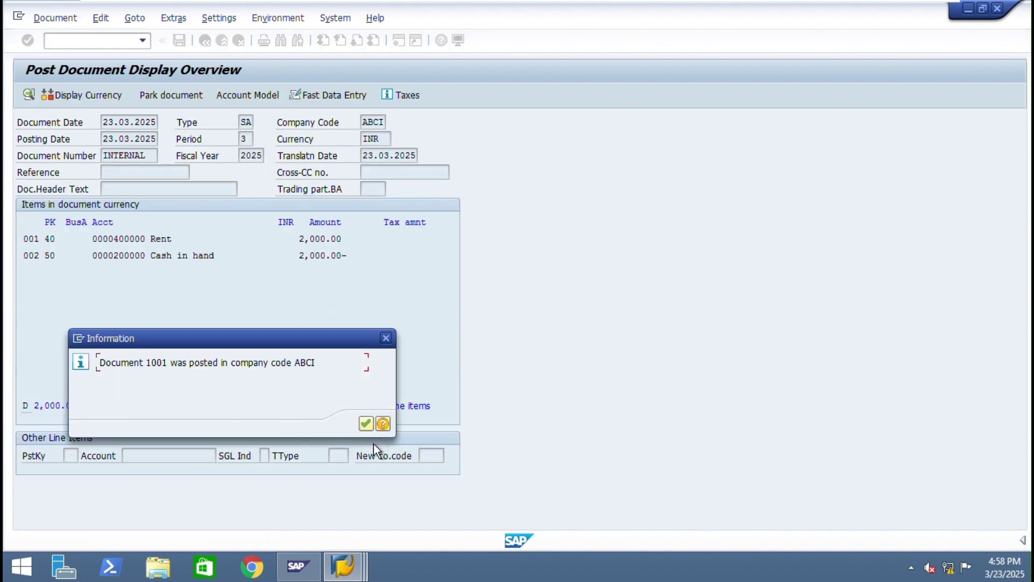
pyautogui.click(363, 425)
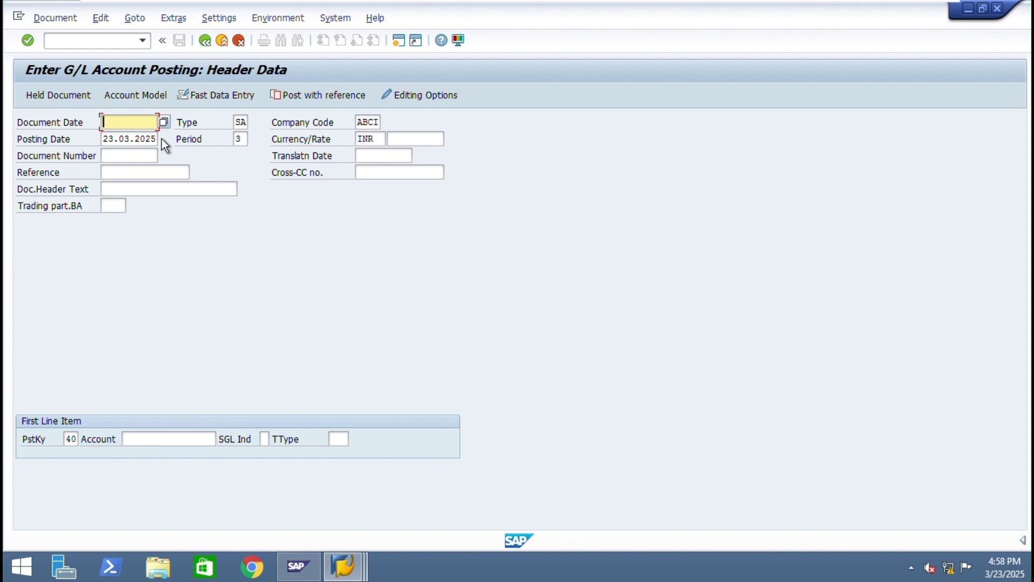
# Run the FBL3N line item report for Cash in hand account 200000.
pyautogui.click(72, 43)
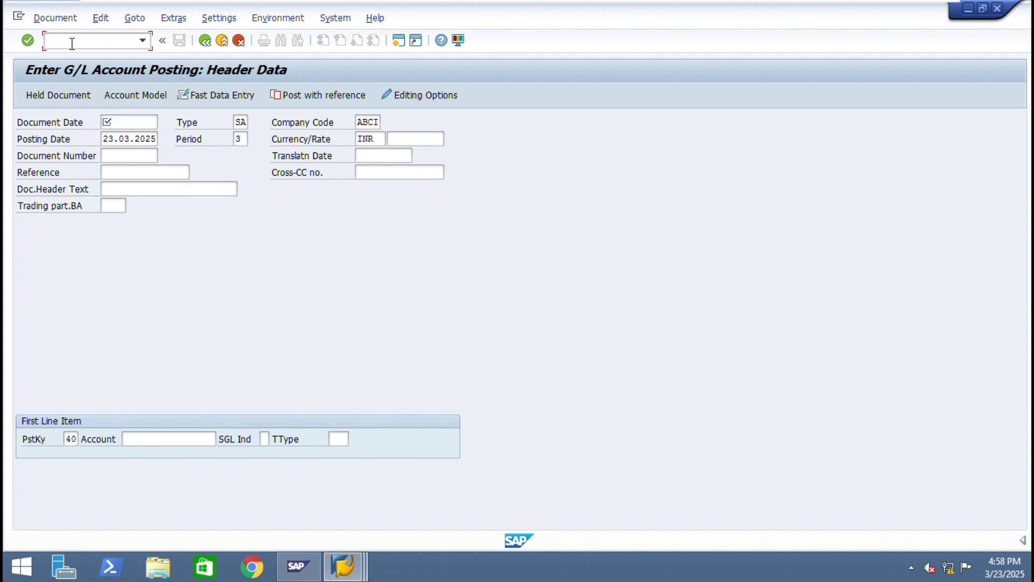
pyautogui.write('FB')
pyautogui.write('50')
pyautogui.press('Return')
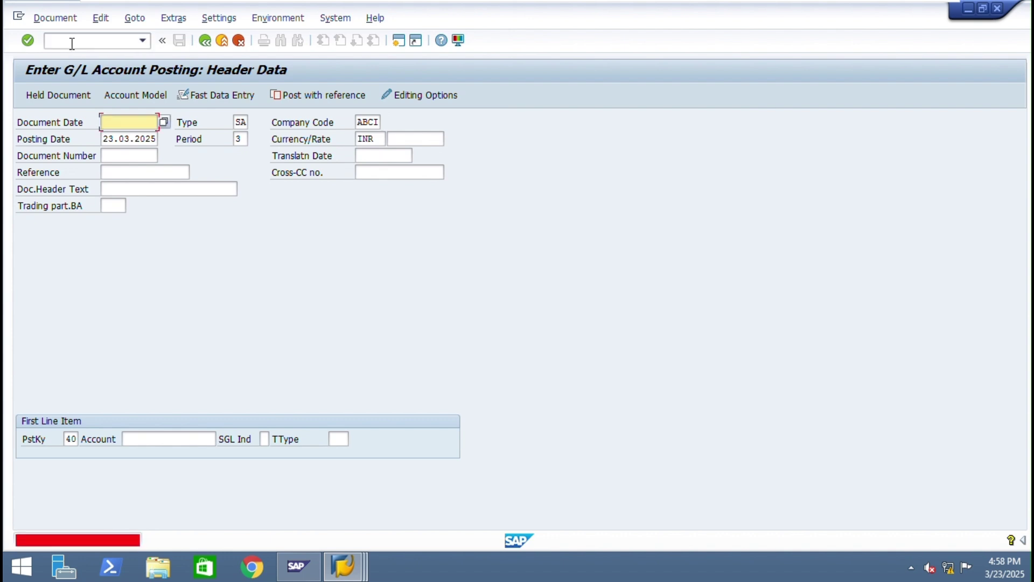
pyautogui.click(72, 43)
pyautogui.write('/NFB')
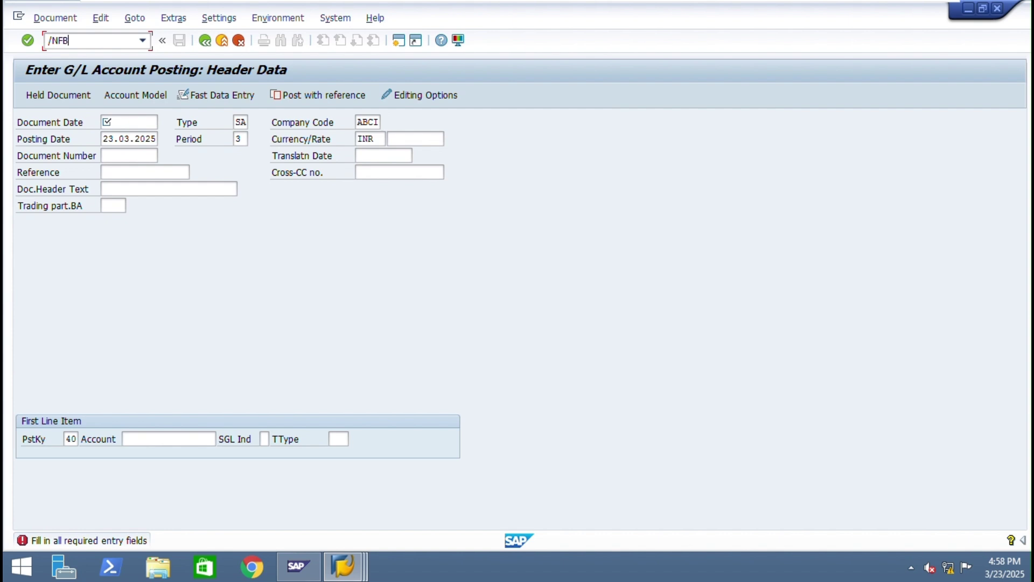
pyautogui.write('L3N')
pyautogui.press('Return')
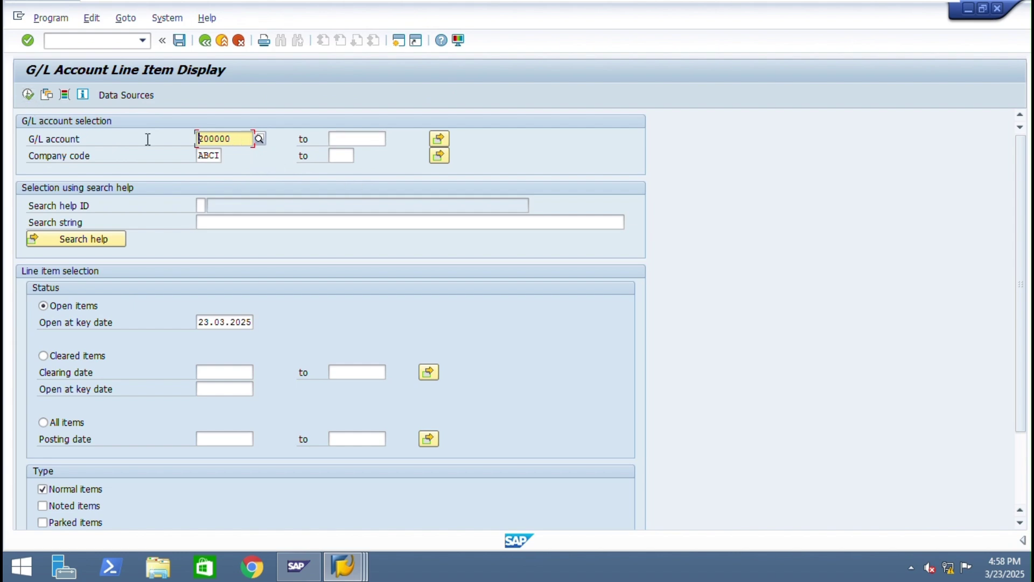
pyautogui.click(28, 95)
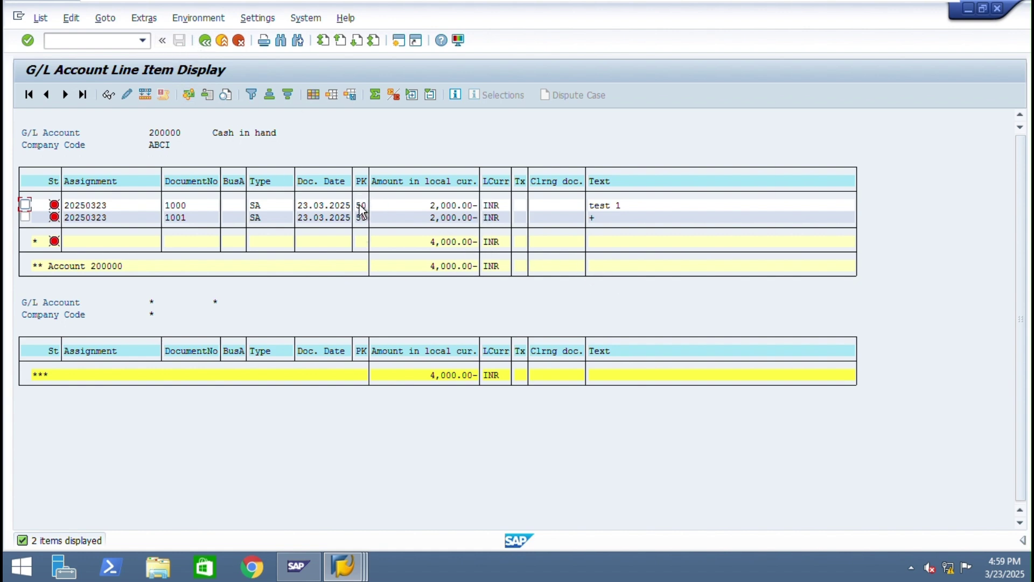
# Rerun the FBL3N report for Rent account 400000, listing documents 1000 and 1001.
pyautogui.click(204, 41)
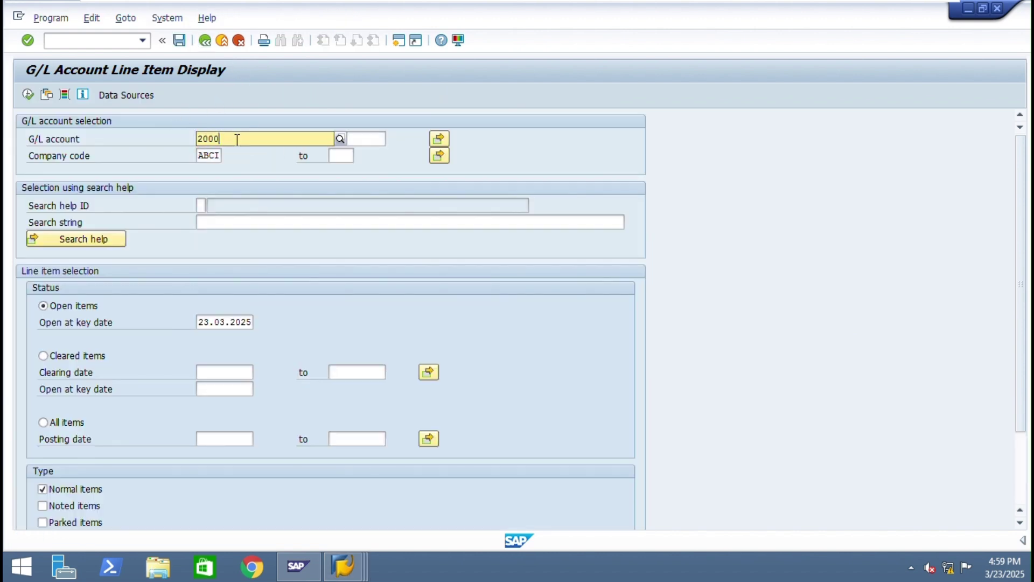
pyautogui.press('BackSpace')
pyautogui.press('BackSpace')
pyautogui.press('BackSpace')
pyautogui.press('BackSpace')
pyautogui.press('BackSpace')
pyautogui.press('BackSpace')
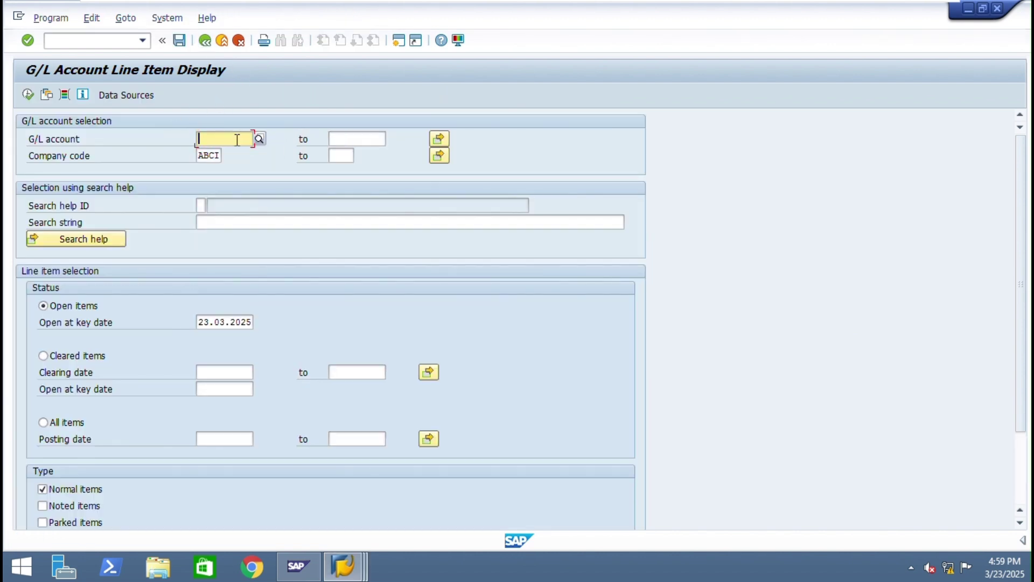
pyautogui.write('400')
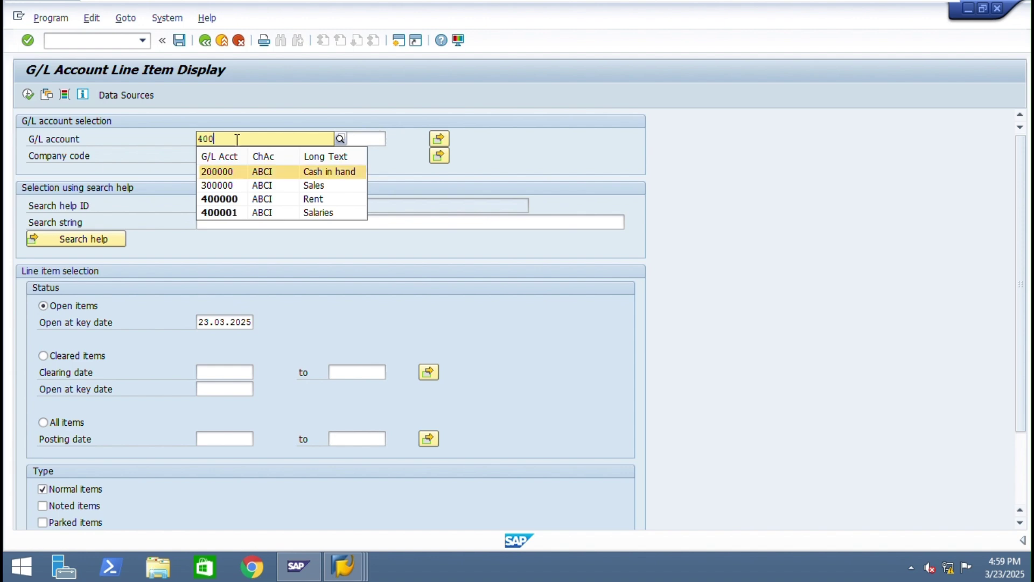
pyautogui.press('Down')
pyautogui.press('Down')
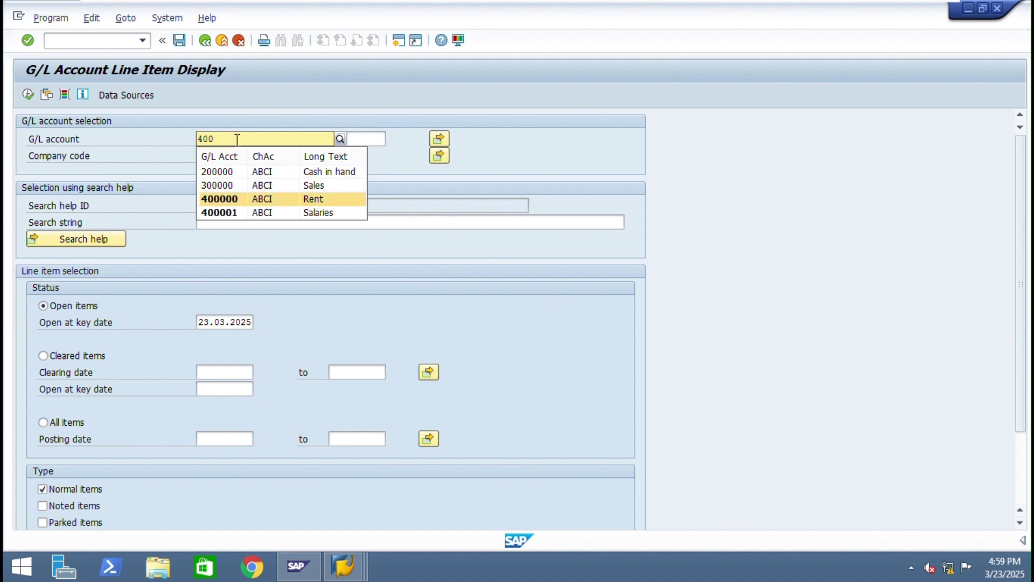
pyautogui.press('Return')
pyautogui.click(28, 94)
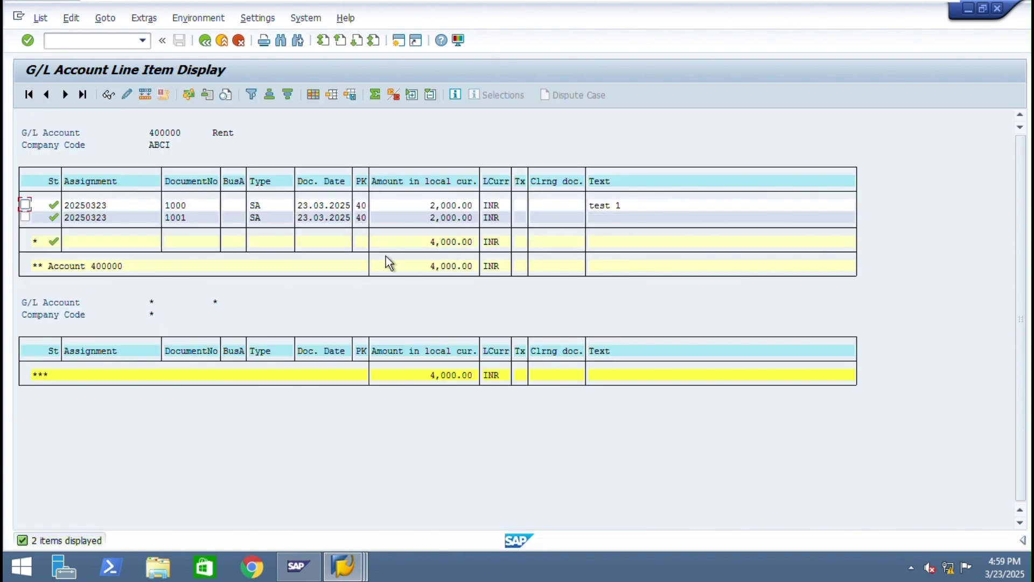
# Open FB50 with company code changed from TRGO to ABCI and document date 23.03.2025.
pyautogui.click(76, 40)
pyautogui.write('/NFB50')
pyautogui.press('Return')
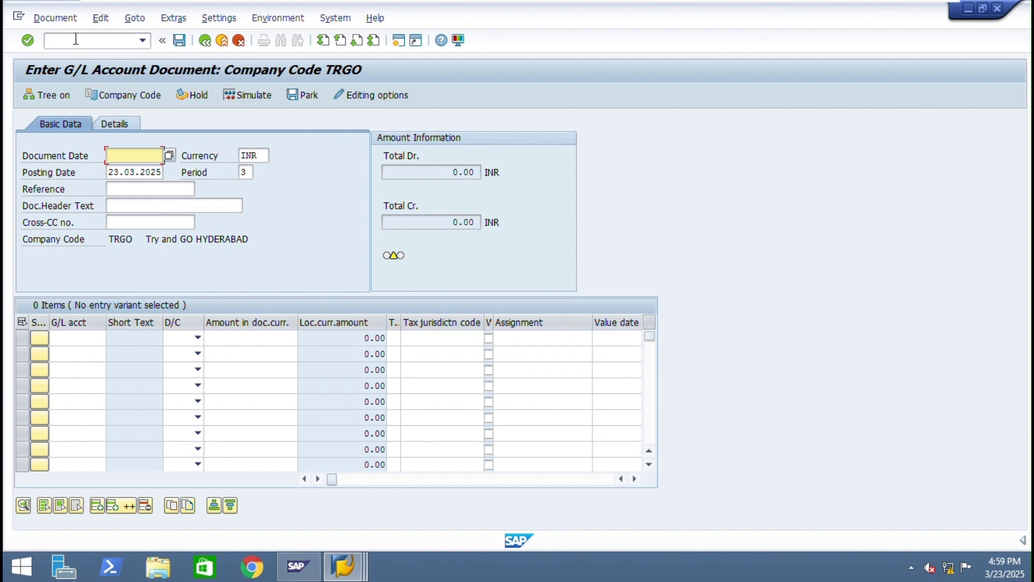
pyautogui.click(127, 98)
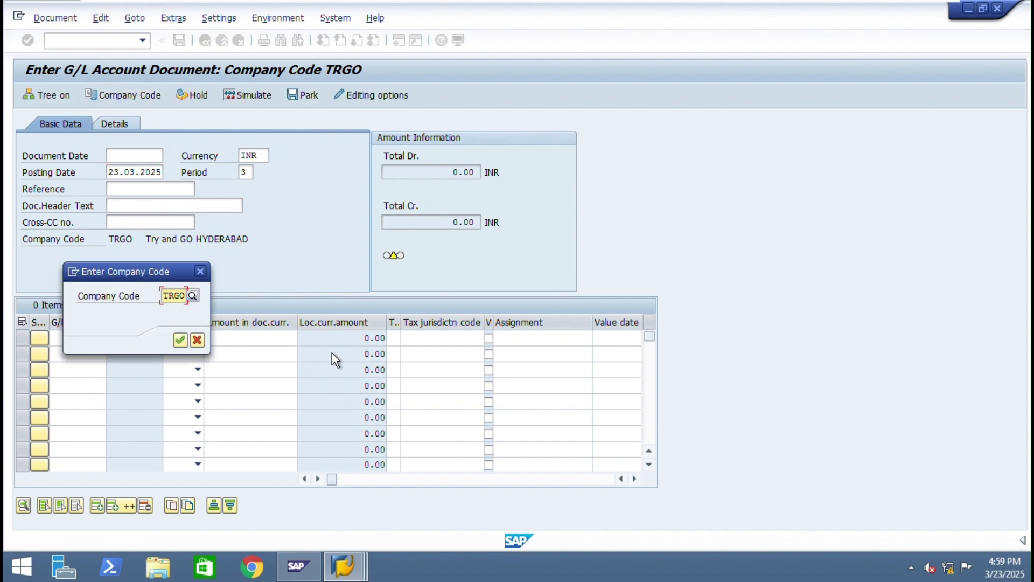
pyautogui.press('BackSpace')
pyautogui.write('ABCI')
pyautogui.press('Return')
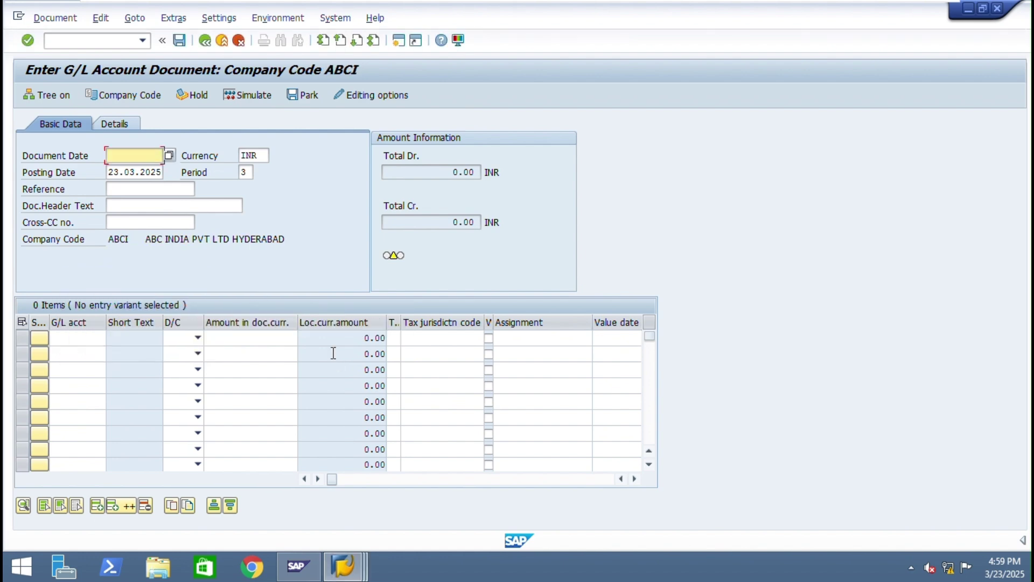
pyautogui.click(208, 225)
pyautogui.press('F4')
pyautogui.press('Return')
# Enter line one as a 25000 debit to Salaries account 400001.
pyautogui.click(78, 338)
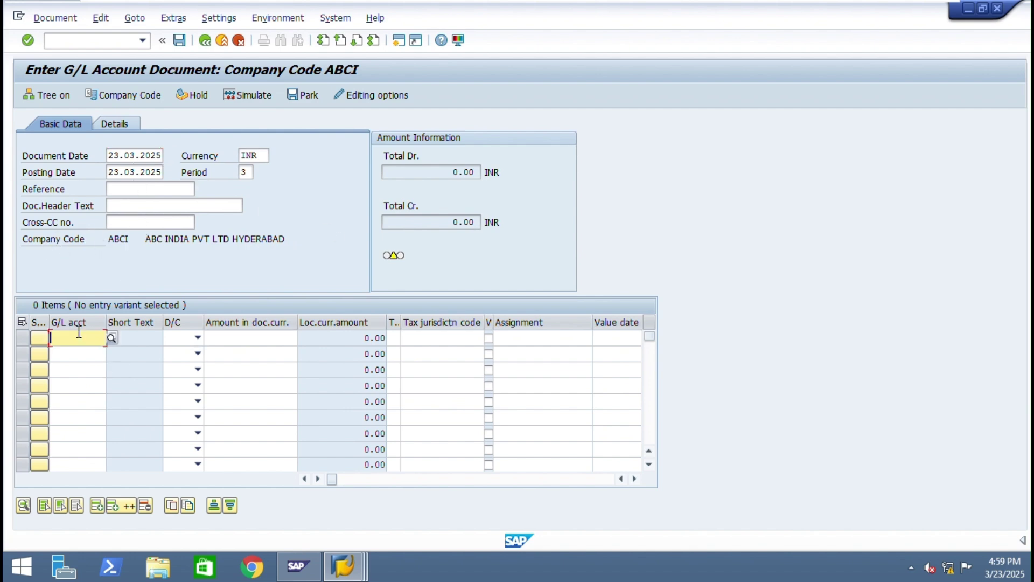
pyautogui.click(112, 339)
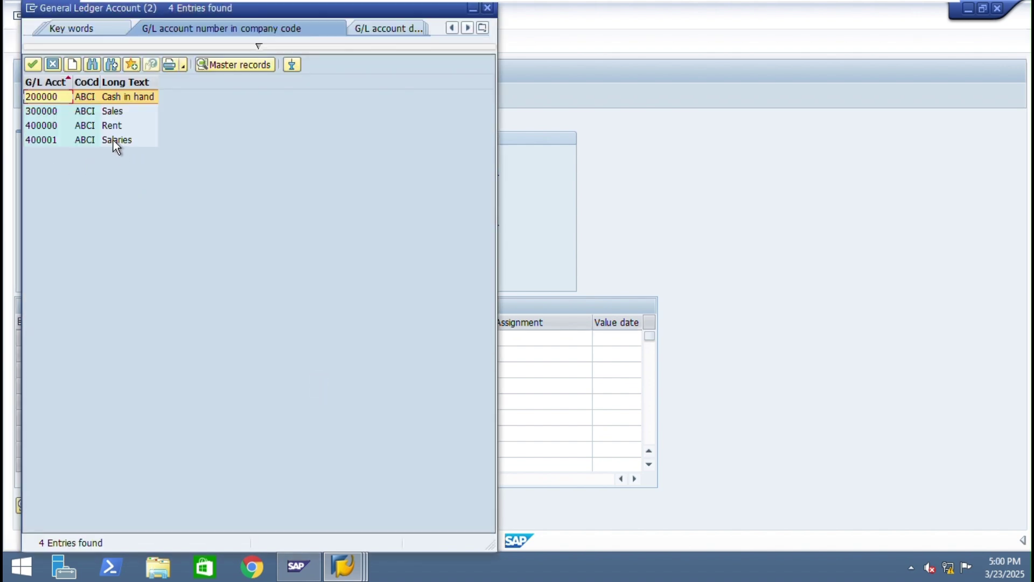
pyautogui.click(113, 141)
pyautogui.doubleClick(113, 140)
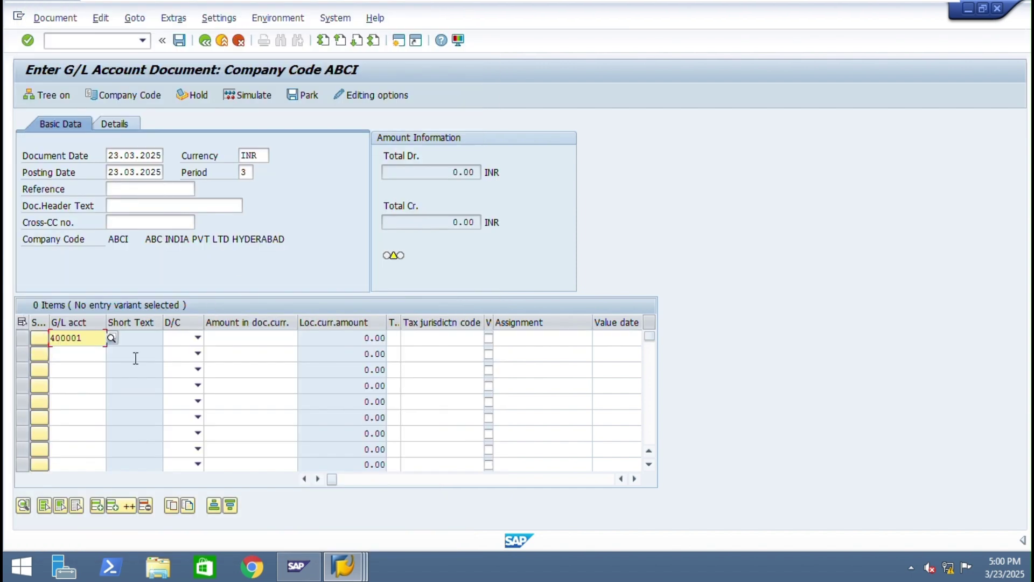
pyautogui.click(194, 342)
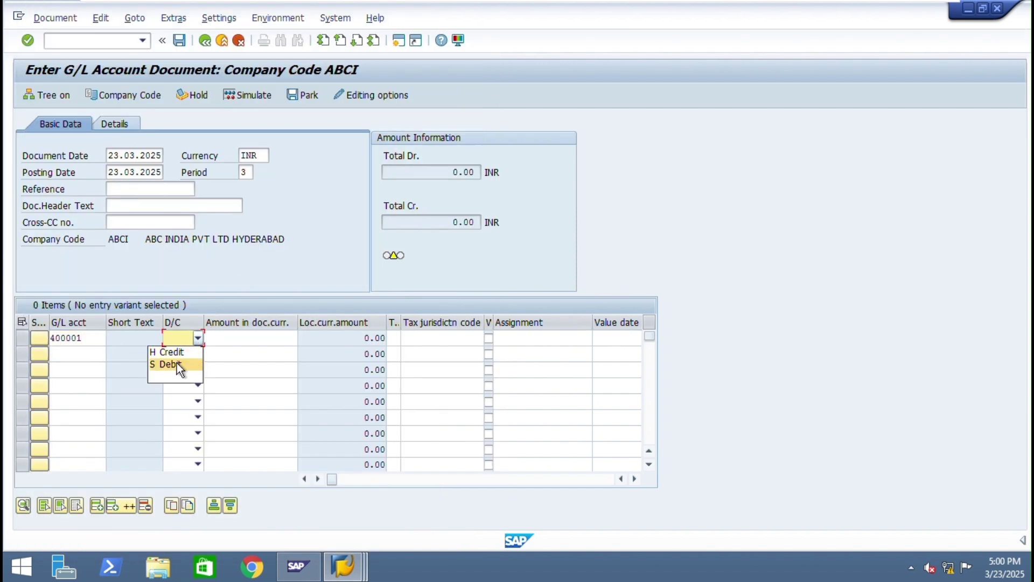
pyautogui.click(177, 363)
pyautogui.click(252, 338)
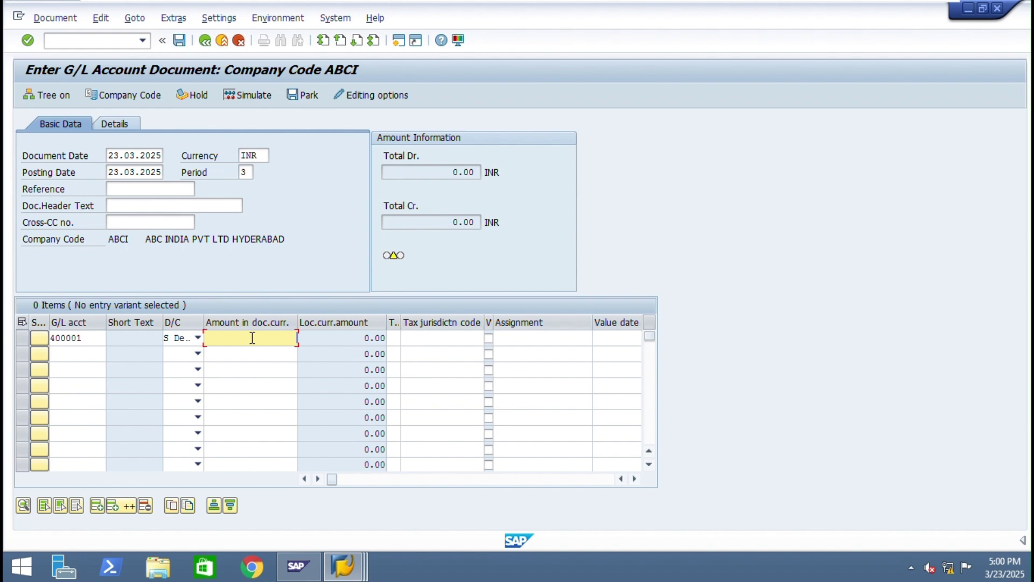
pyautogui.press('BackSpace')
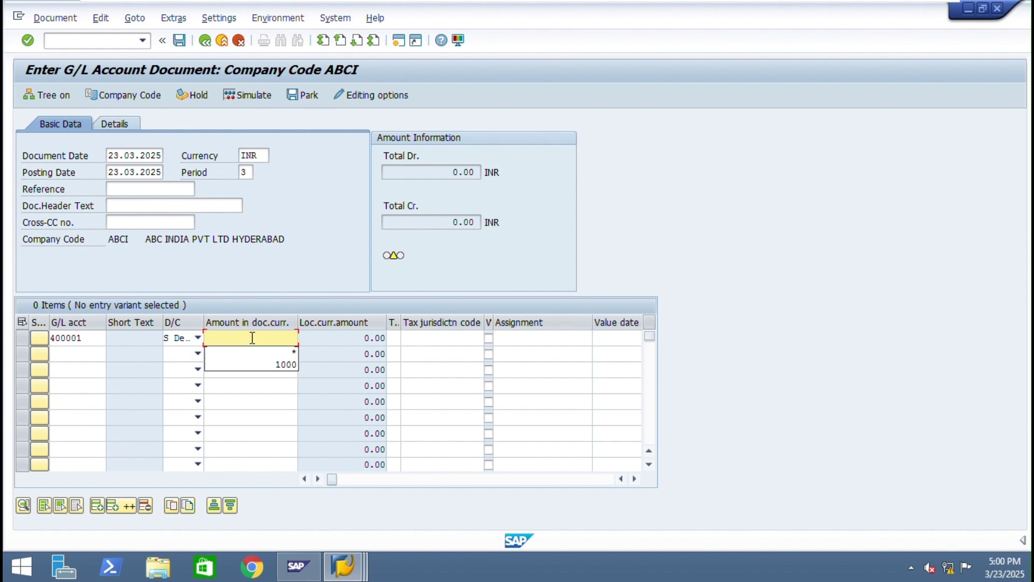
pyautogui.write('25000')
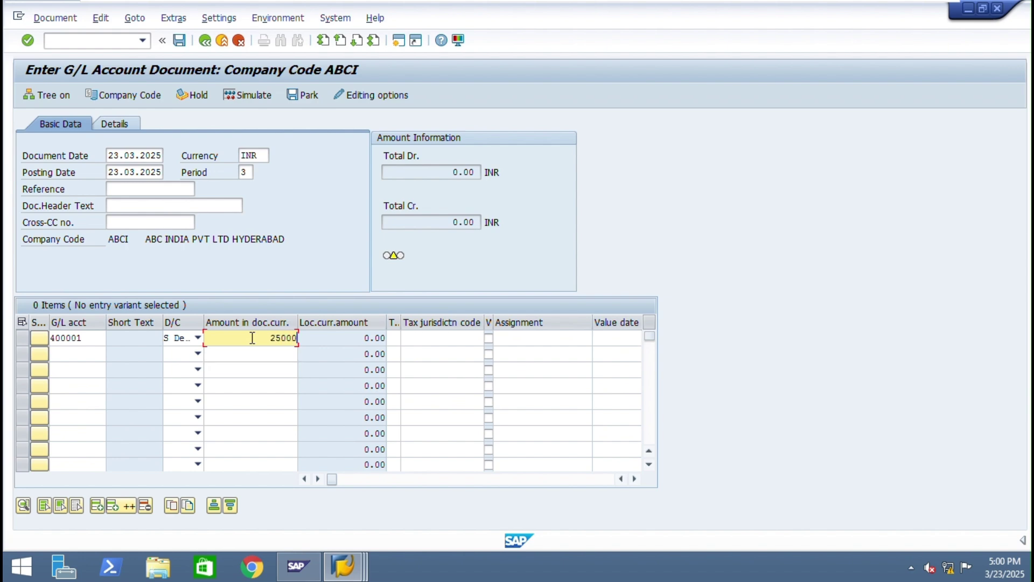
# Enter line two as a 25000 credit to Cash in hand 200000 and post document 1002.
pyautogui.click(75, 353)
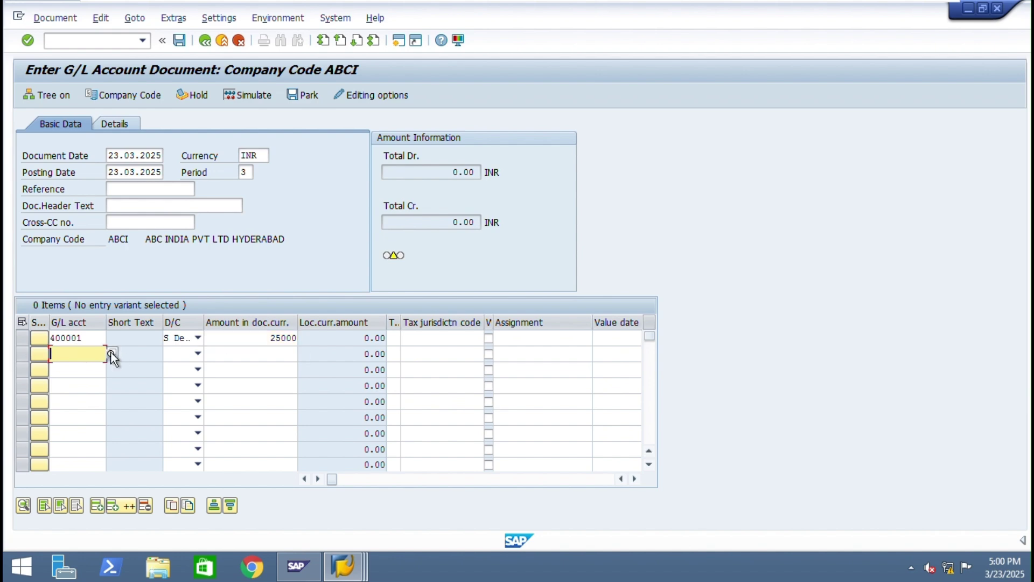
pyautogui.press('F4')
pyautogui.press('Return')
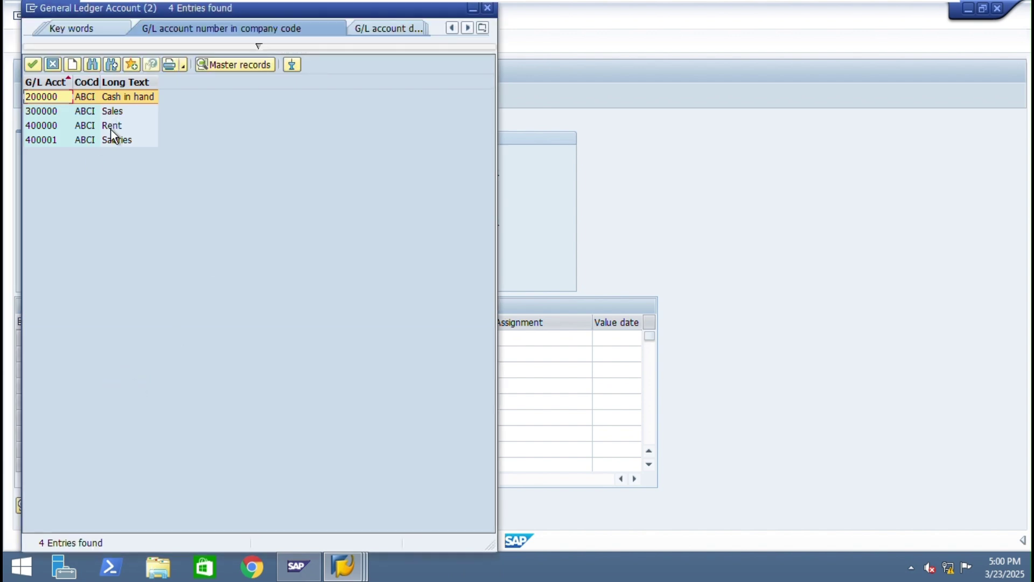
pyautogui.doubleClick(122, 98)
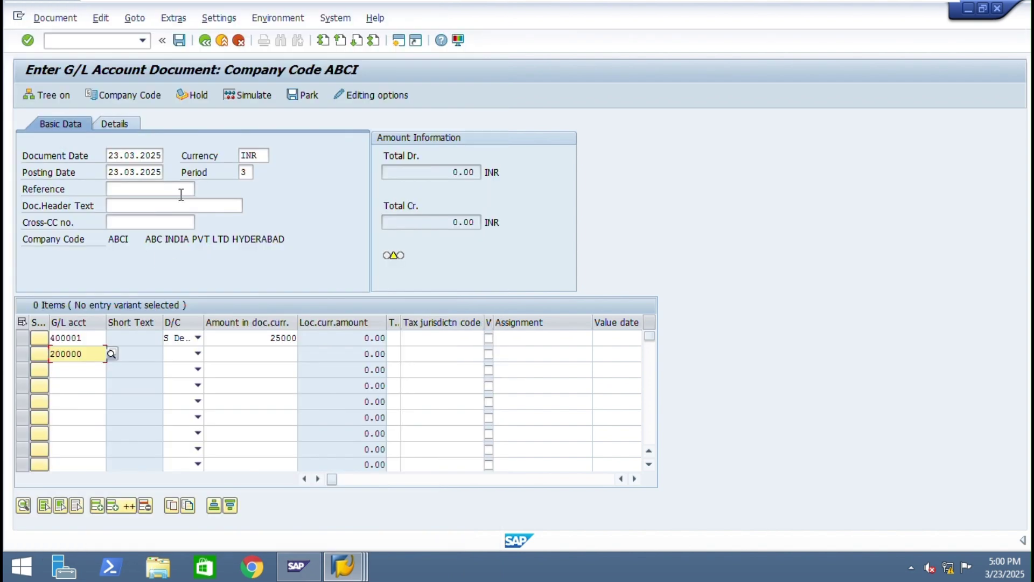
pyautogui.click(198, 353)
pyautogui.click(172, 368)
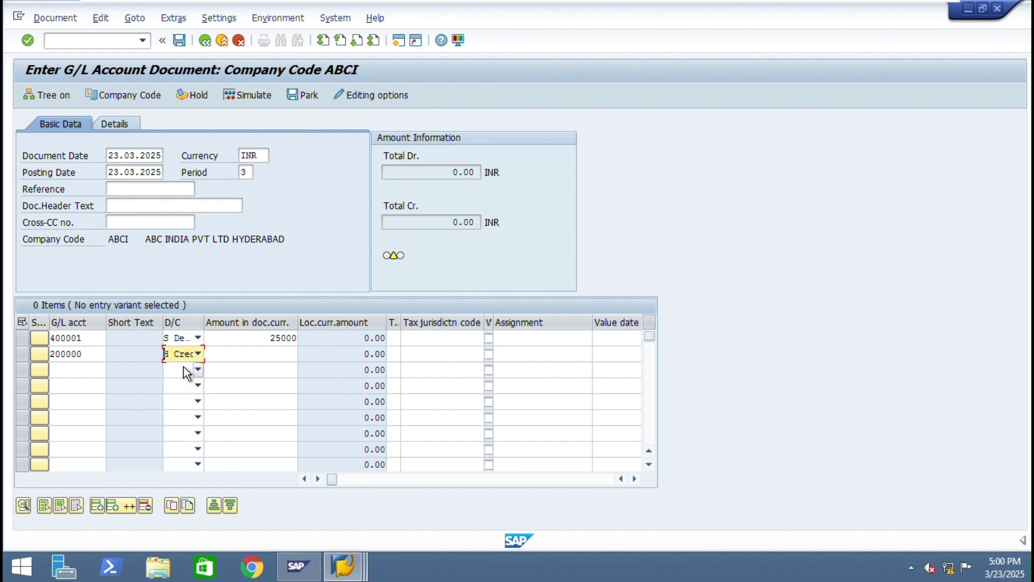
pyautogui.click(281, 350)
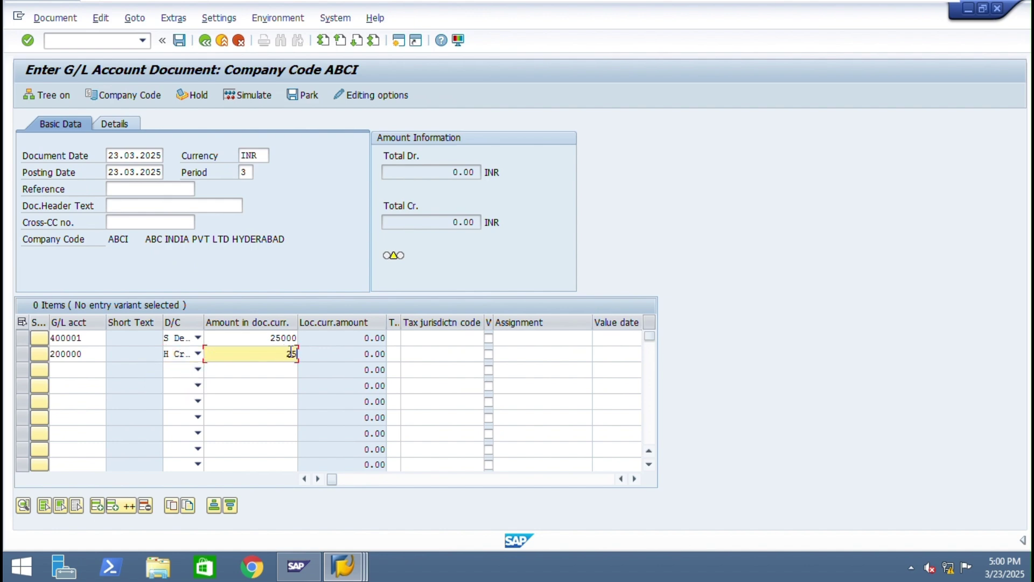
pyautogui.write('25000')
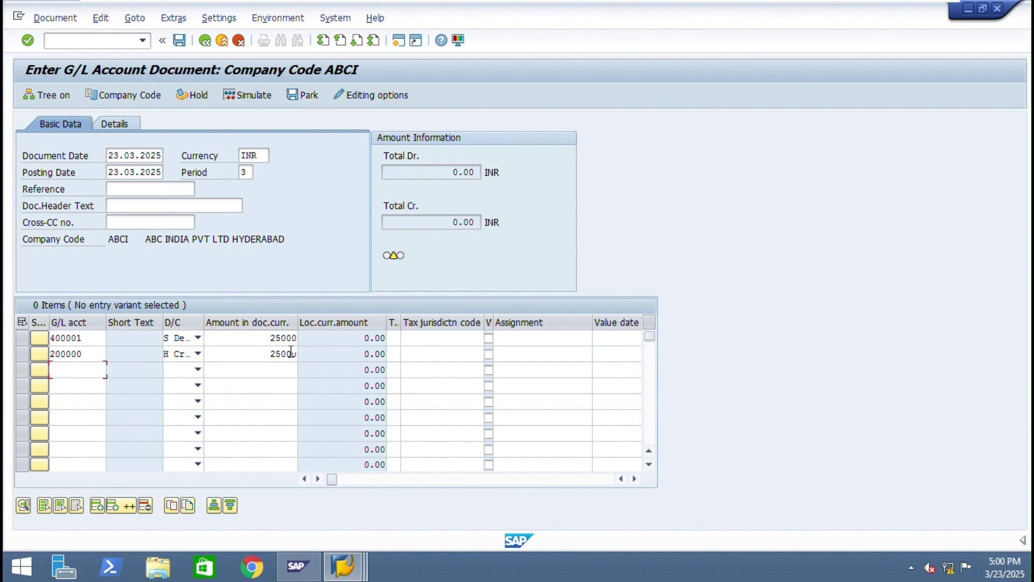
pyautogui.press('Return')
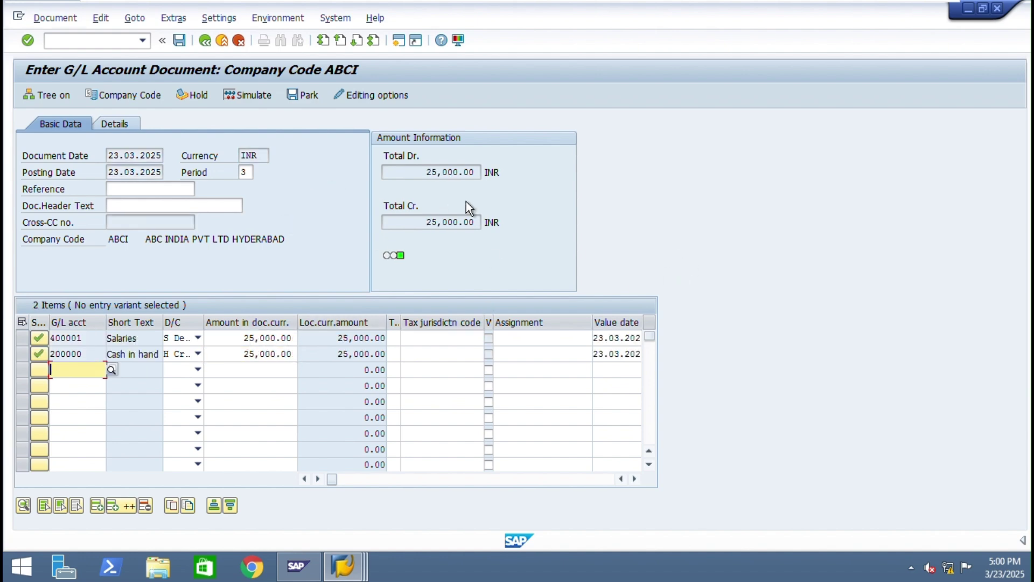
pyautogui.click(180, 41)
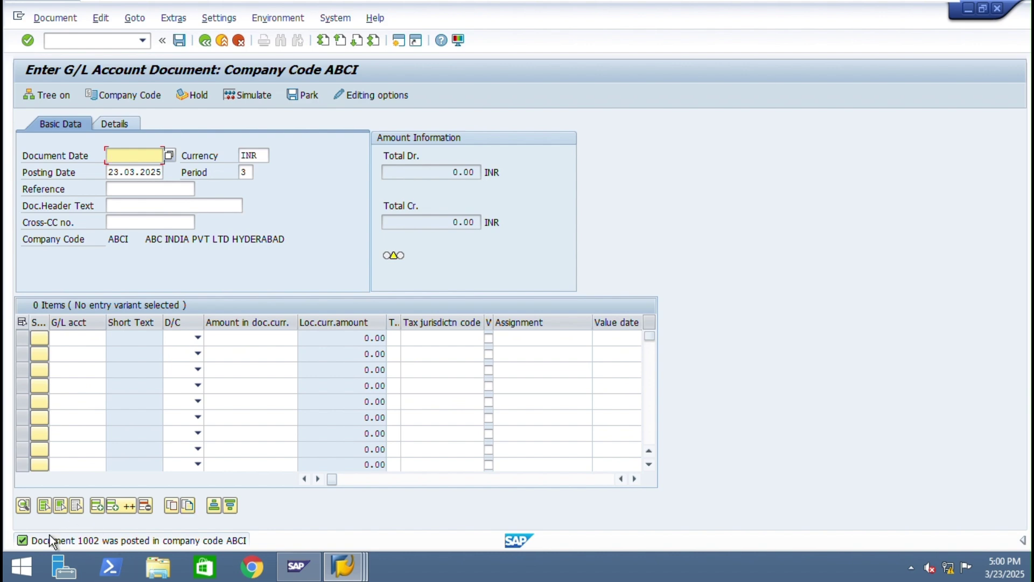
# Display document 1002, then run FBL3N for Salaries account 400001 showing 25,000.00 INR.
pyautogui.click(54, 17)
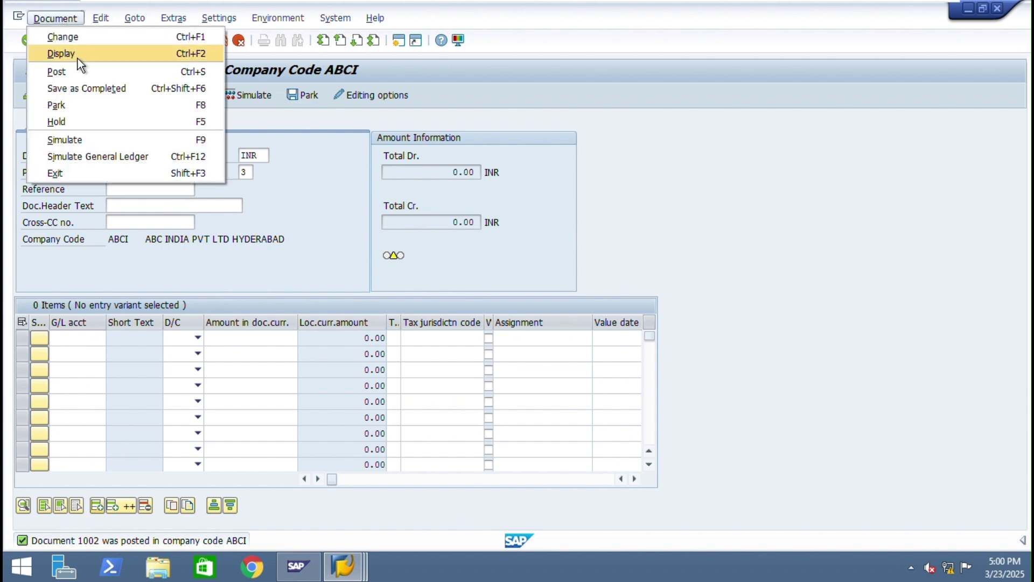
pyautogui.click(76, 54)
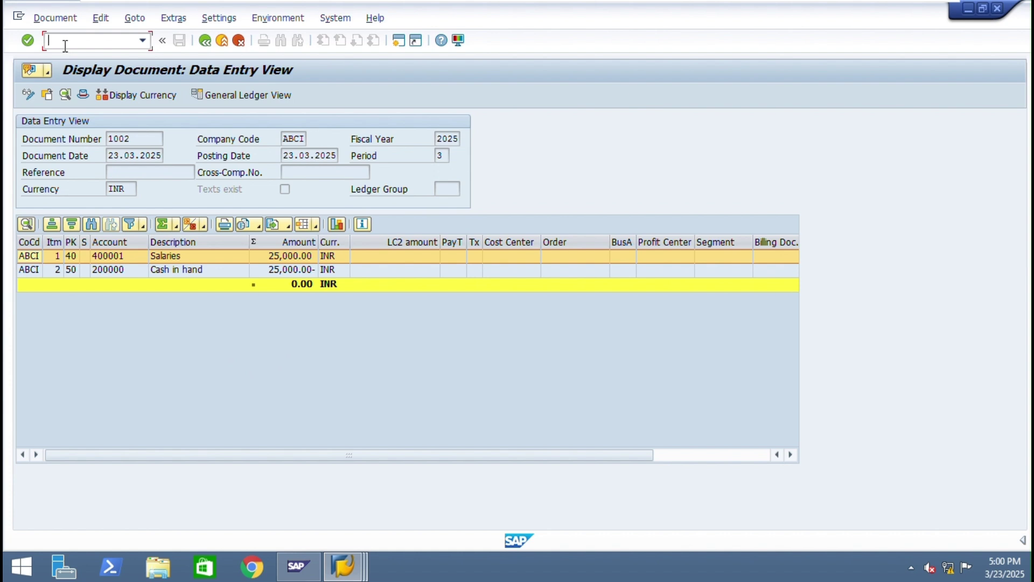
pyautogui.write('NFBL3N')
pyautogui.press('Return')
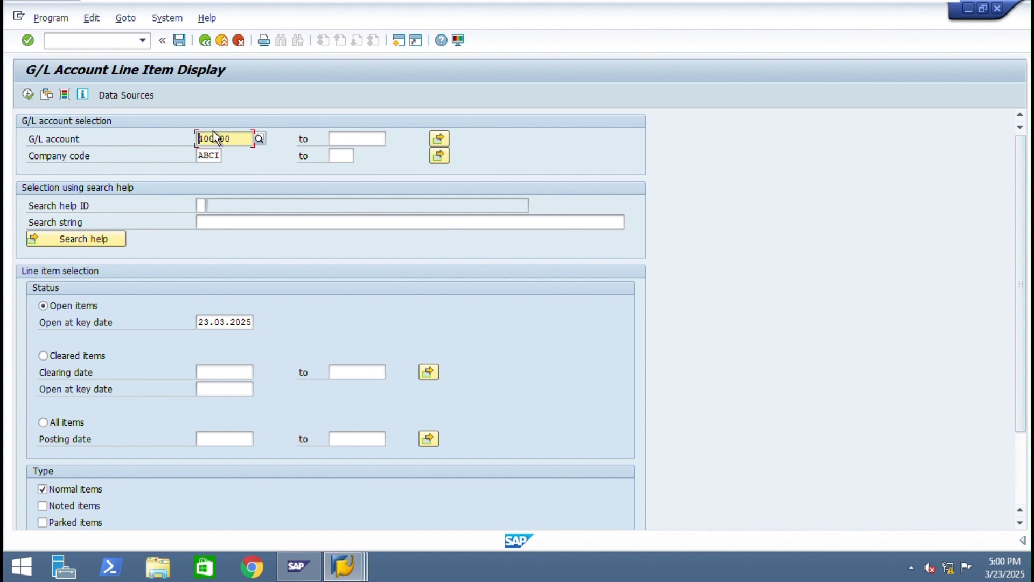
pyautogui.click(260, 140)
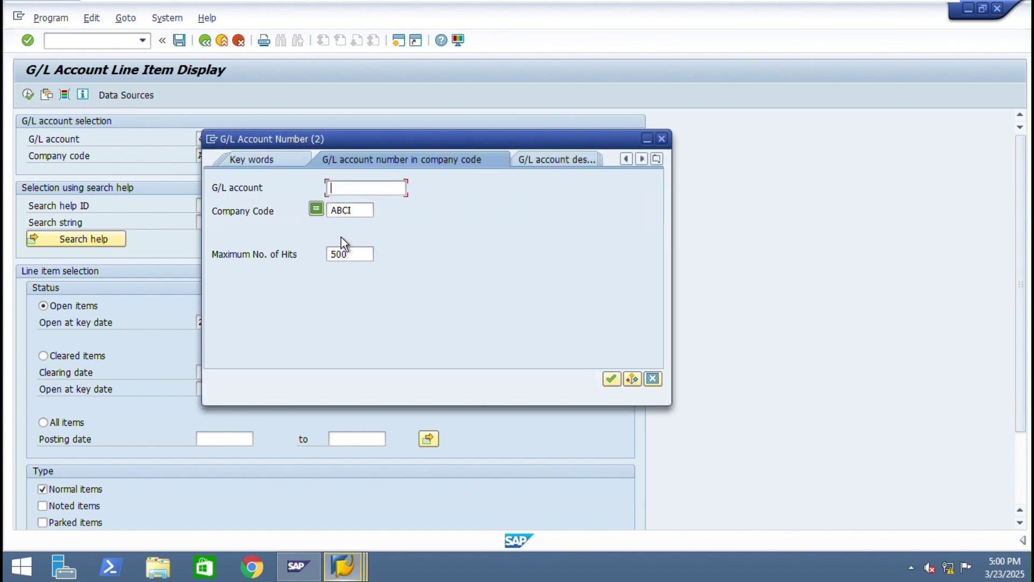
pyautogui.press('Return')
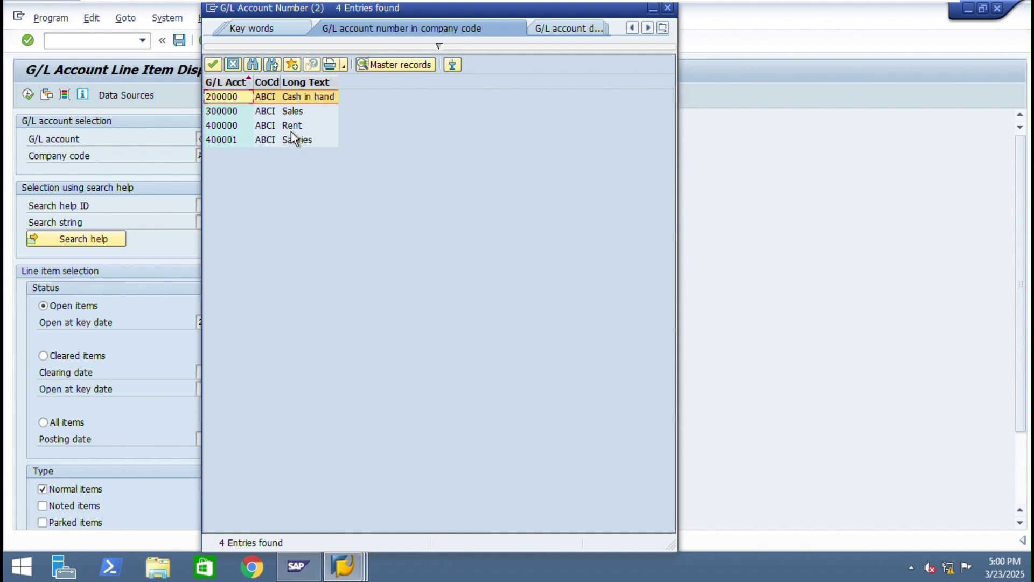
pyautogui.doubleClick(291, 139)
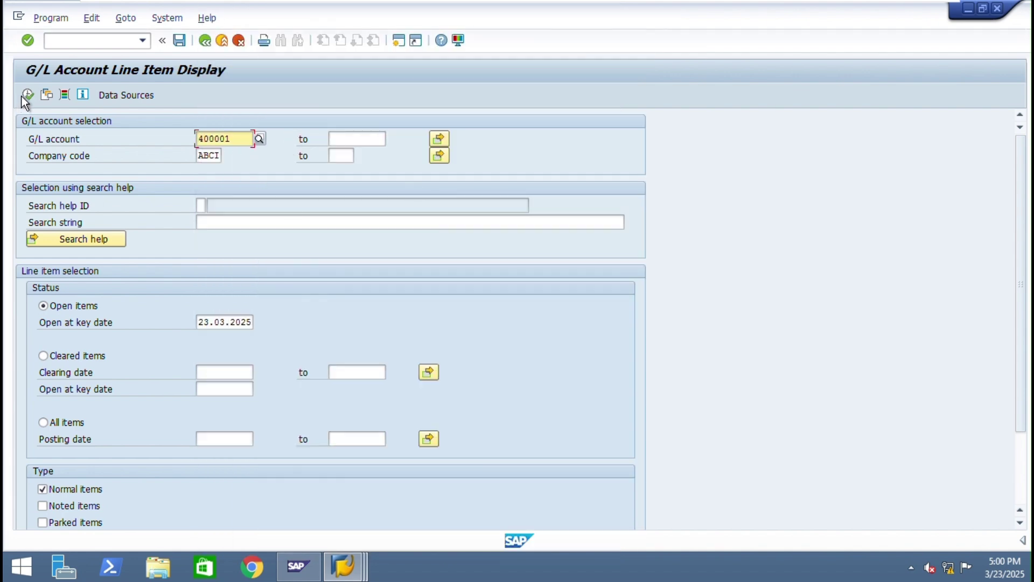
pyautogui.click(26, 96)
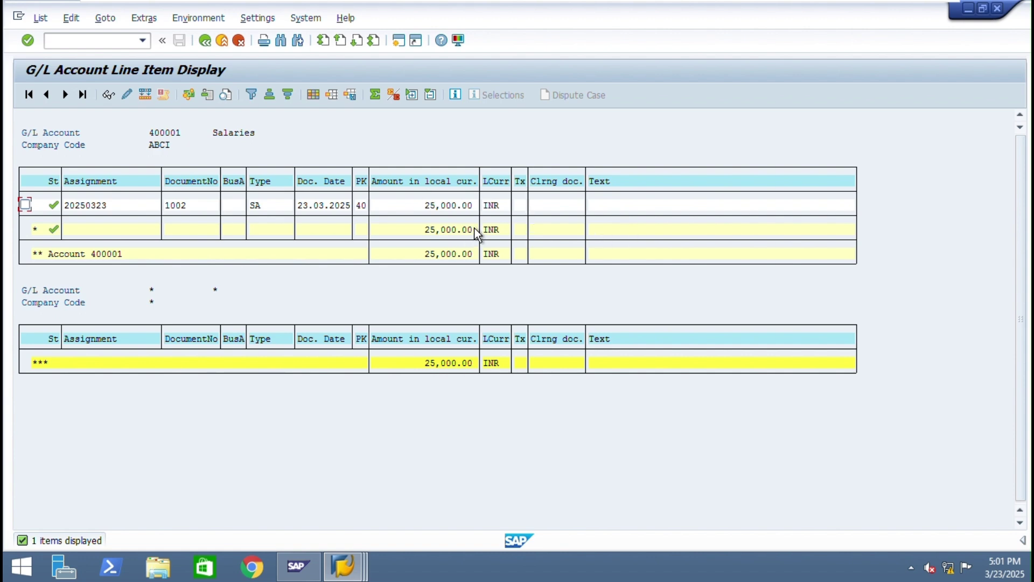
pyautogui.press('capslock')
# Minimize the VMware window to reveal the Excel General Ledger Accounting sheet.
pyautogui.moveTo(857, 4)
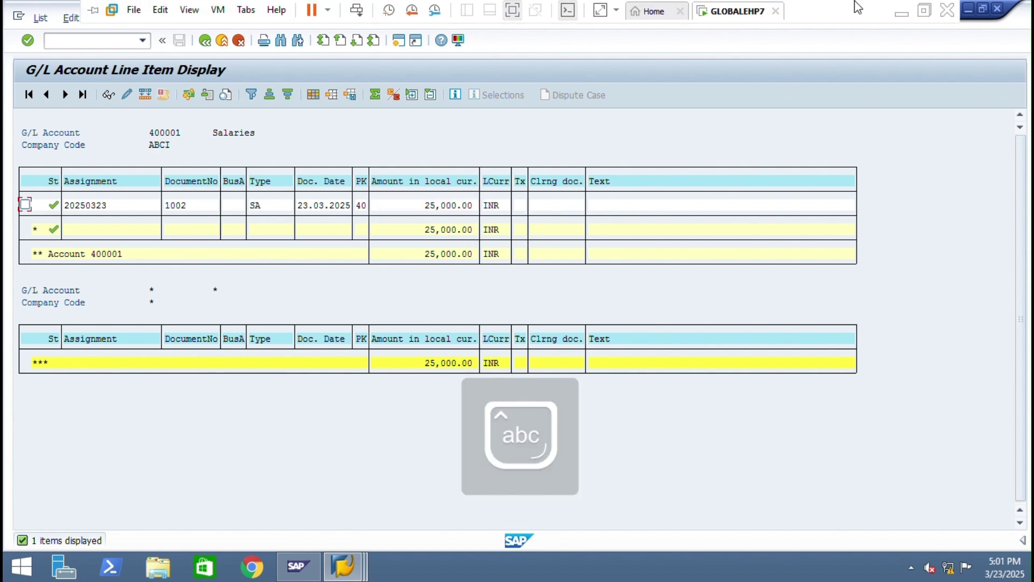
pyautogui.click(899, 16)
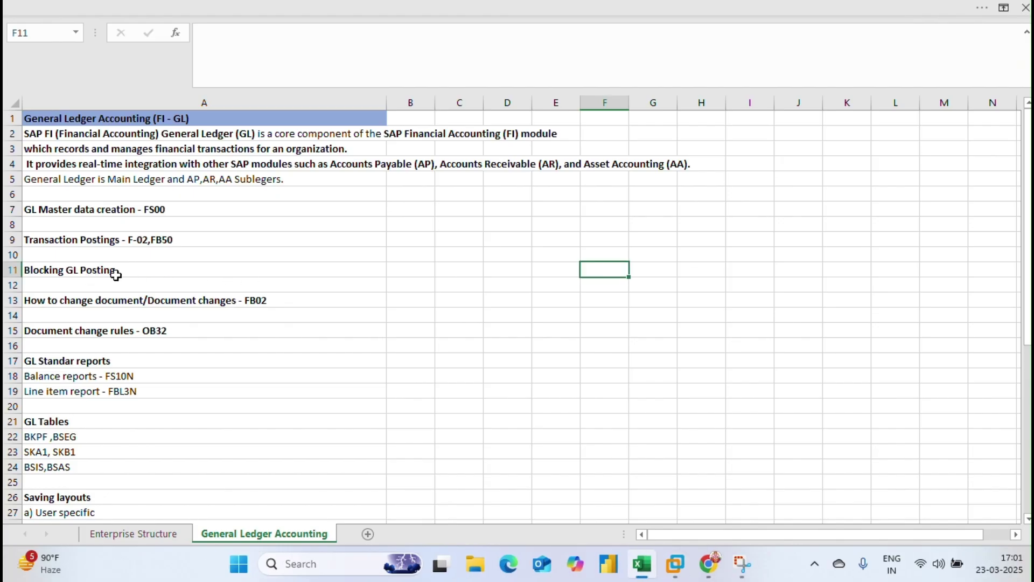